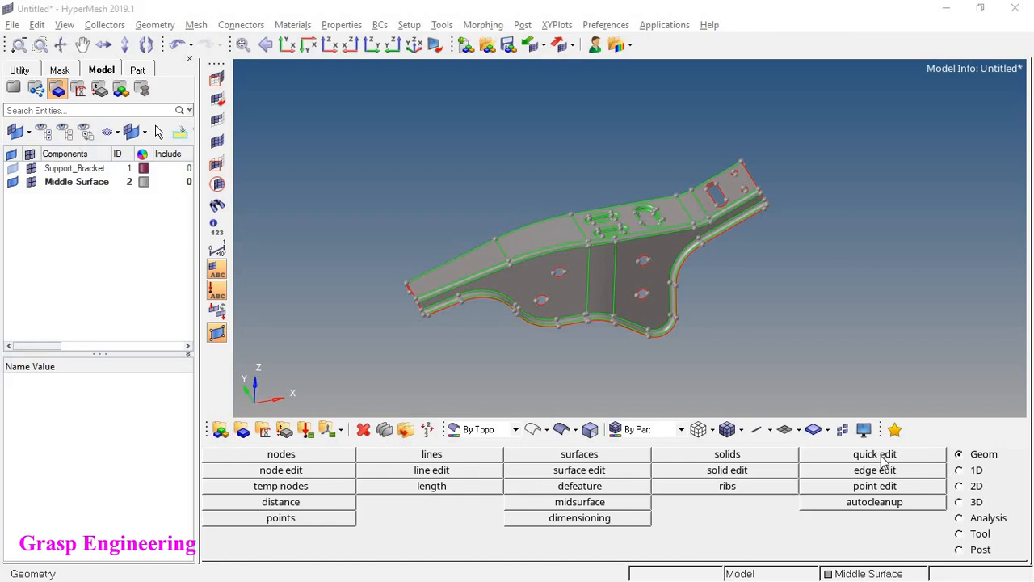
Turn off element display for both components, hide the Middle Surface geometry and show the Support_Bracket geometry
right_click_drag(638, 281, 661, 285, "ctrl")
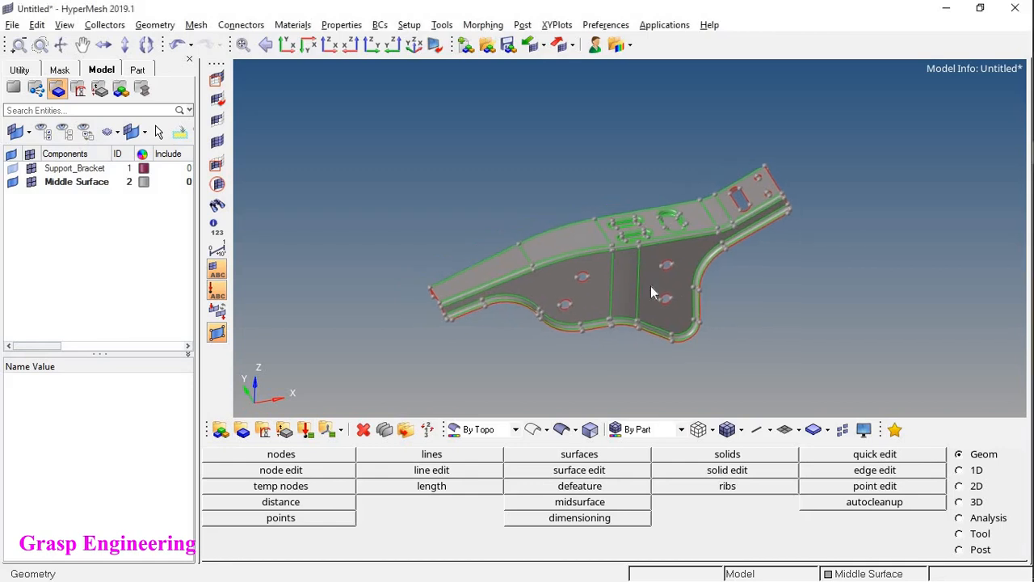
left_click_drag(651, 293, 609, 208, "ctrl")
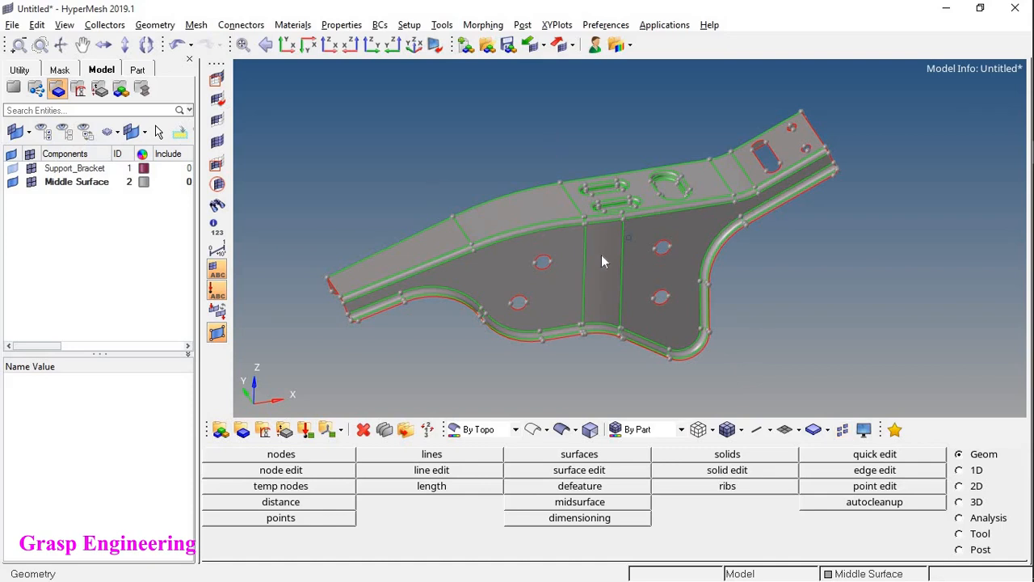
right_click_drag(595, 311, 607, 308, "ctrl")
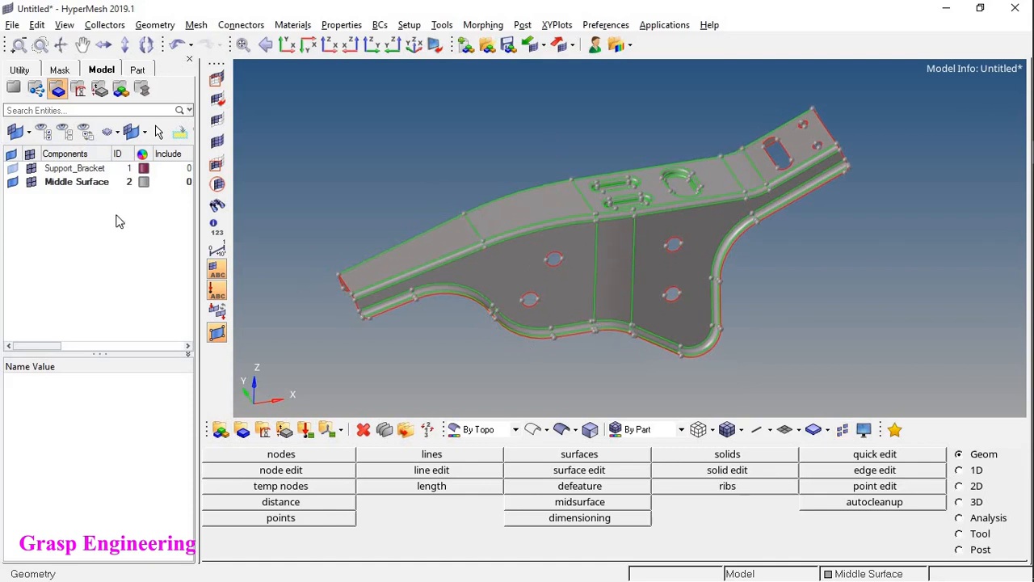
left_click(31, 184)
left_click(16, 182)
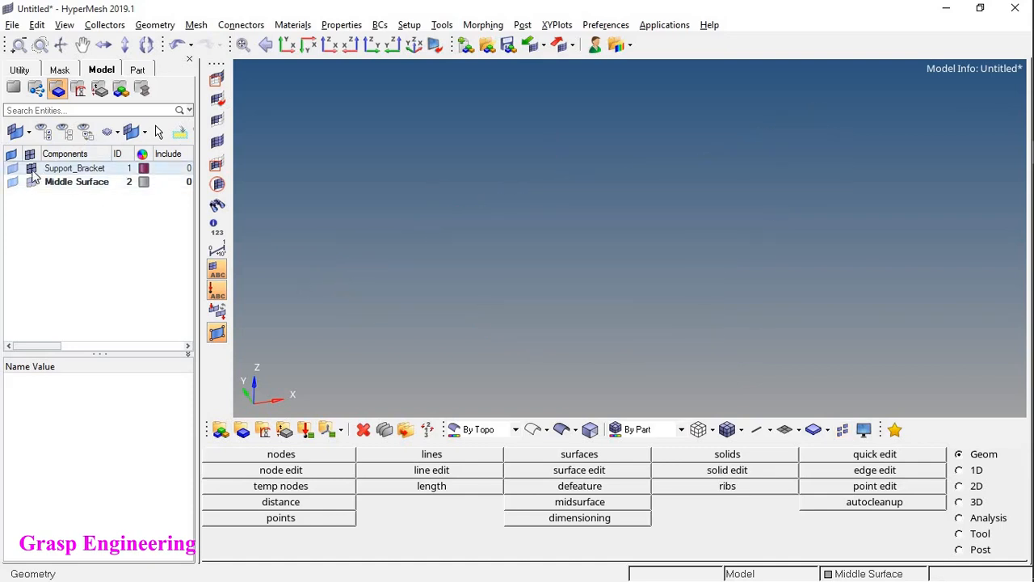
left_click(32, 171)
left_click(14, 170)
mouse_move(665, 250)
left_mouse_down("ctrl")
mouse_move(821, 242)
mouse_move(587, 251)
mouse_move(616, 208)
mouse_move(616, 258)
mouse_move(637, 261)
left_mouse_up("ctrl")
left_click_drag(609, 213, 658, 293, "ctrl")
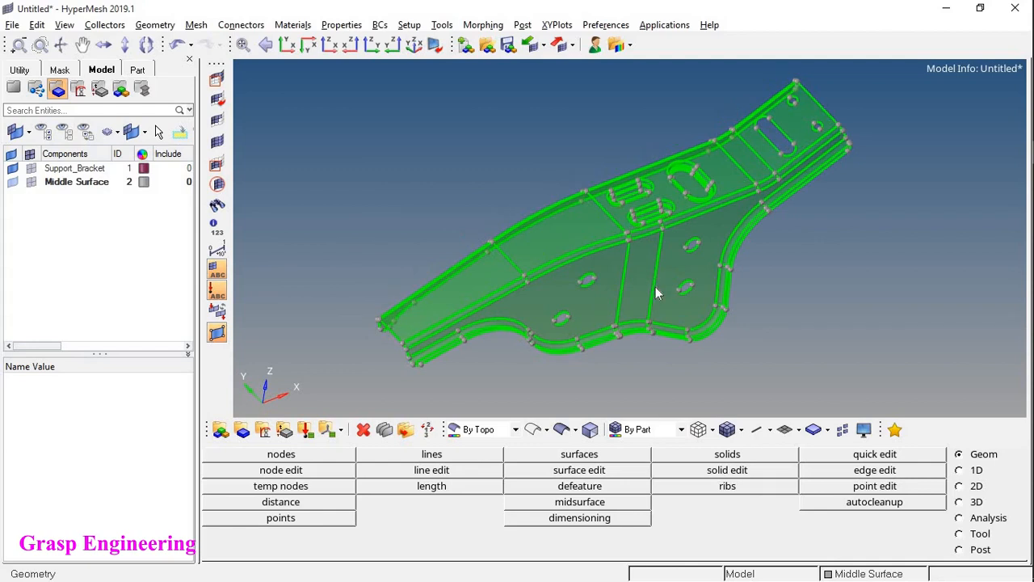
Hide the Support_Bracket geometry and display the Middle Surface geometry again
left_click(13, 169)
left_click(12, 182)
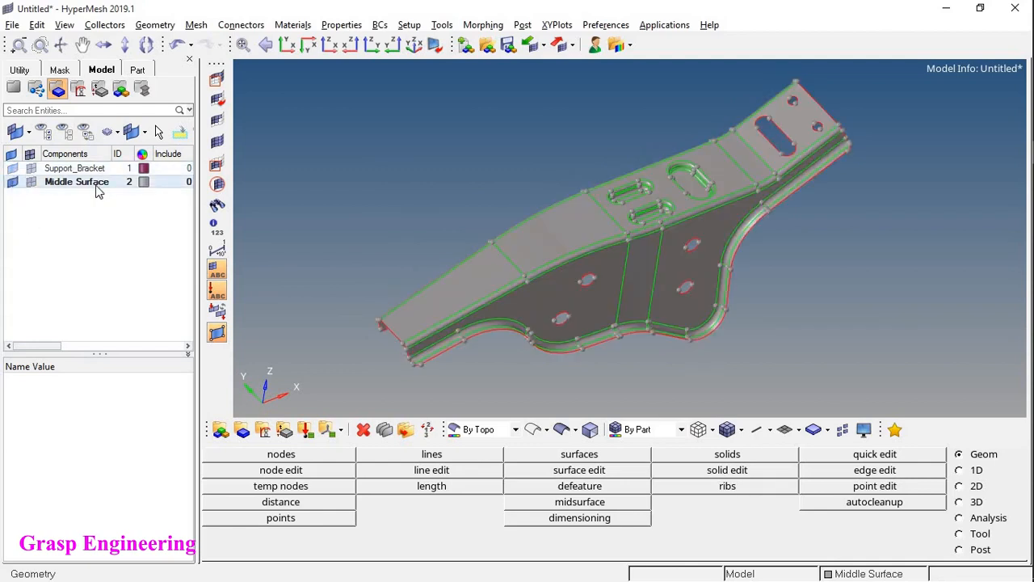
left_click_drag(510, 299, 500, 294, "ctrl")
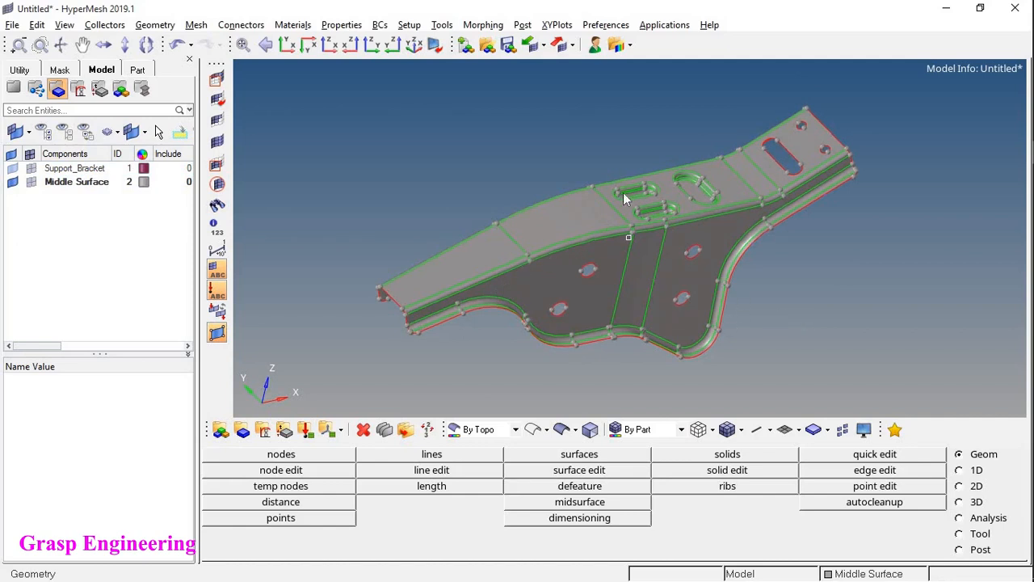
left_click_drag(561, 291, 595, 289, "ctrl")
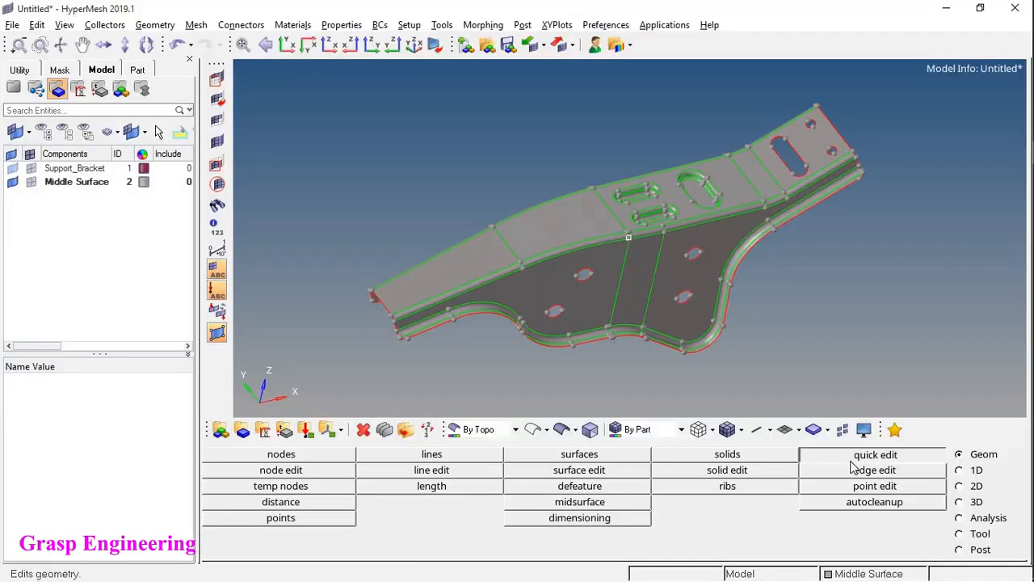
In quick edit, split the top face of the bracket's tapered end across its width between a node on each long edge
left_click(856, 456)
left_click_drag(624, 267, 658, 234, "ctrl")
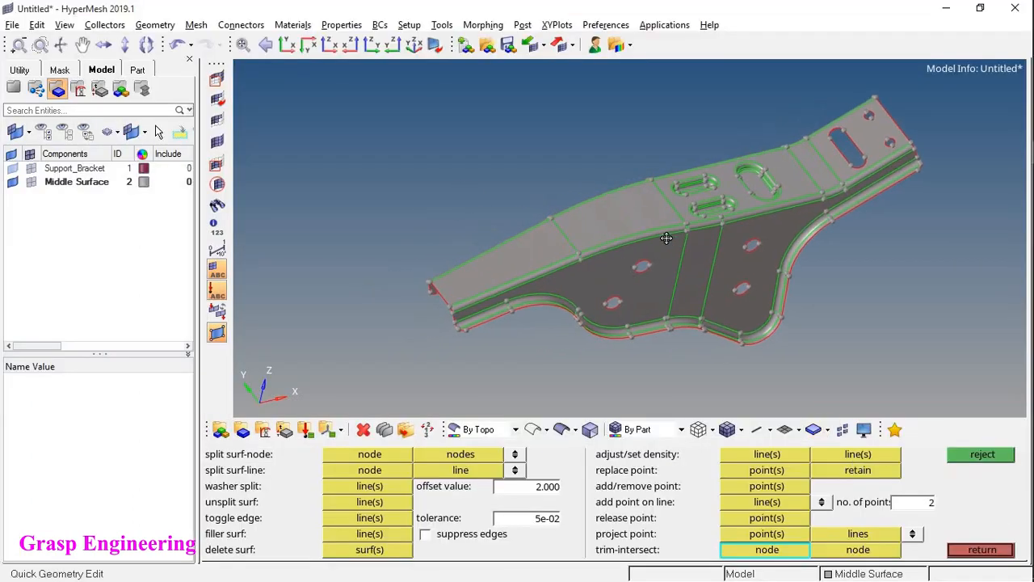
left_click(514, 454)
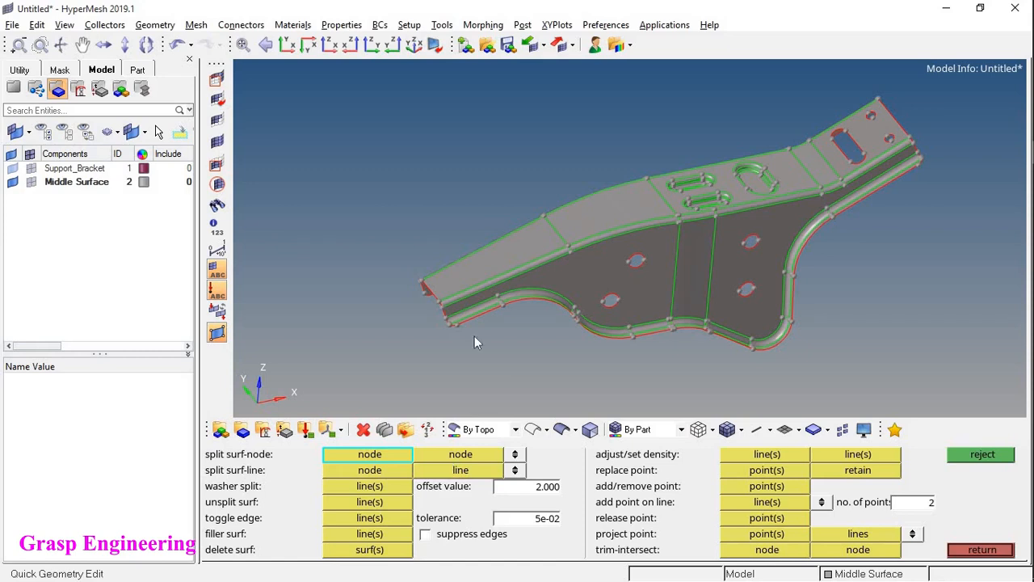
left_click_drag(642, 308, 654, 306, "ctrl")
scroll(518, 291, "up", 5, "ctrl")
left_click_drag(521, 292, 662, 298, "ctrl")
right_click_drag(731, 299, 458, 265, "ctrl")
scroll(510, 245, "down", 4, "ctrl")
left_click_drag(511, 249, 641, 217, "ctrl")
right_click_drag(641, 217, 694, 191, "ctrl")
scroll(468, 263, "up", 3, "ctrl")
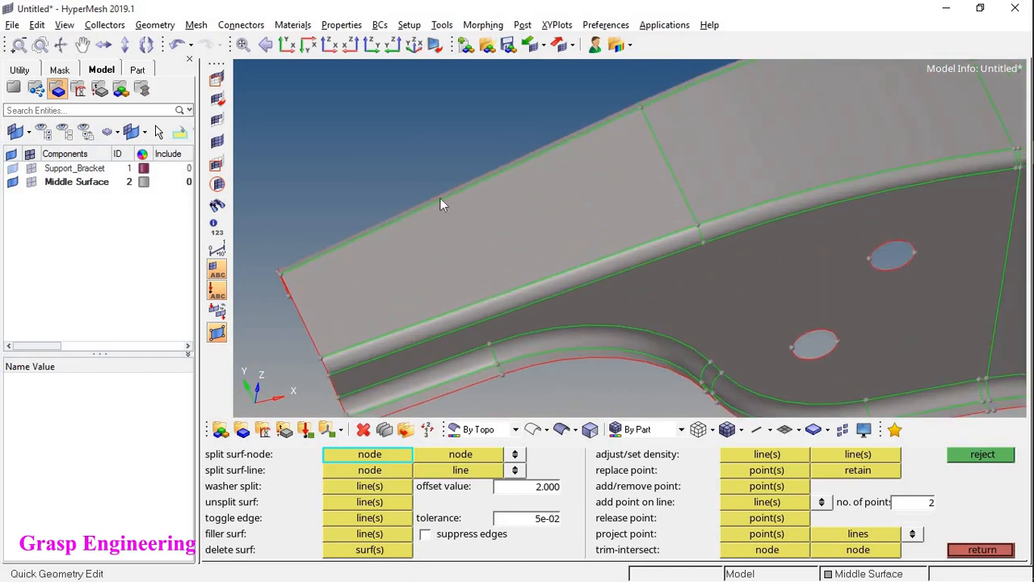
left_click(489, 299)
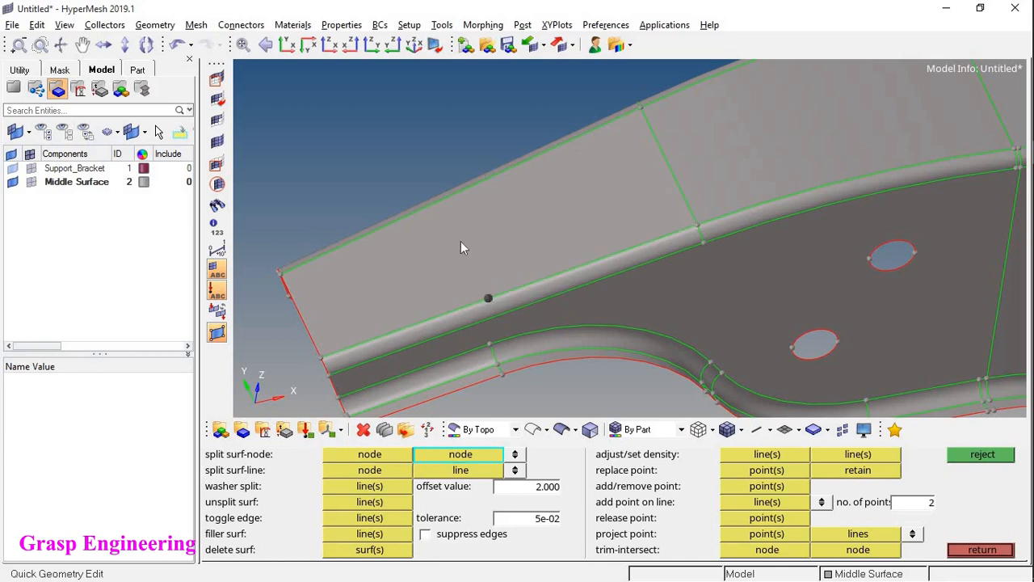
left_click(435, 202)
Split the side web near the tapered end node to node, from beside the lower bend's end point to the upper bend edge
right_click_drag(460, 299, 485, 290, "ctrl")
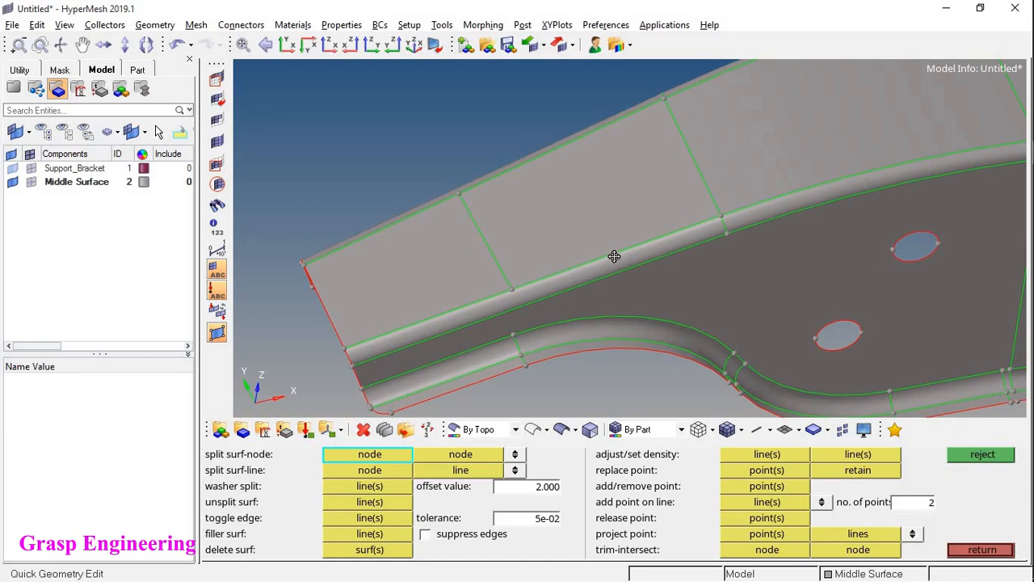
left_click_drag(614, 256, 573, 300, "ctrl")
scroll(571, 291, "up", 5)
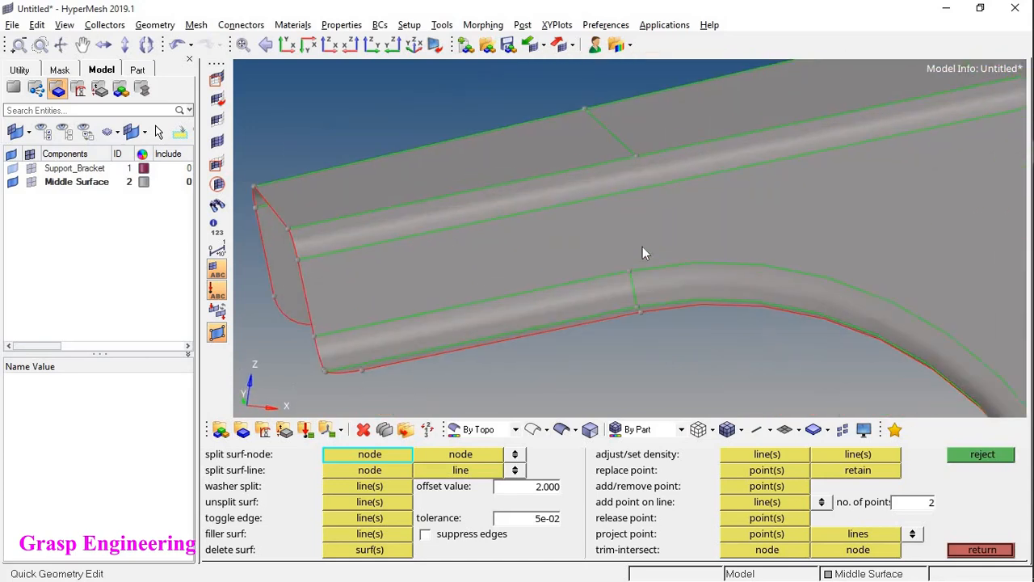
left_click(615, 282)
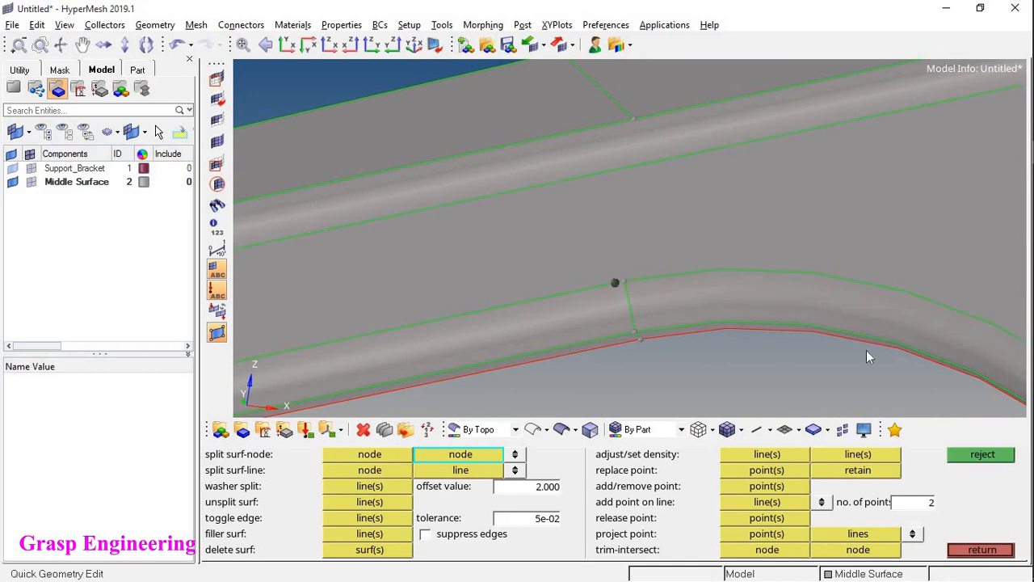
left_click(972, 451)
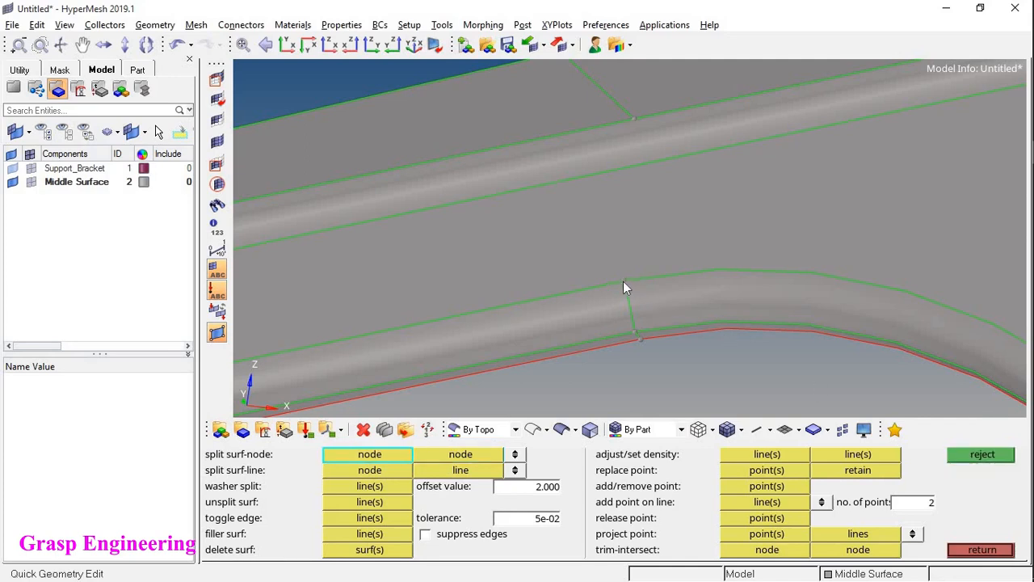
left_click(623, 284)
left_click(582, 179)
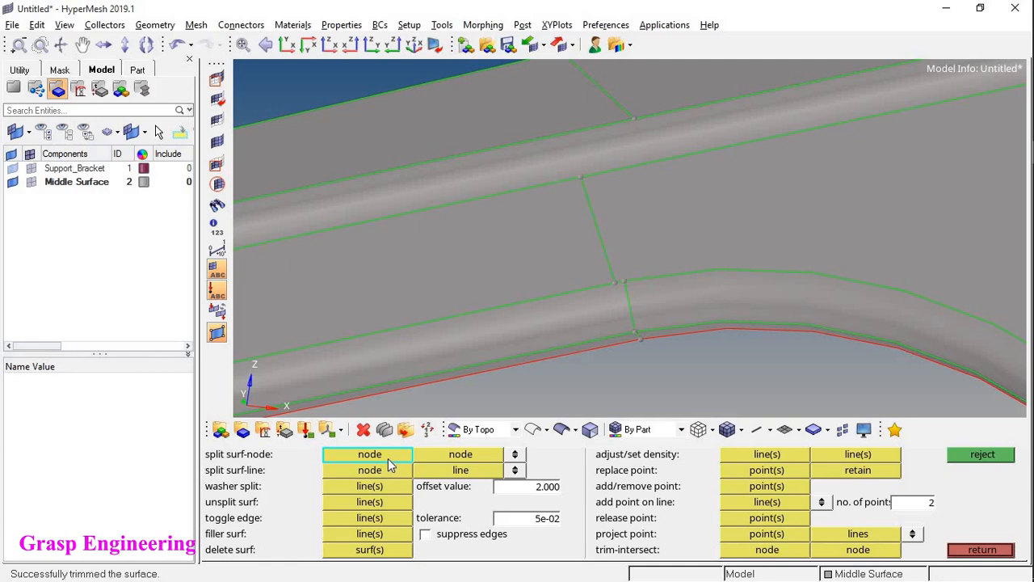
Switch the node split to multiple nodes and reject the last split of the side web
left_click(516, 456)
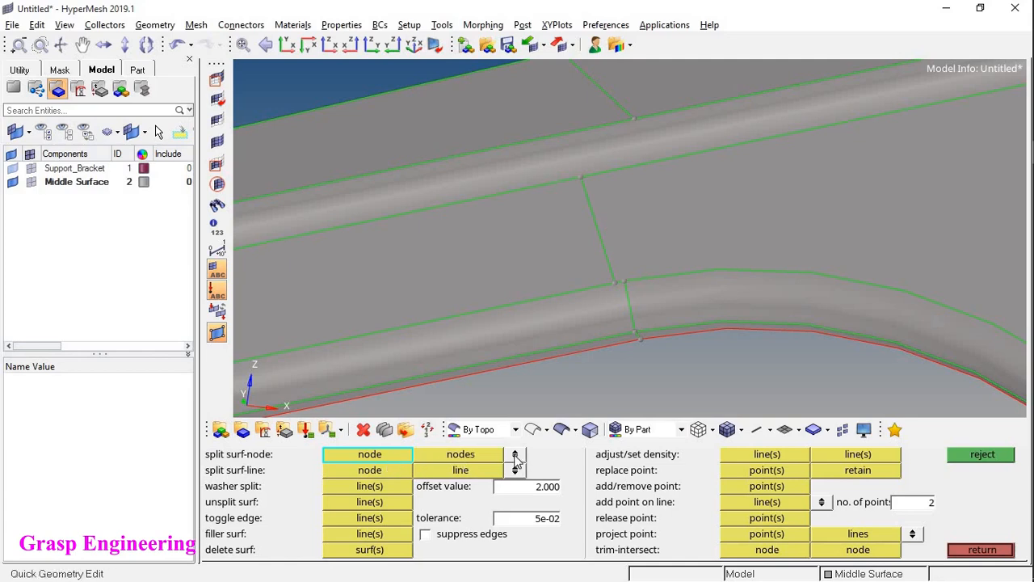
left_click(975, 457)
left_click_drag(588, 197, 533, 339, "ctrl")
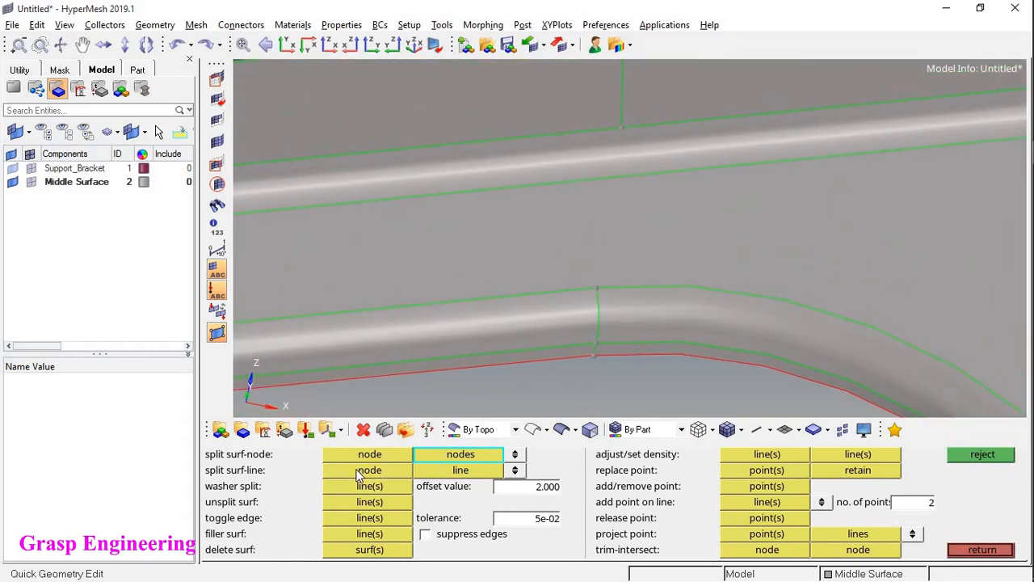
Split the side web from the lower bend's end point to the upper bend edge with the surface split by node and line
left_click(357, 471)
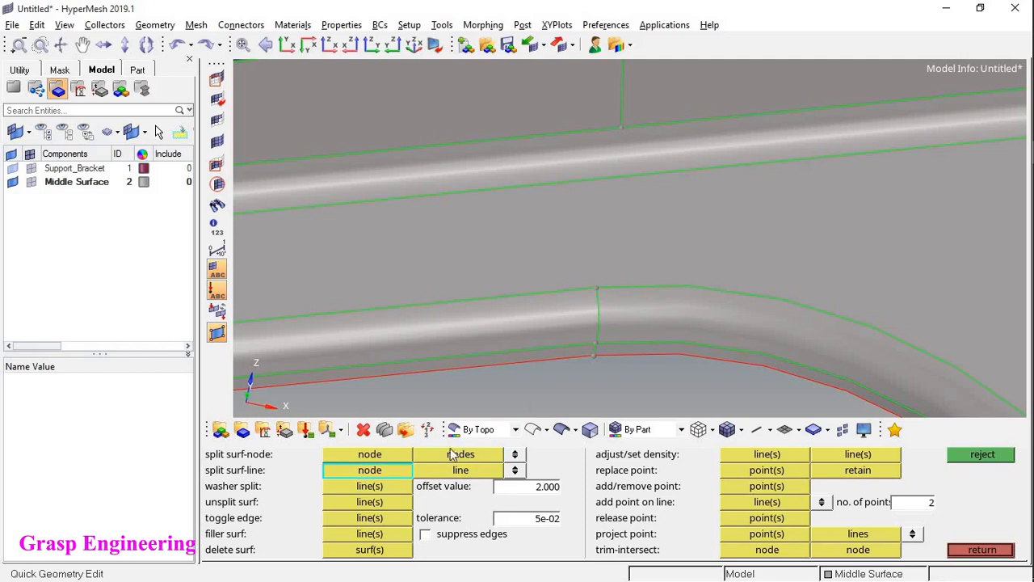
left_click(595, 289)
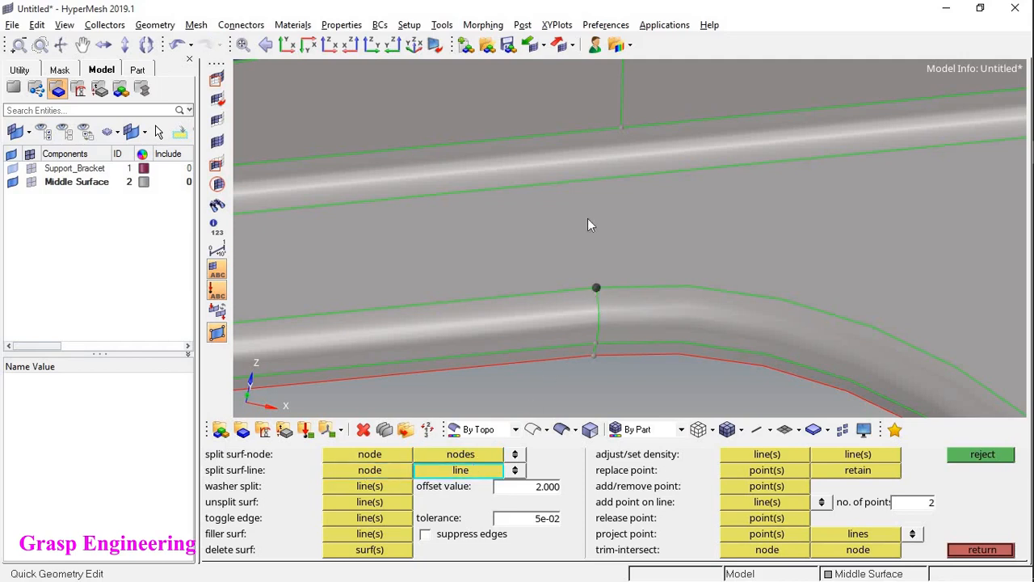
left_click(589, 181)
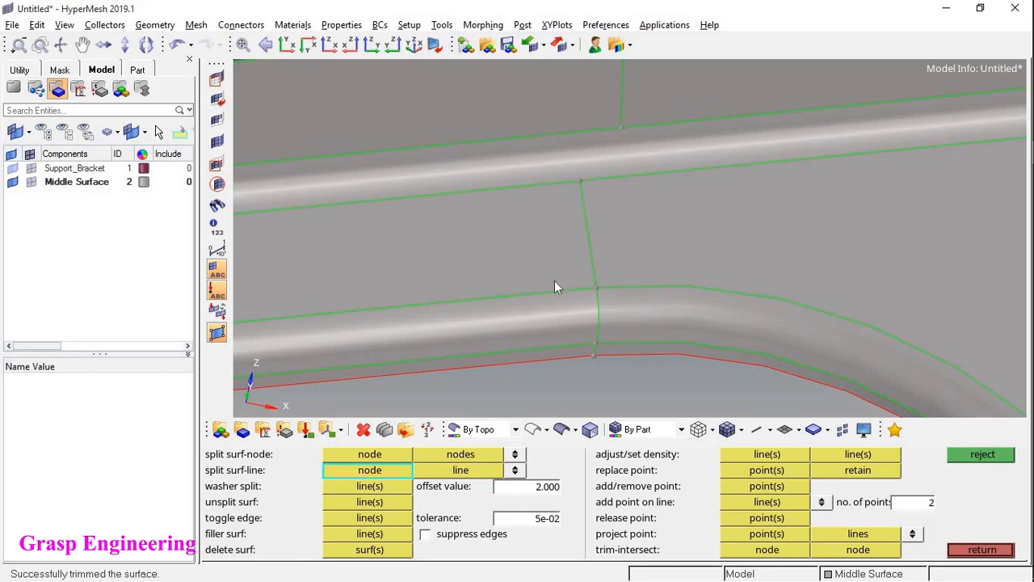
Unsplit the surfaces to remove the added split lines on the side web and the top face of the tapered end
scroll(554, 286, "down", 3)
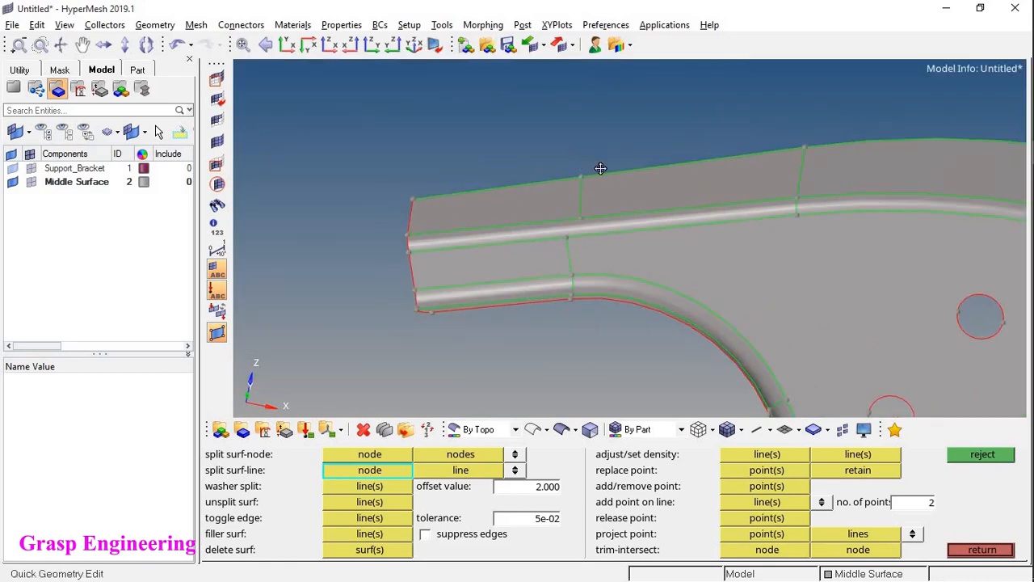
left_click_drag(600, 167, 616, 180, "ctrl")
right_click_drag(858, 171, 716, 211, "ctrl")
left_click_drag(583, 285, 564, 304, "ctrl")
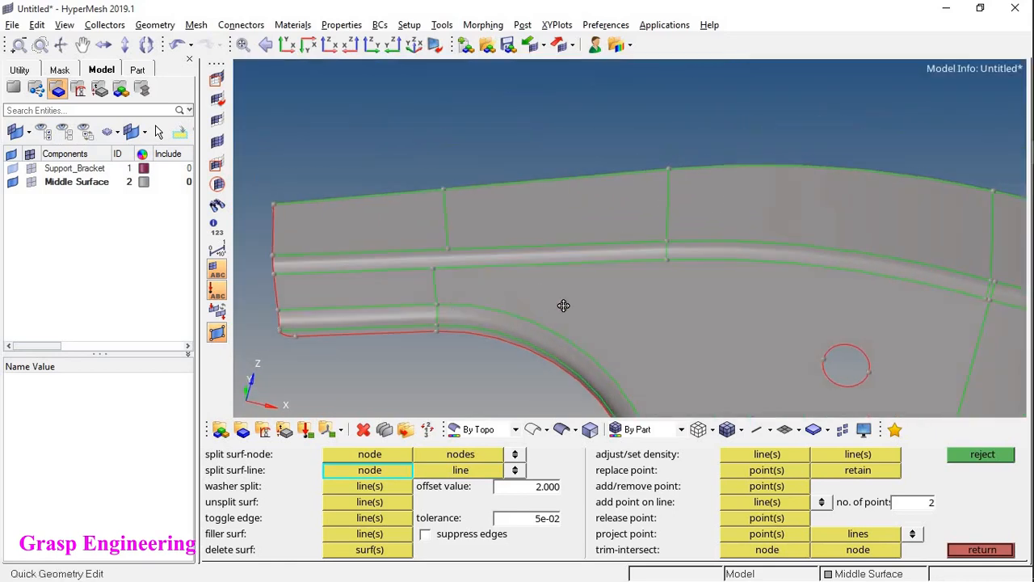
right_click_drag(564, 305, 629, 310, "ctrl")
left_click_drag(638, 279, 619, 293, "ctrl")
right_click_drag(619, 293, 686, 272, "ctrl")
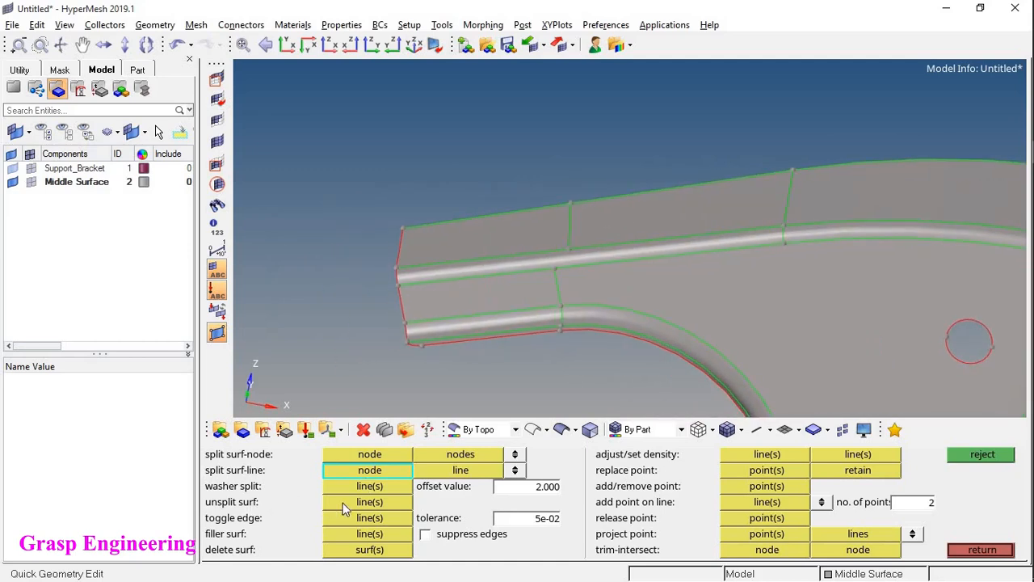
left_click(378, 502)
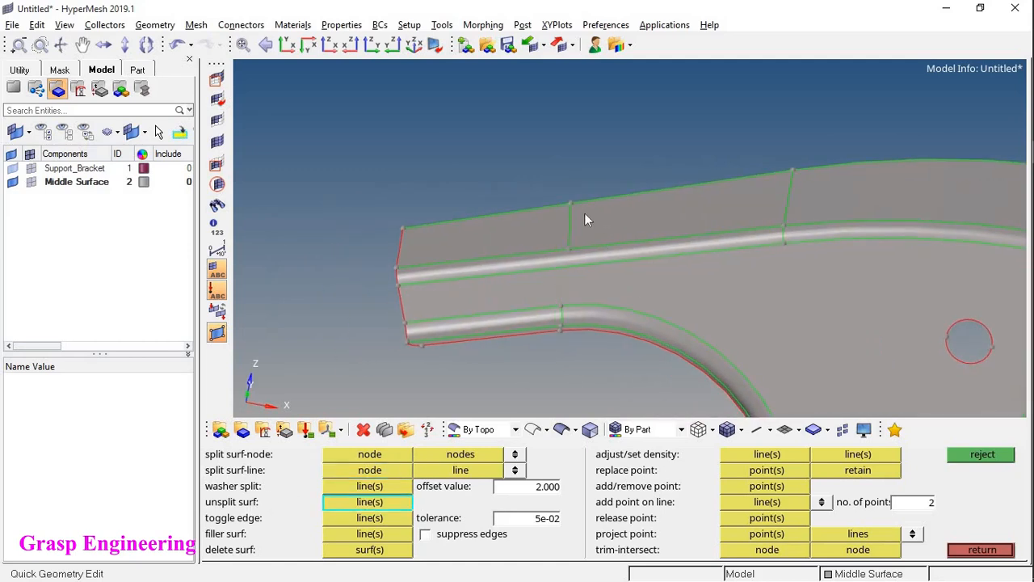
left_click_drag(722, 281, 541, 209, "ctrl")
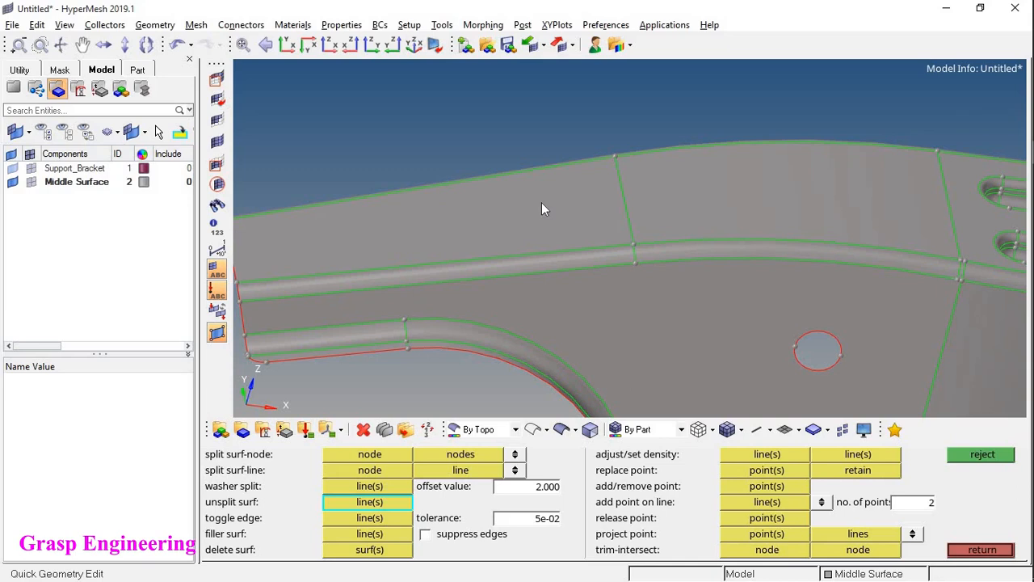
Examine the embossed slots, oblong pocket and holes on the bracket's top face
mouse_move(728, 246)
right_mouse_down("ctrl")
mouse_move(331, 209)
mouse_move(385, 211)
right_mouse_up("ctrl")
mouse_move(483, 329)
left_mouse_down("ctrl")
mouse_move(555, 360)
mouse_move(753, 251)
left_mouse_up("ctrl")
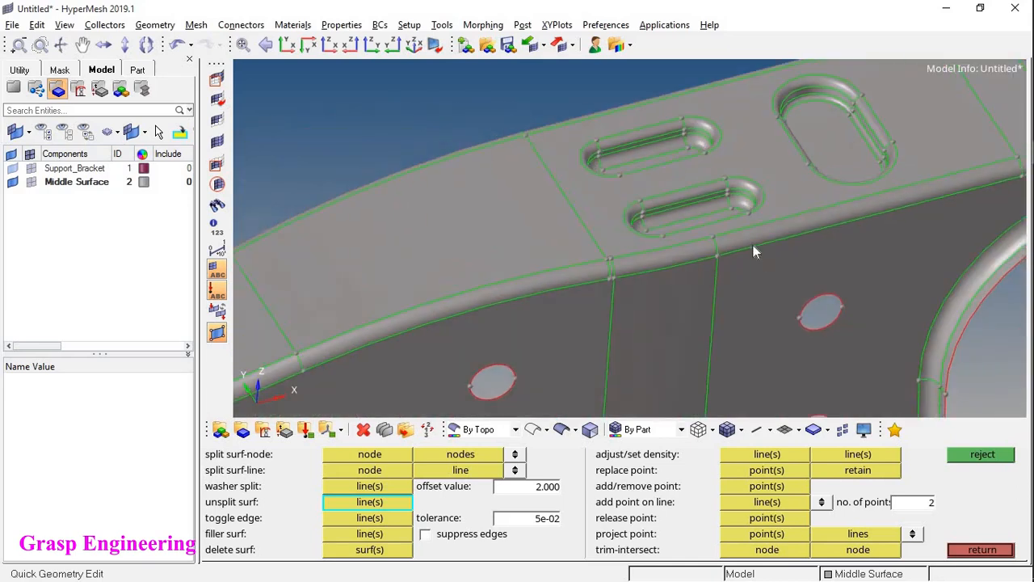
right_click_drag(792, 232, 507, 311, "ctrl")
scroll(507, 311, "up", 3, "ctrl")
left_click_drag(508, 254, 505, 317, "ctrl")
right_click_drag(507, 318, 541, 205, "ctrl")
scroll(520, 207, "down", 3, "ctrl")
left_click_drag(519, 207, 508, 169, "ctrl")
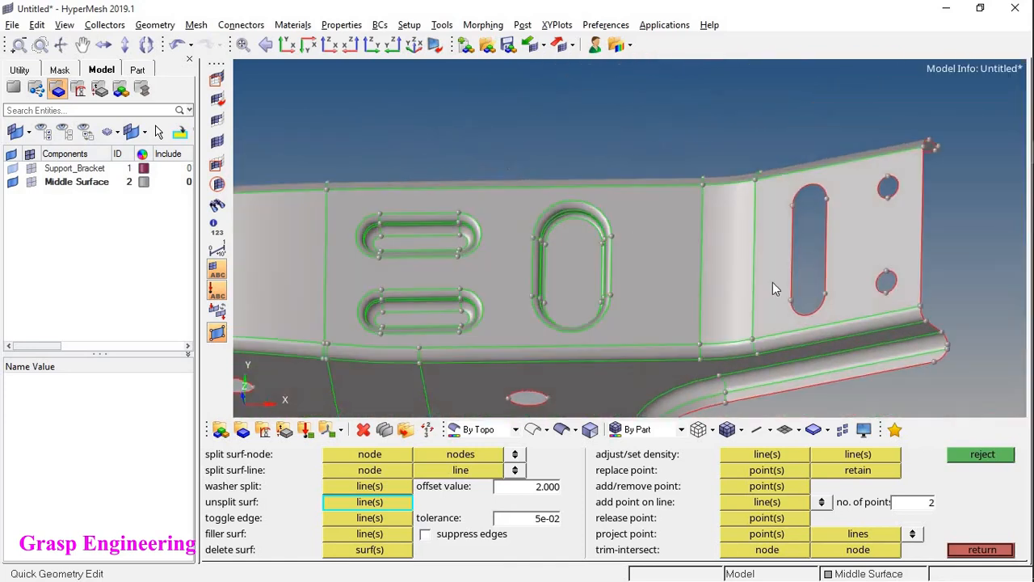
right_click_drag(772, 282, 687, 172, "ctrl")
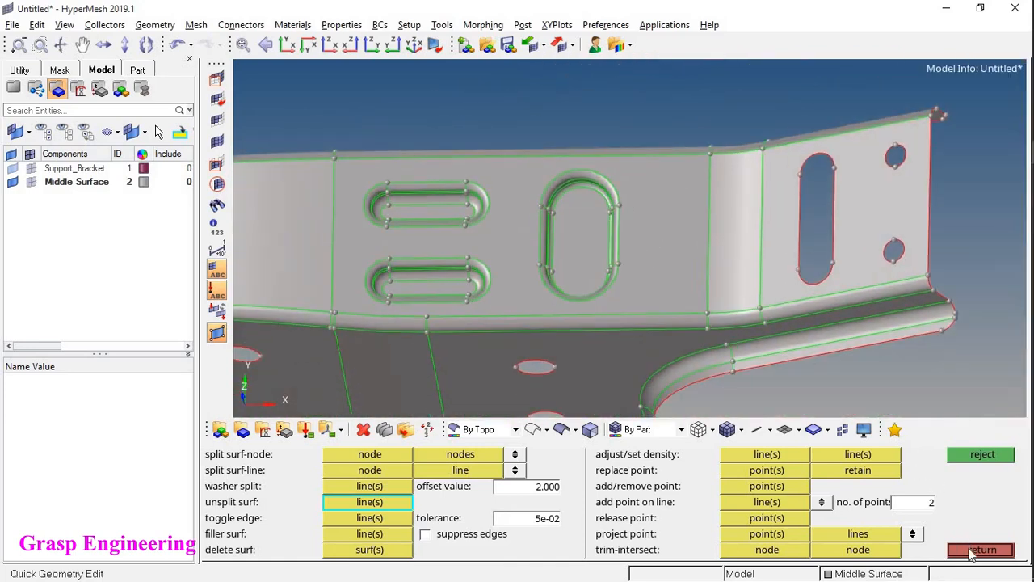
Automesh the floor surface of the large oblong pocket with mixed elements of size 5 and accept the mesh
left_click(965, 548)
left_click(970, 487)
left_click(727, 454)
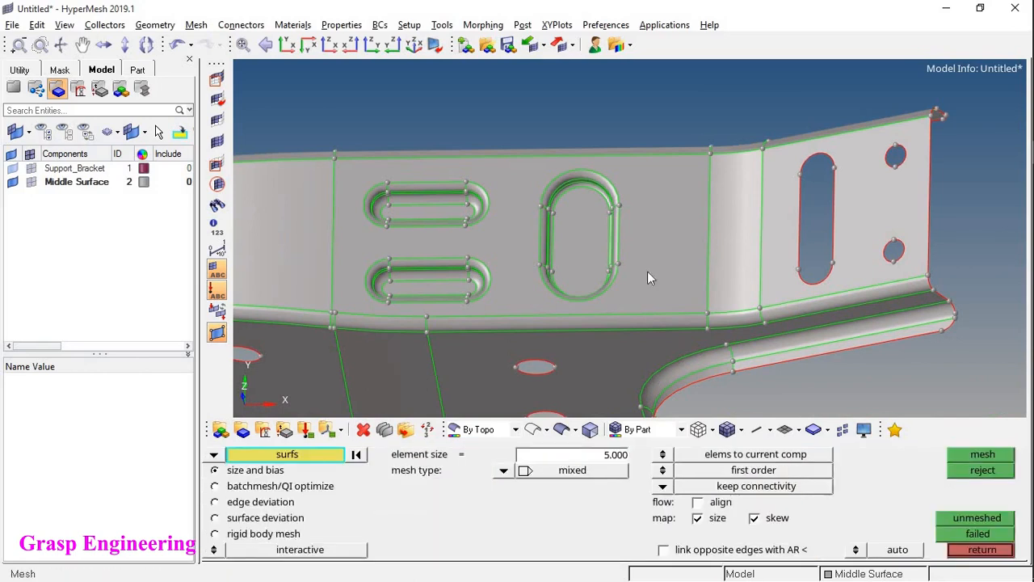
left_click(601, 276)
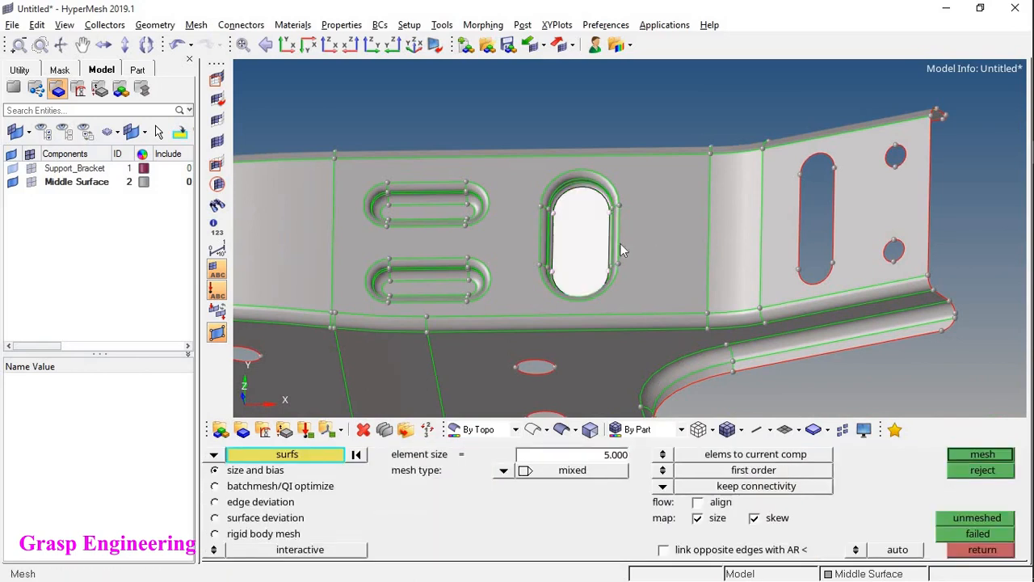
left_click(951, 454)
scroll(604, 144, "up", 5)
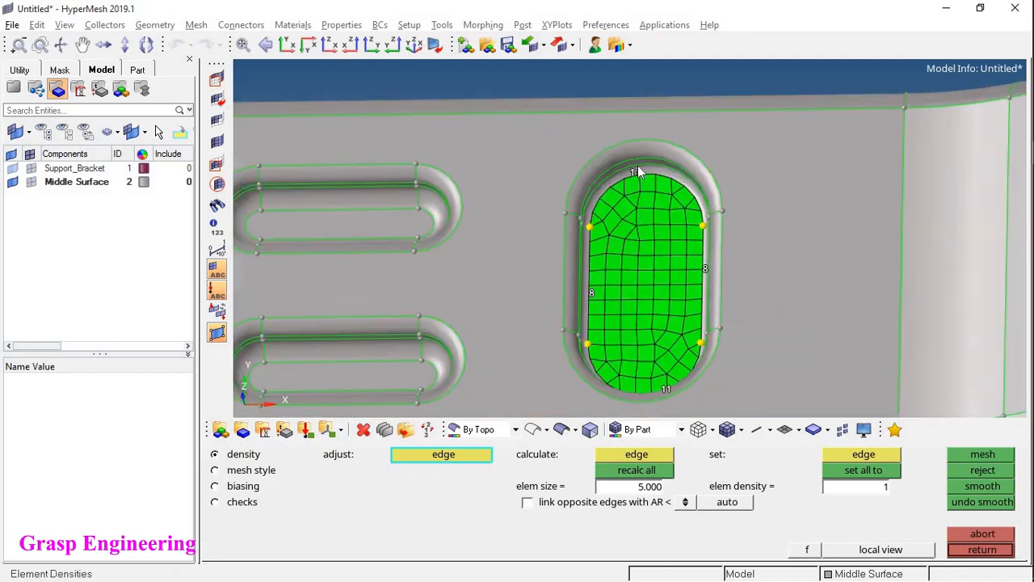
scroll(604, 146, "down", 3, "ctrl")
left_click_drag(622, 303, 632, 317, "ctrl")
left_click(982, 550)
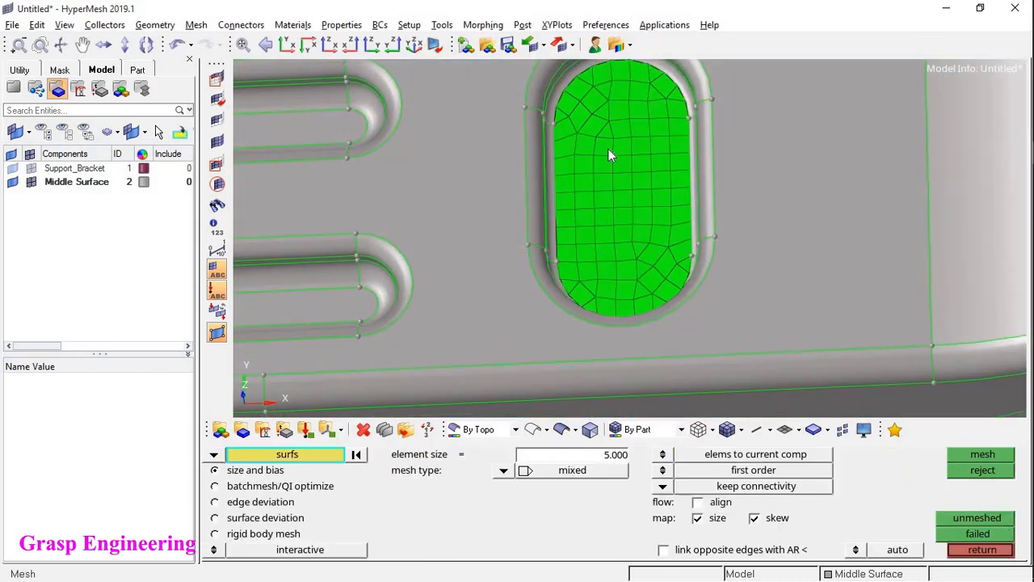
left_click_drag(613, 264, 649, 244, "ctrl")
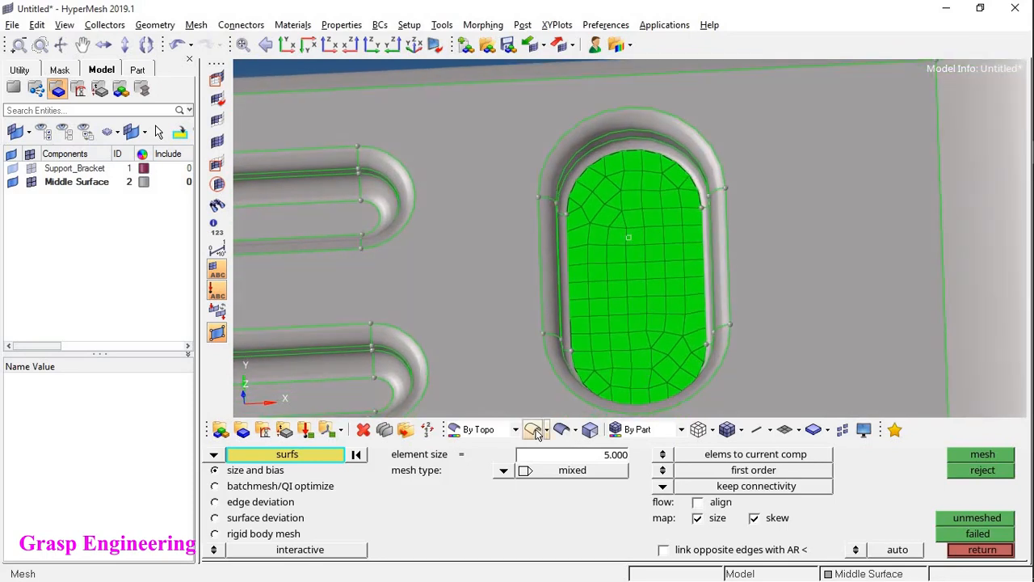
Leave automeshing, open the geometry quick edit tools and display the oblong pocket's surfaces shaded
left_click(532, 429)
left_click(964, 554)
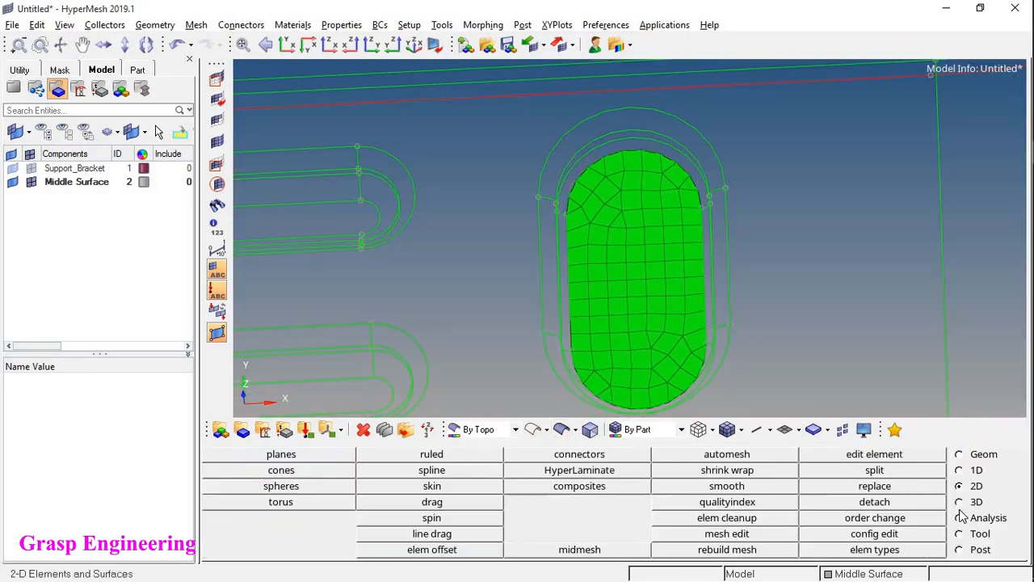
left_click(957, 455)
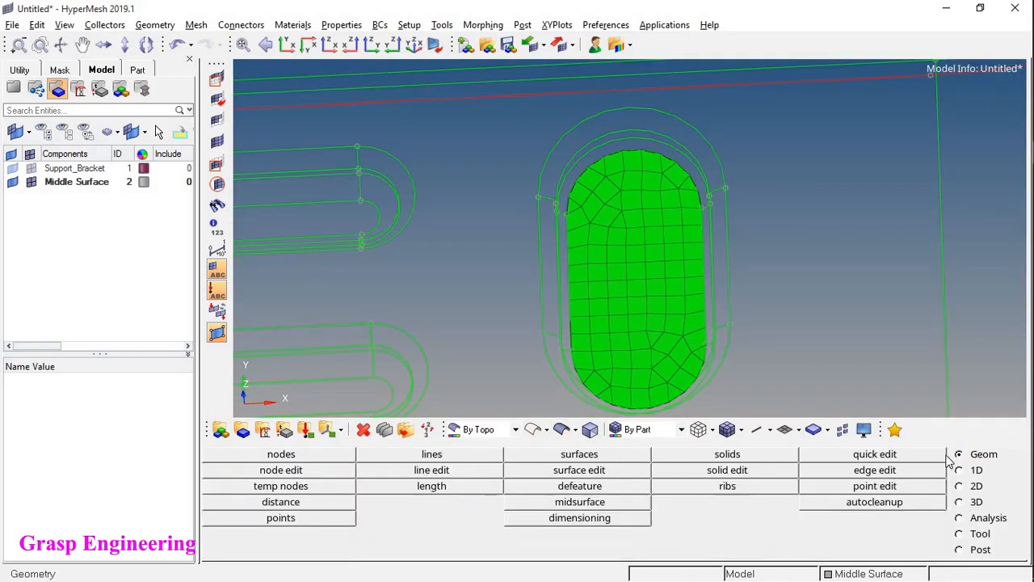
left_click(872, 454)
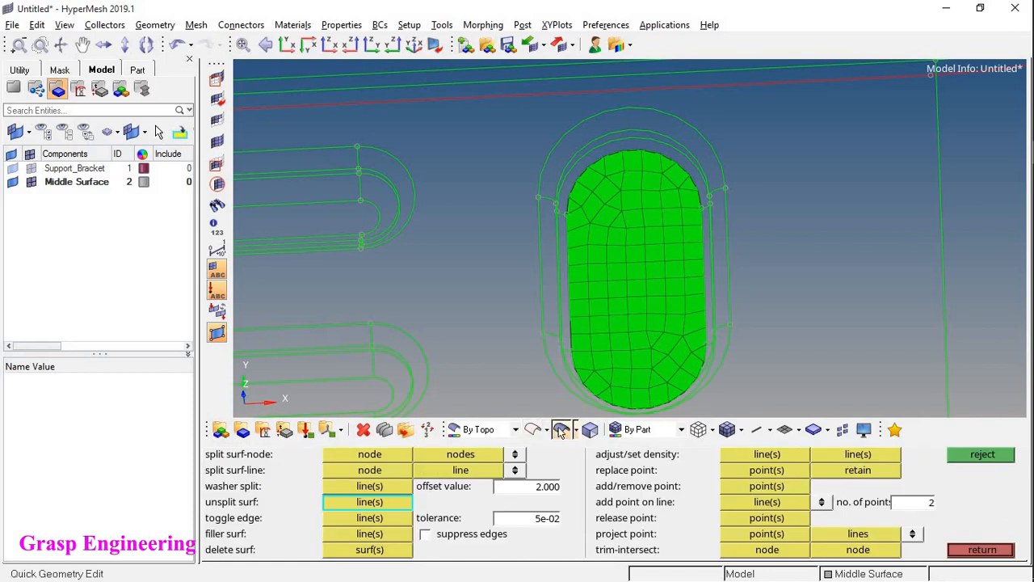
left_click(562, 429)
scroll(637, 323, "up", 3)
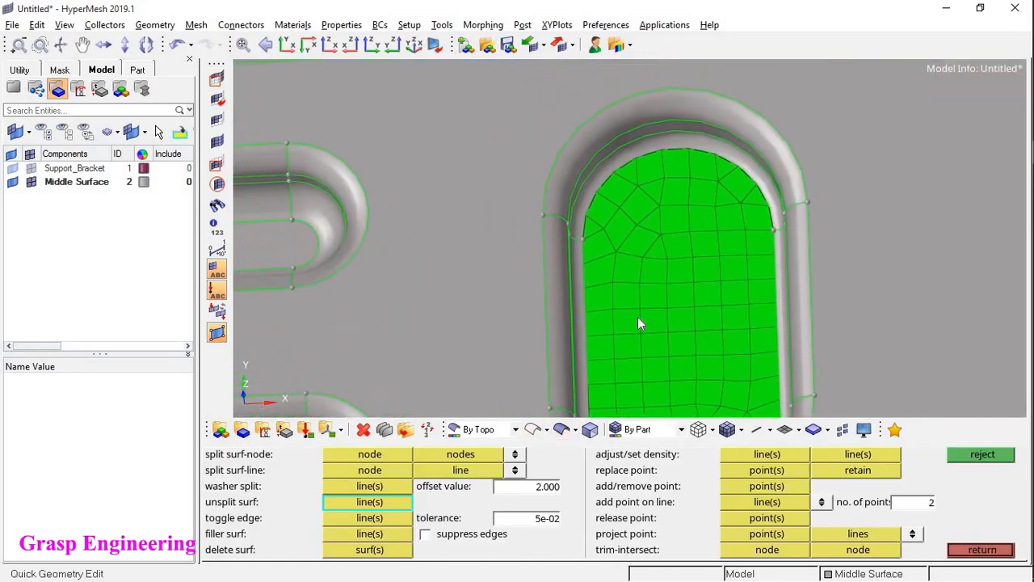
Try to split the meshed pocket floor between its two upper arc end points using the node-to-multiple-nodes surface split
left_click(374, 456)
left_click(587, 238)
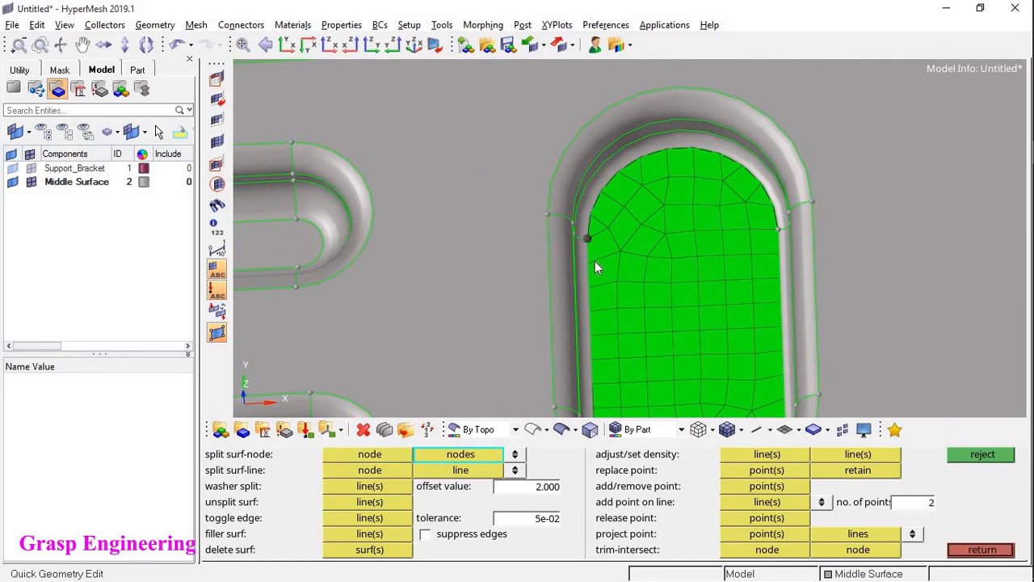
left_click(778, 228)
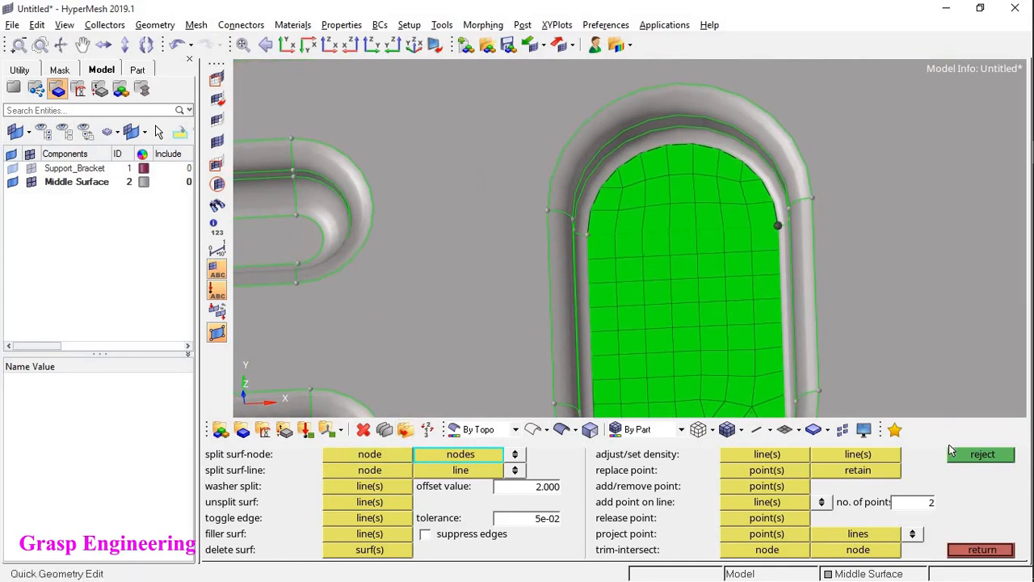
left_click(970, 457)
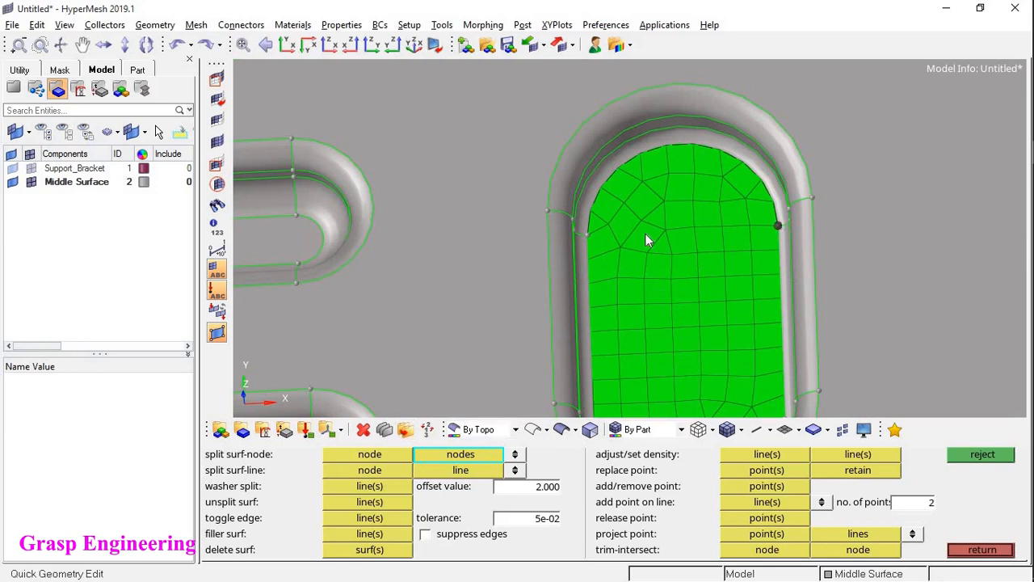
left_click(586, 234)
left_click(974, 458)
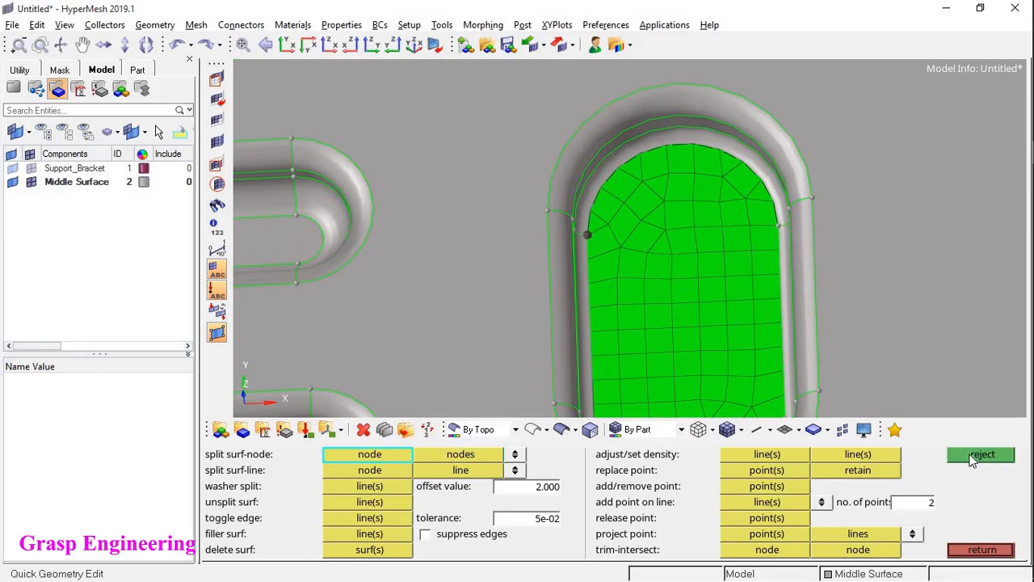
Set the surface split to a single node pair and split the pocket floor between its two upper arc end points
left_click(515, 454)
left_click(589, 237)
left_click(779, 227)
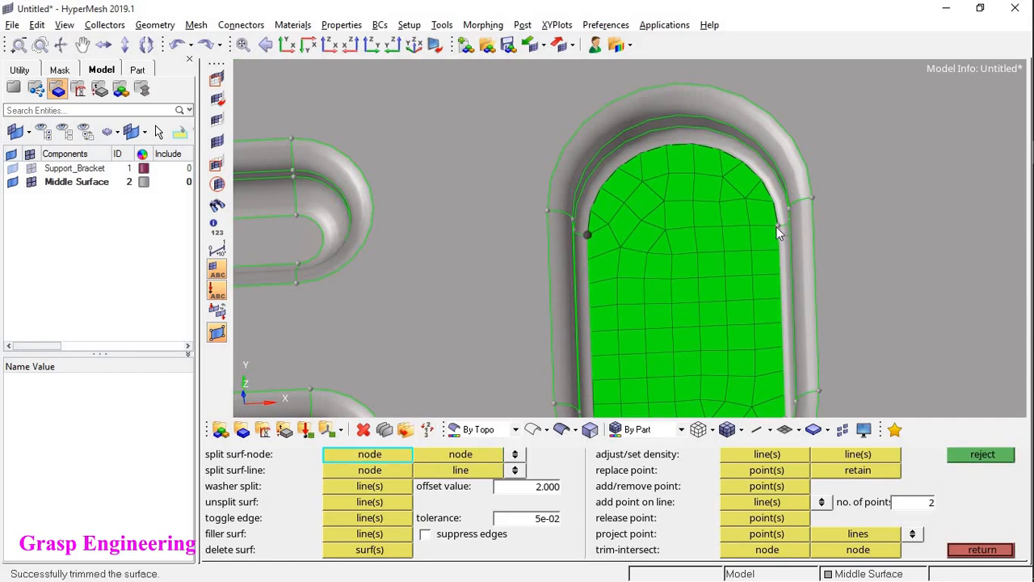
Split the pocket floor across its lower end, from one lower arc end point to the opposite straight edge, with the node-and-line split
scroll(673, 193, "down", 3, "ctrl")
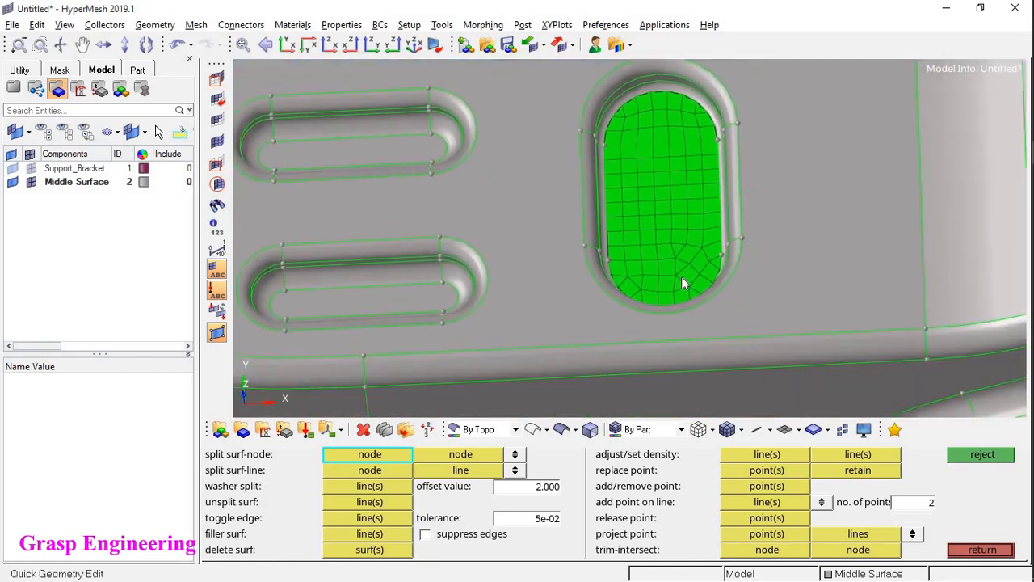
left_click_drag(681, 277, 607, 250, "ctrl")
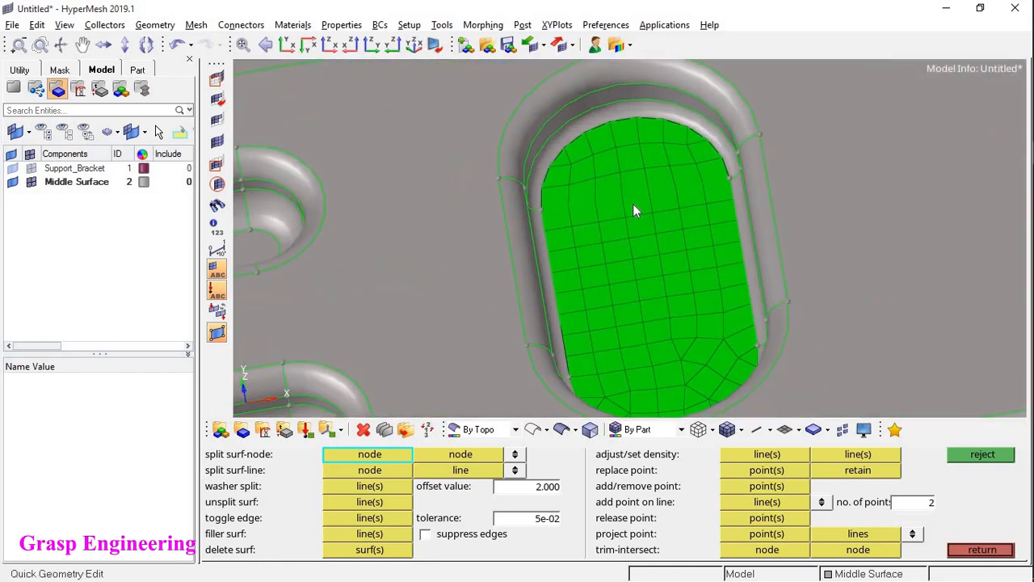
mouse_move(696, 289)
right_mouse_down("ctrl")
mouse_move(688, 339)
mouse_move(691, 283)
right_mouse_up("ctrl")
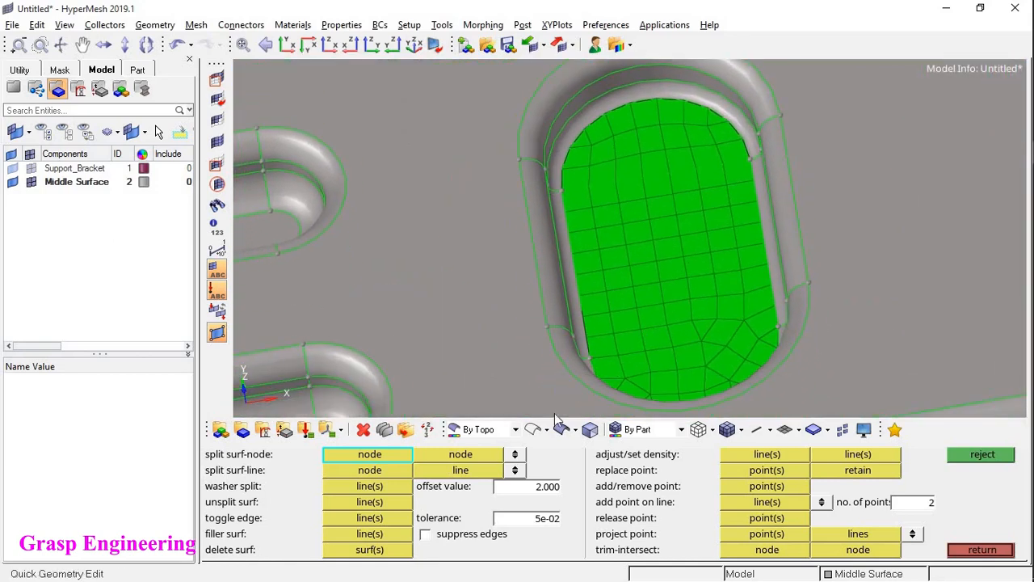
left_click(383, 472)
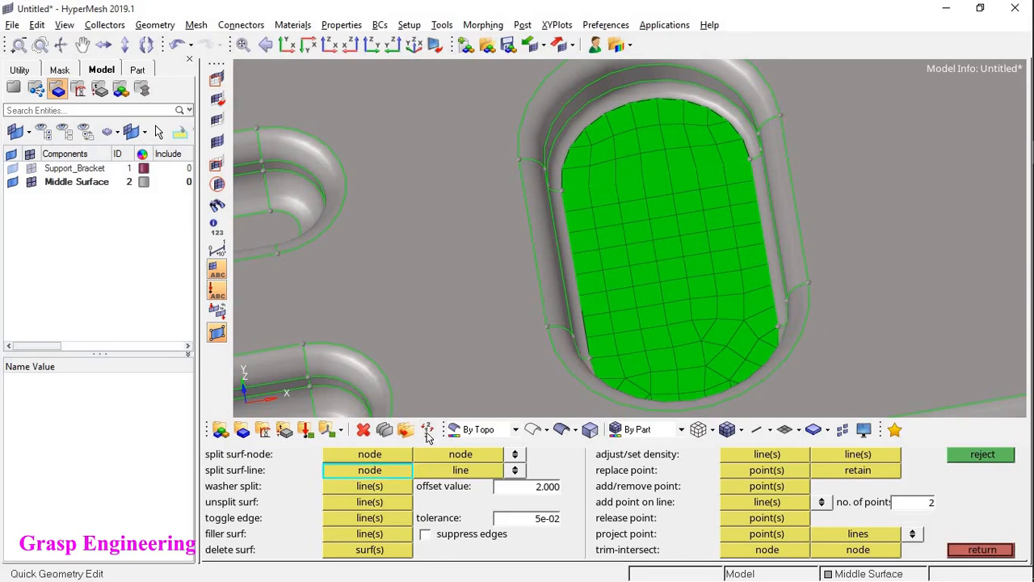
left_click_drag(672, 277, 598, 293, "ctrl")
left_click(600, 293)
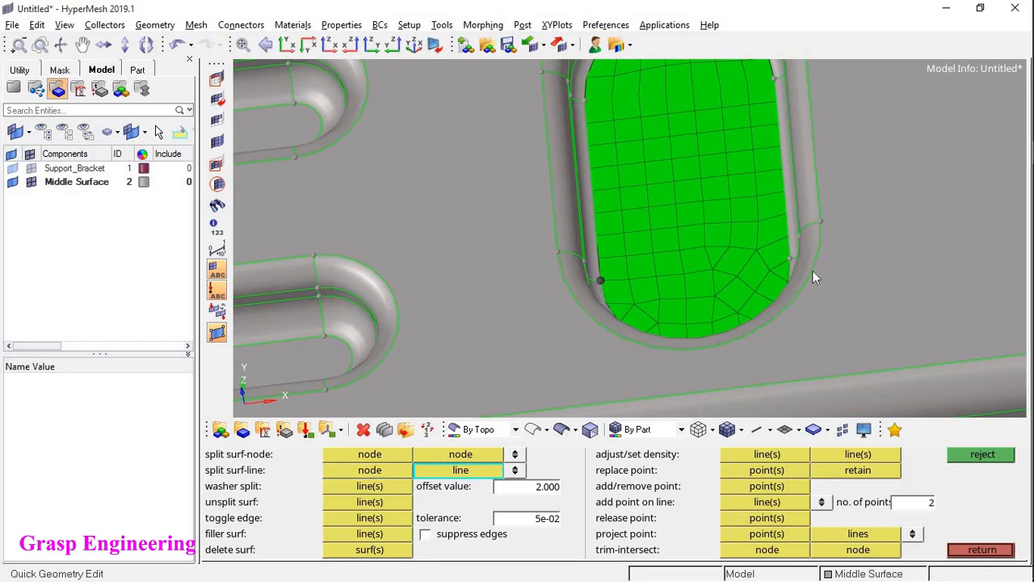
left_click(786, 229)
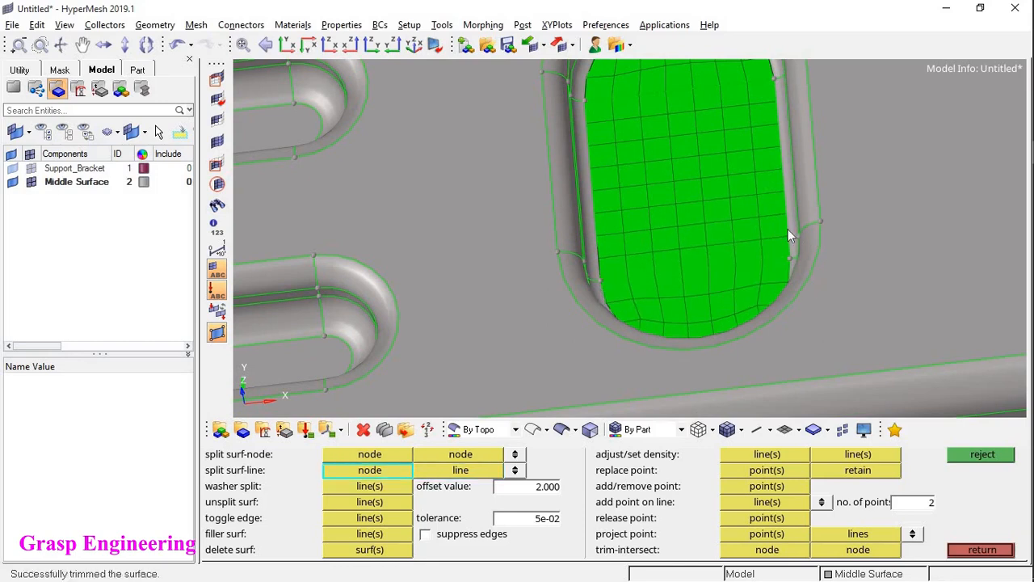
Examine the pocket floor's mesh and the bracket's holes, bends and tapered end from several views
scroll(678, 282, "down", 3, "ctrl")
left_click_drag(679, 238, 674, 138, "ctrl")
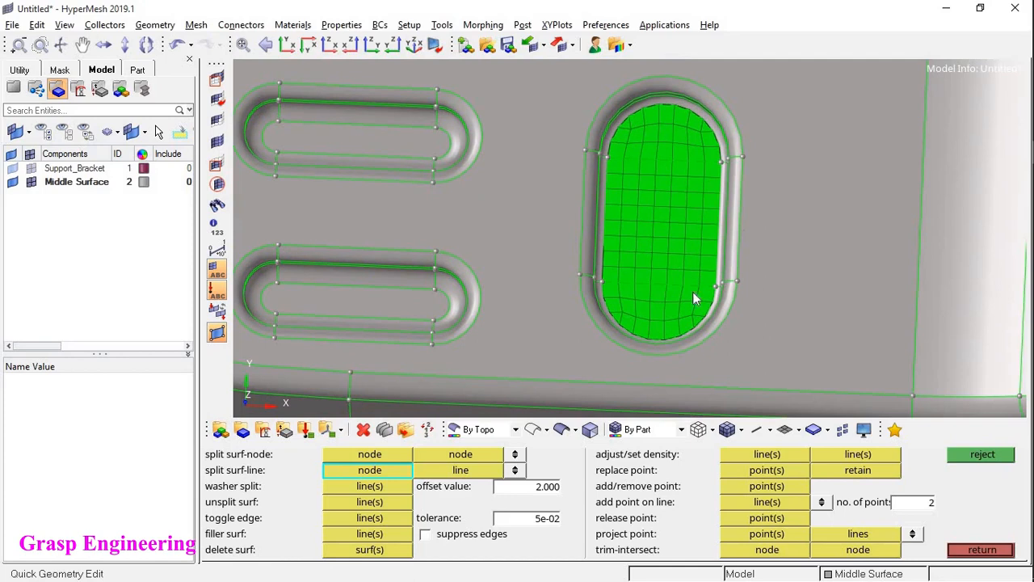
scroll(663, 315, "down", 5, "ctrl")
left_click_drag(649, 310, 691, 225, "ctrl")
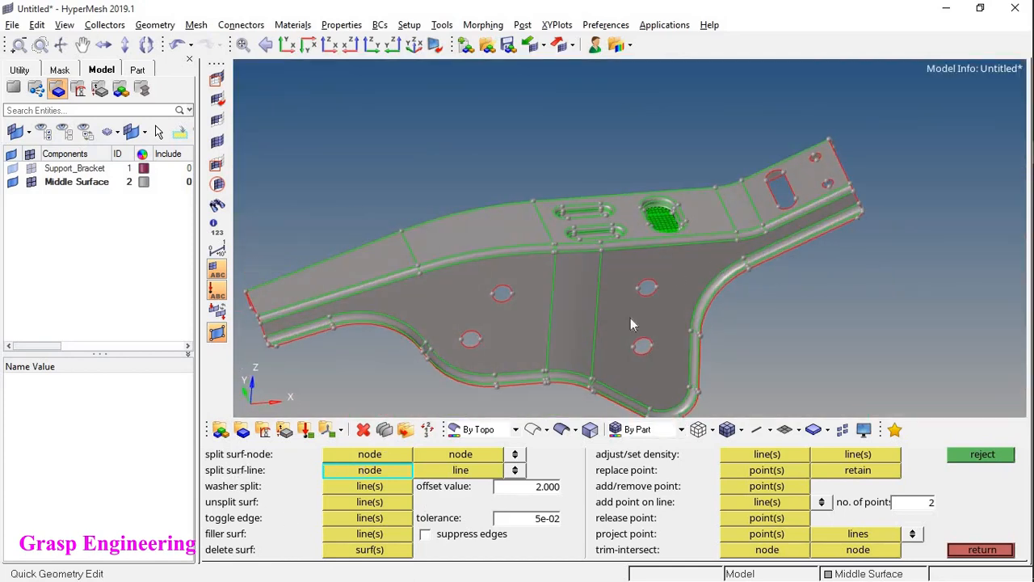
scroll(447, 408, "up", 2, "ctrl")
scroll(727, 273, "up", 5, "ctrl")
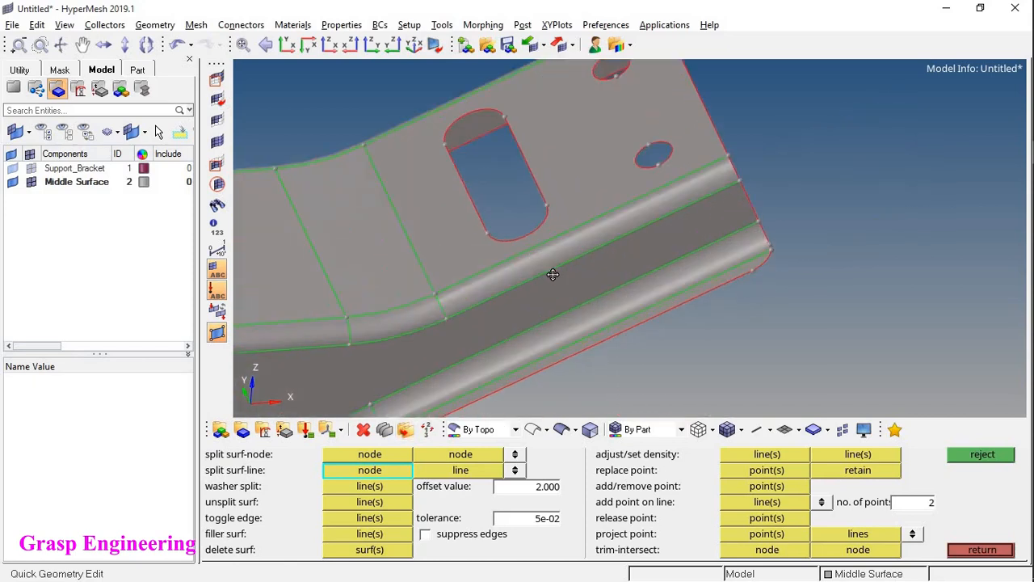
left_click_drag(709, 263, 700, 250, "ctrl")
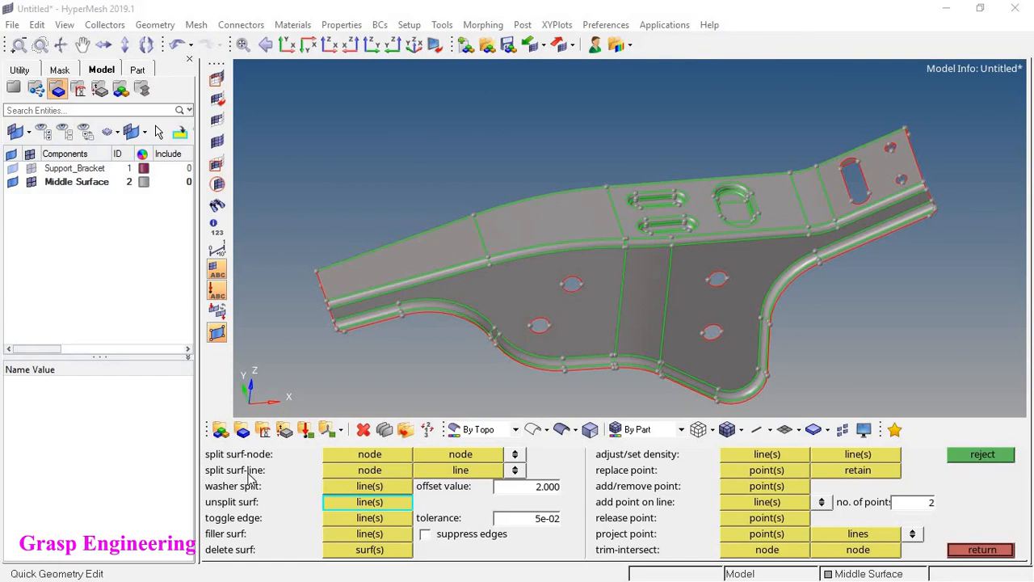
right_click_drag(459, 269, 523, 259, "ctrl")
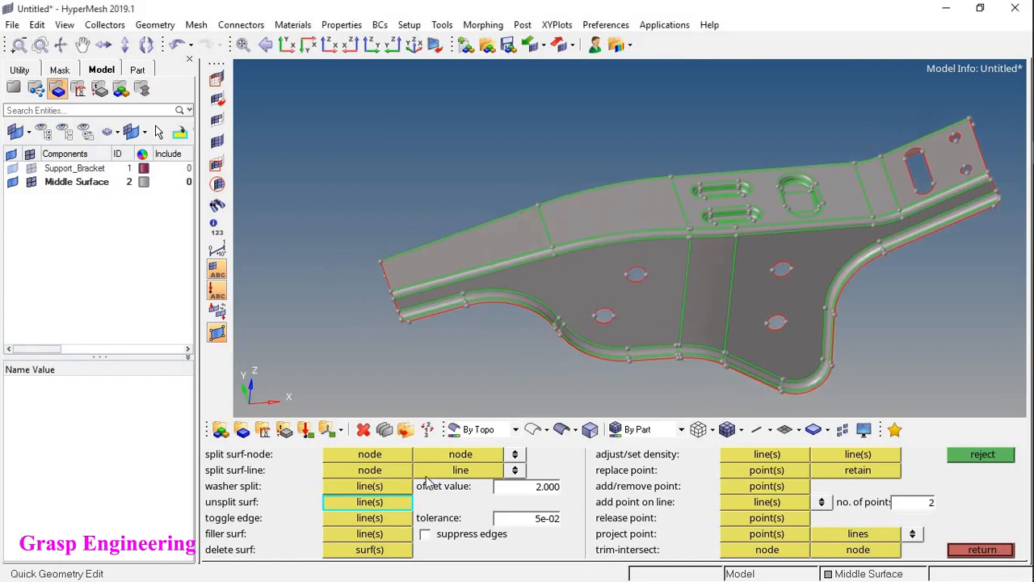
right_click_drag(521, 252, 553, 208, "ctrl")
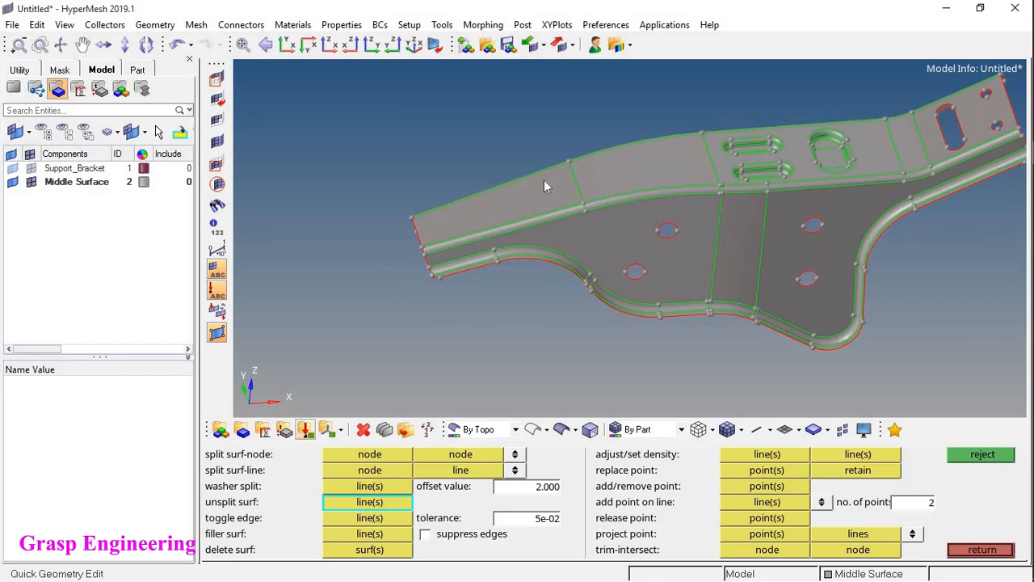
scroll(565, 185, "up", 2)
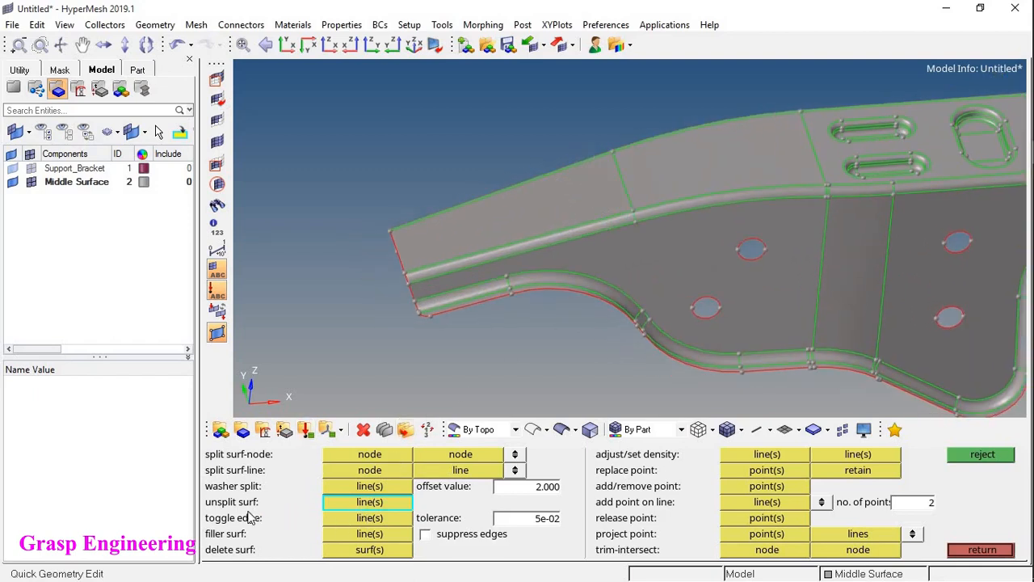
right_click_drag(623, 201, 543, 173, "ctrl")
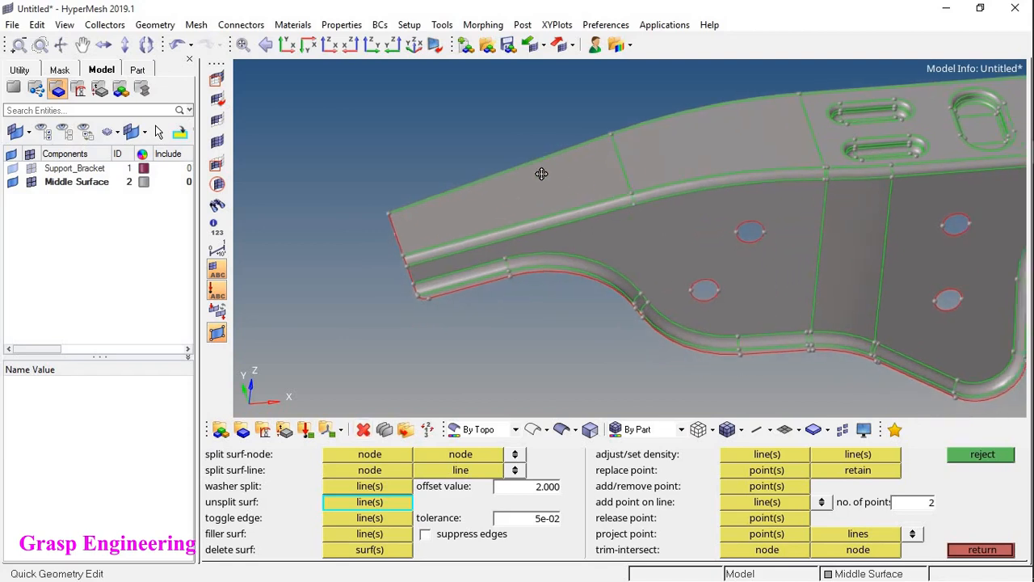
Try a washer split with an offset of 2 around the side web's lower hole nearest the tapered end
left_click(349, 488)
scroll(639, 258, "up", 5)
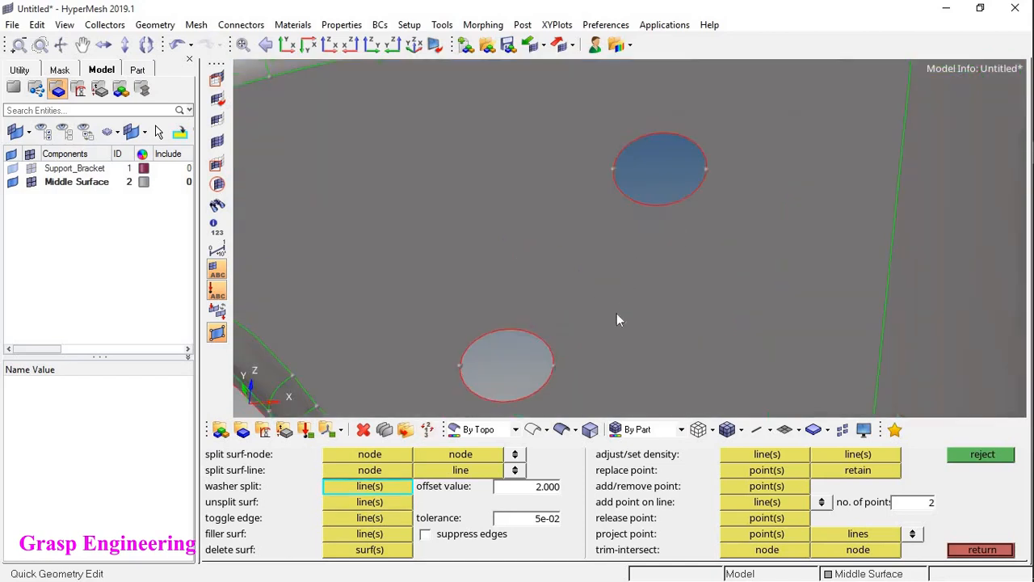
left_click(548, 488)
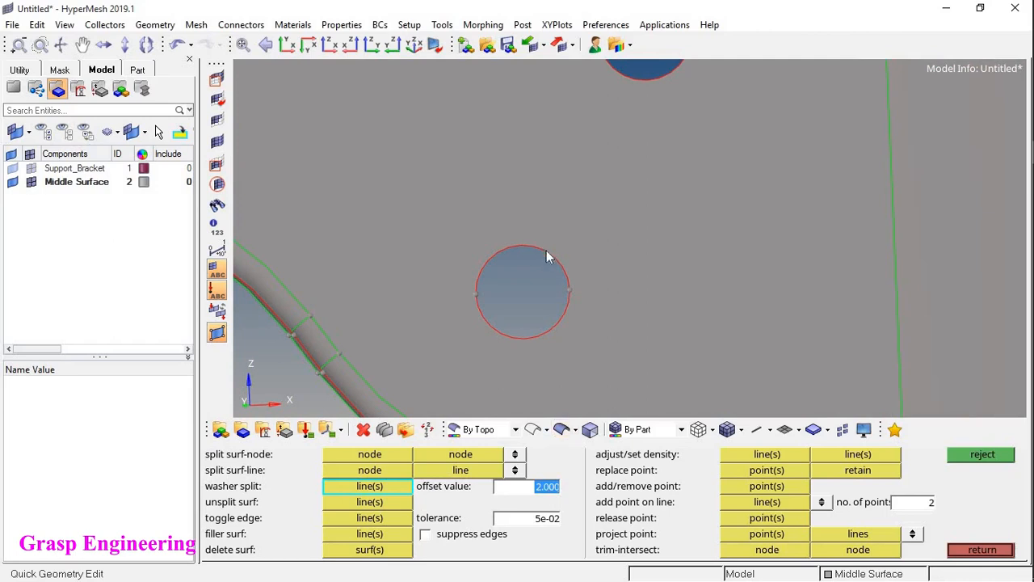
scroll(537, 340, "up", 2)
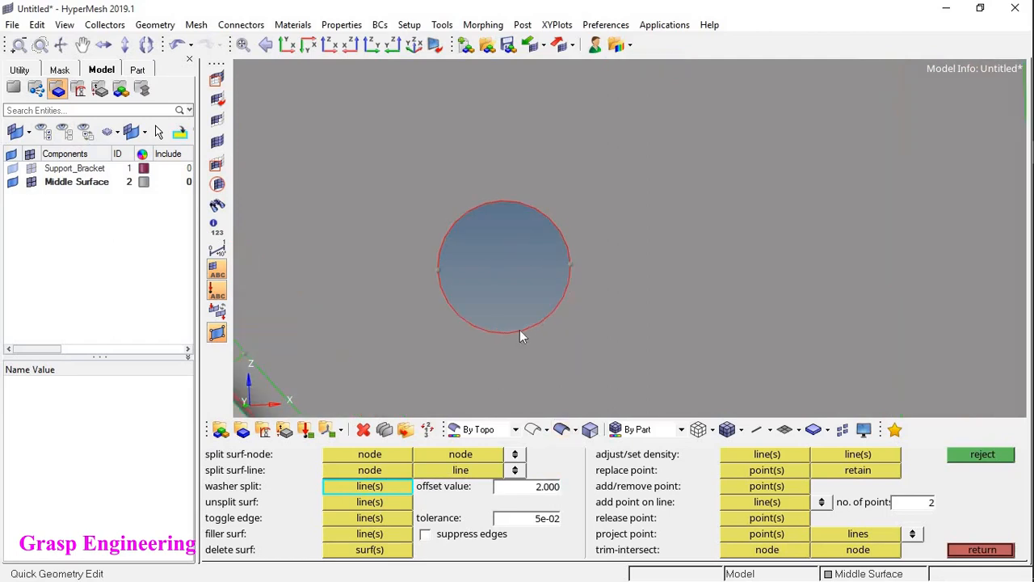
left_click(519, 331)
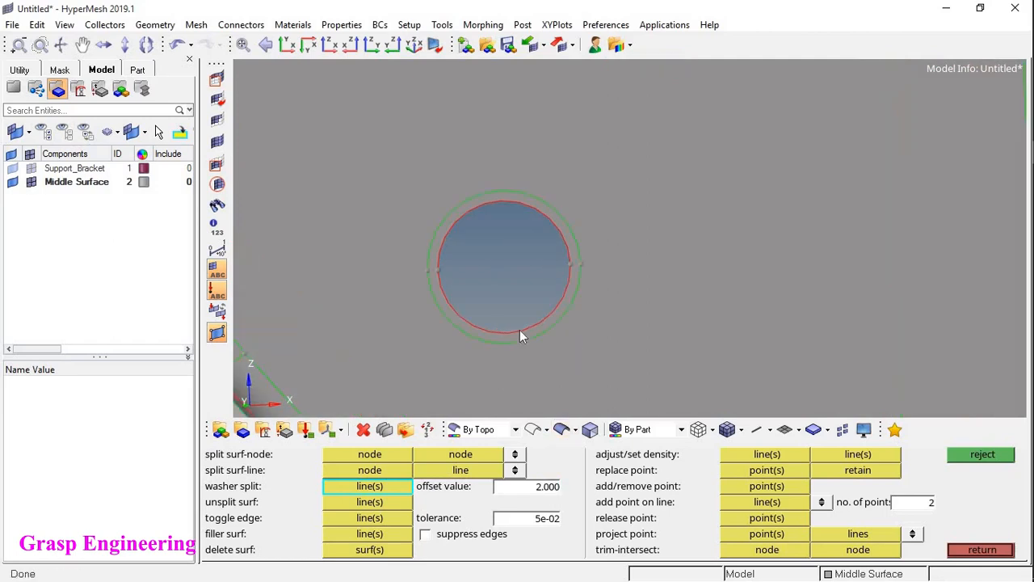
left_click(980, 454)
Set the washer split offset to 5 and create washers around all four holes in the side web
left_click(542, 490)
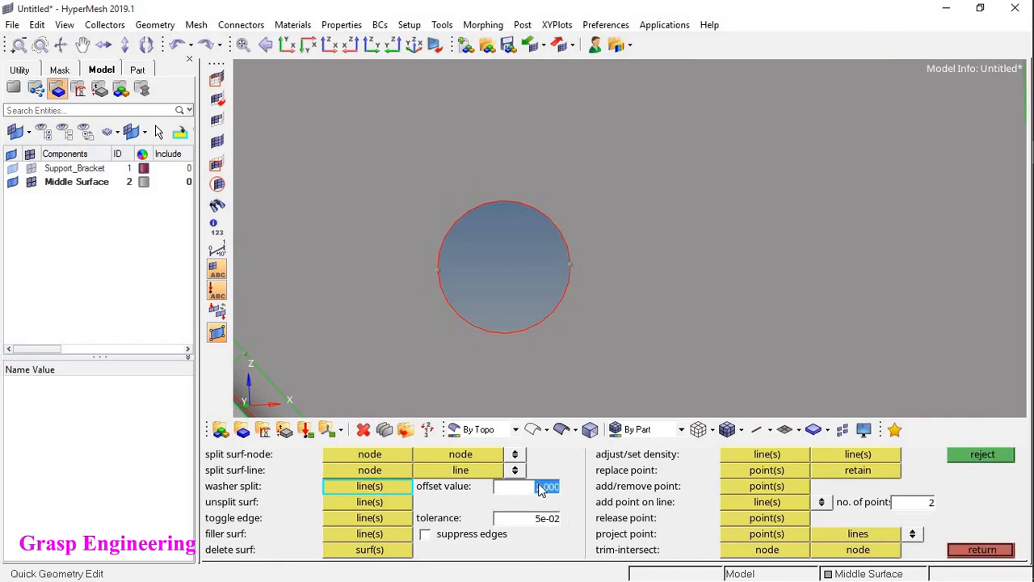
type("1.000")
left_click(524, 331)
scroll(512, 288, "down", 3)
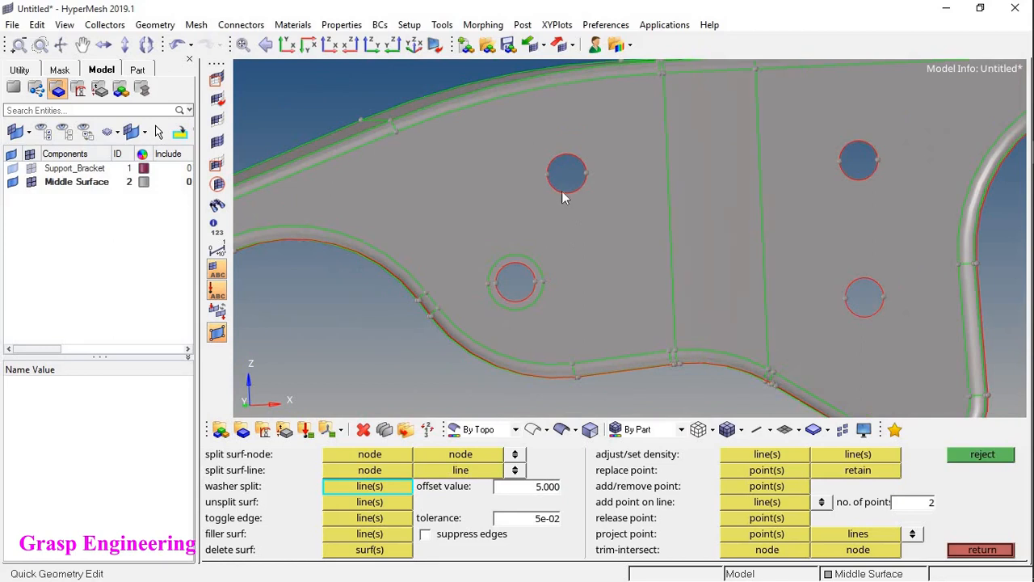
left_click(564, 193)
left_click(859, 180)
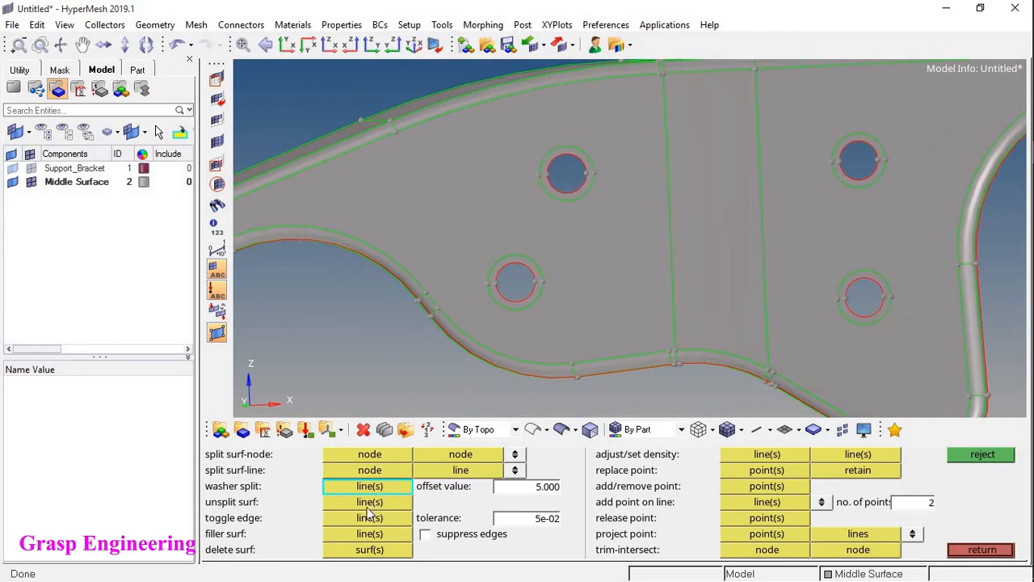
Split the side web at the tapered end, from the lower bend's end point to the upper bend's edge, by node and line
left_click_drag(549, 227, 632, 145, "ctrl")
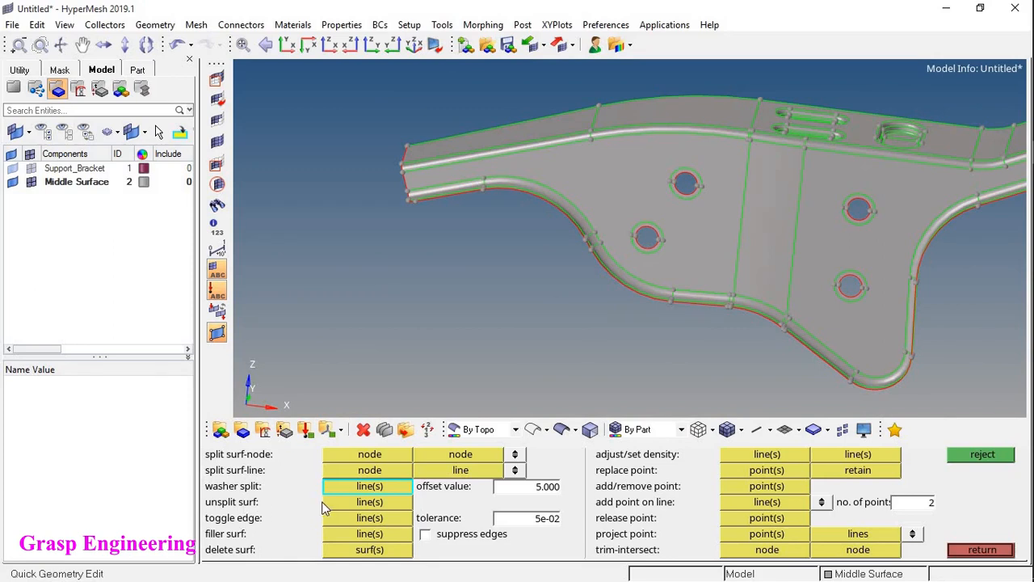
left_click_drag(673, 238, 638, 299, "ctrl")
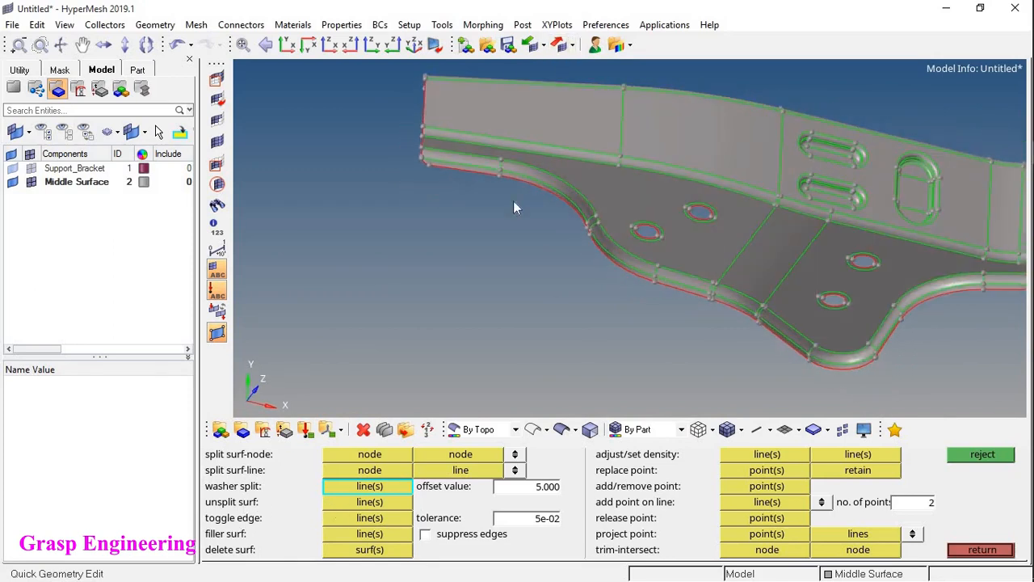
scroll(514, 205, "up", 3, "ctrl")
right_click_drag(516, 189, 526, 287, "ctrl")
left_click_drag(678, 155, 634, 118, "ctrl")
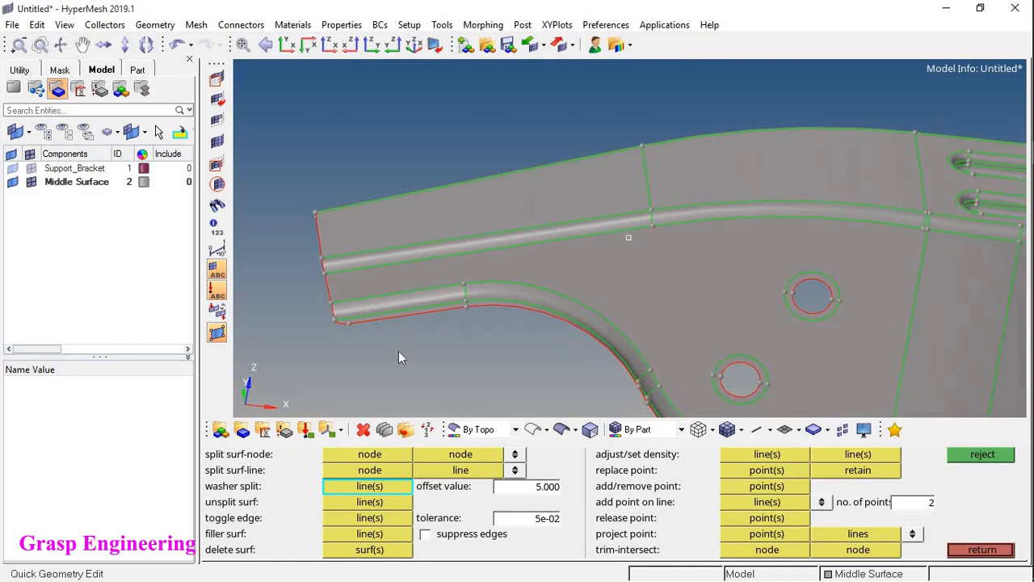
left_click(374, 468)
left_click(464, 285)
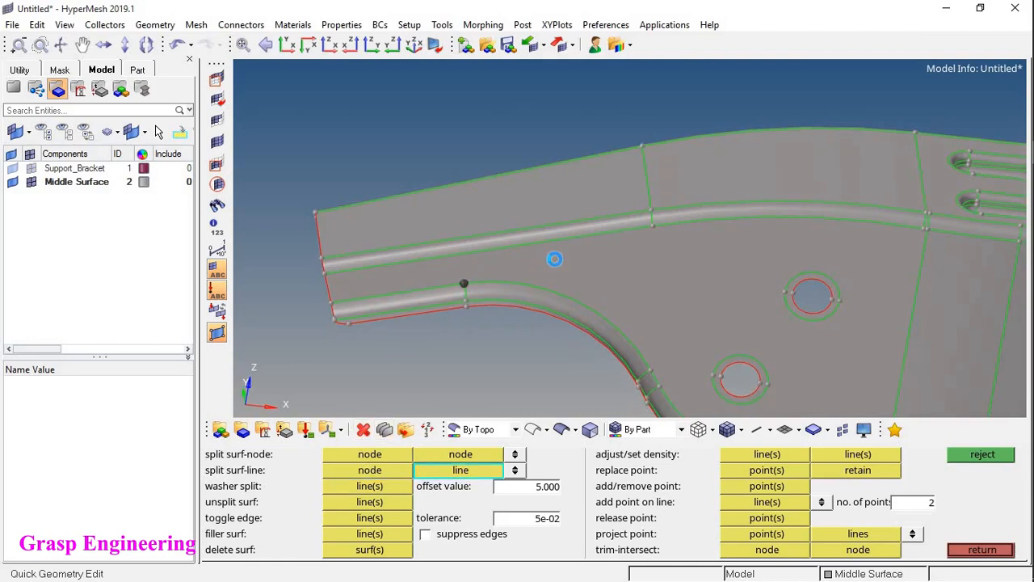
left_click(480, 249)
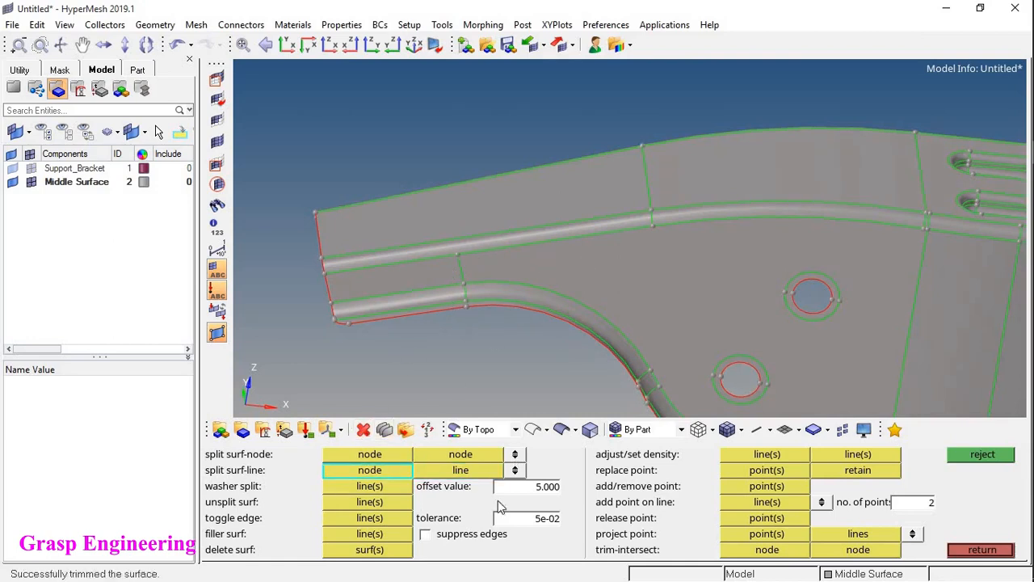
Try to unsplit the side web's split line between the two bends at the tapered end, then reject the removal
left_click(350, 503)
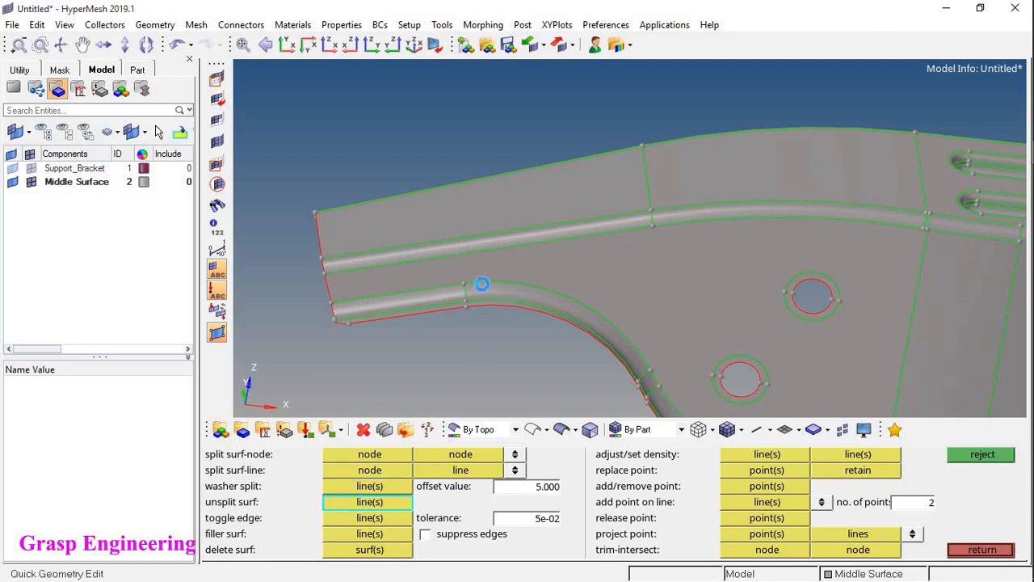
scroll(484, 284, "up", 6)
scroll(457, 277, "down", 2)
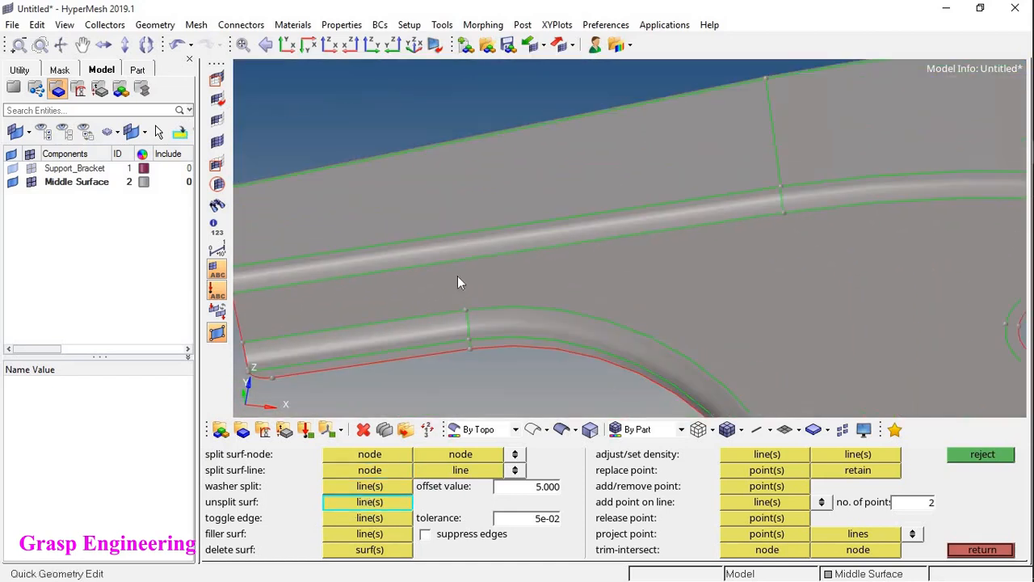
left_click(978, 456)
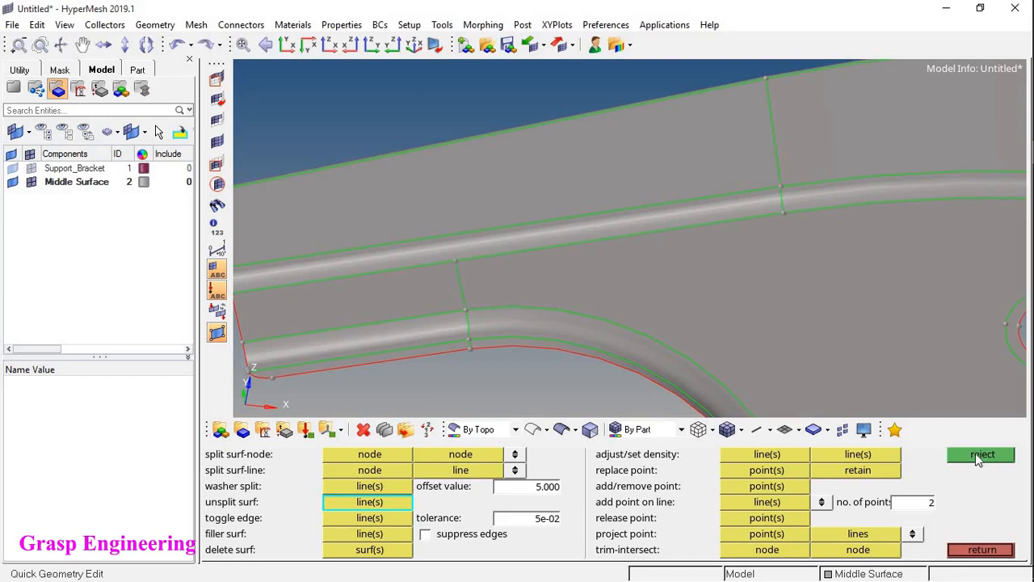
Try to suppress the side web's split line at the tapered end with toggle edge and inspect it up close
left_click(361, 518)
left_click(466, 310)
scroll(480, 285, "up", 5)
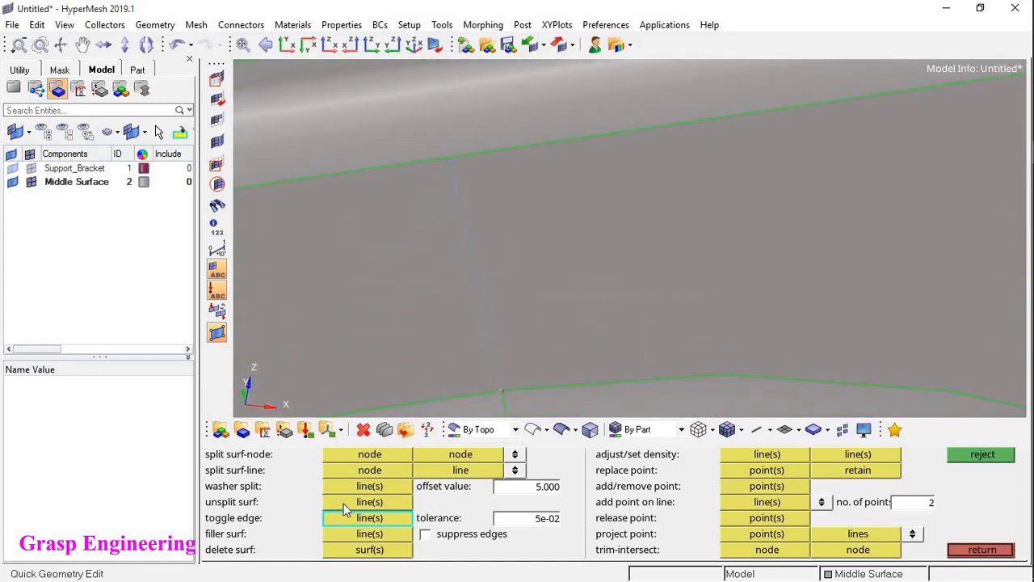
scroll(485, 266, "down", 3)
scroll(485, 266, "down", 2, "ctrl")
left_click_drag(484, 266, 535, 274, "ctrl")
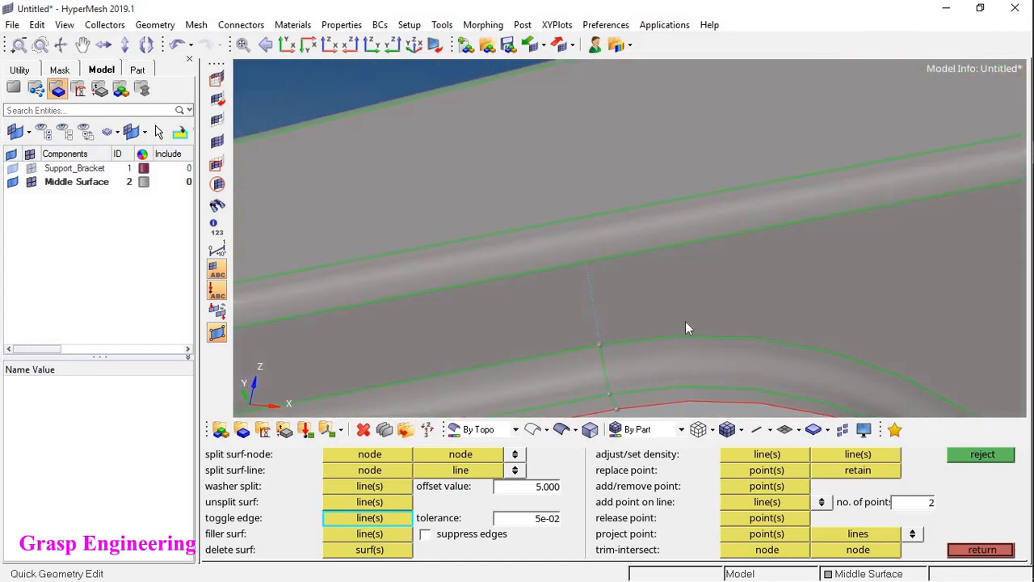
scroll(685, 321, "up", 3, "ctrl")
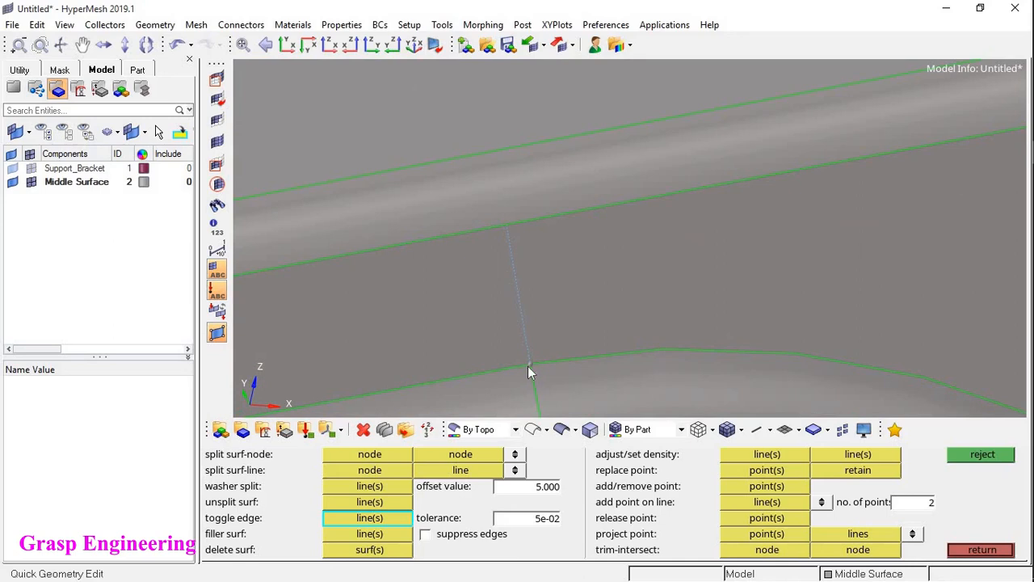
scroll(530, 361, "down", 3)
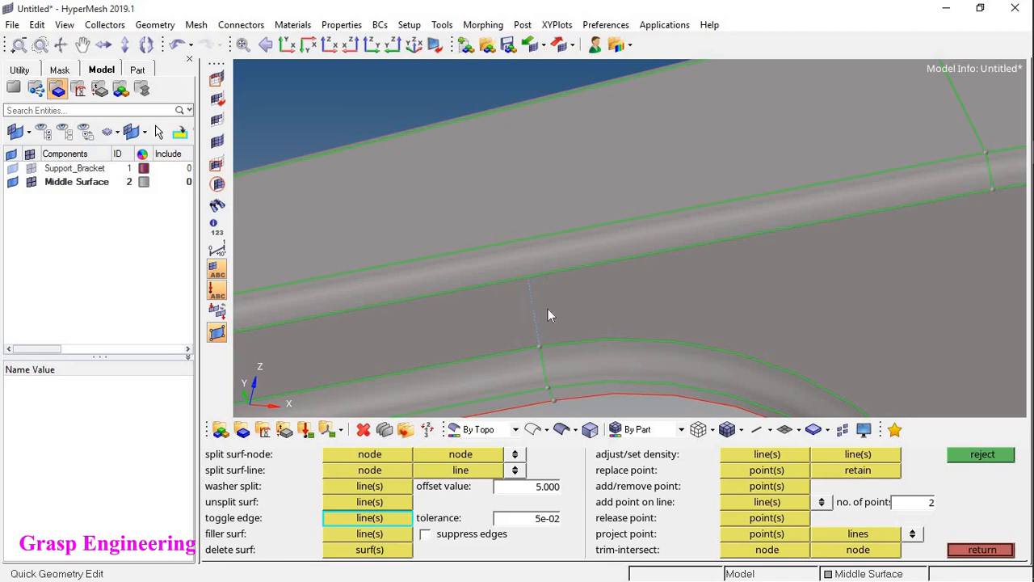
scroll(563, 330, "up", 4)
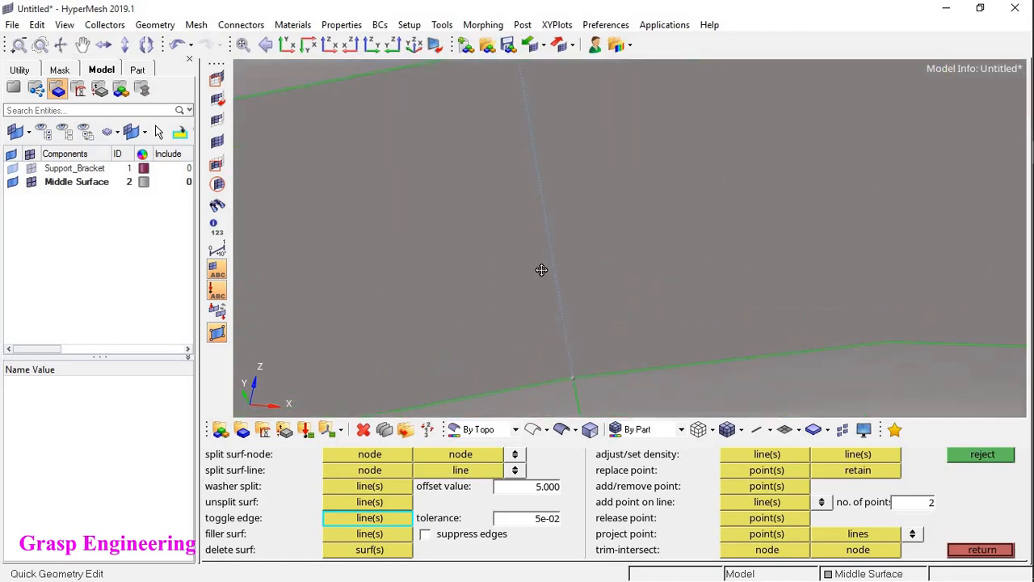
scroll(535, 291, "down", 3)
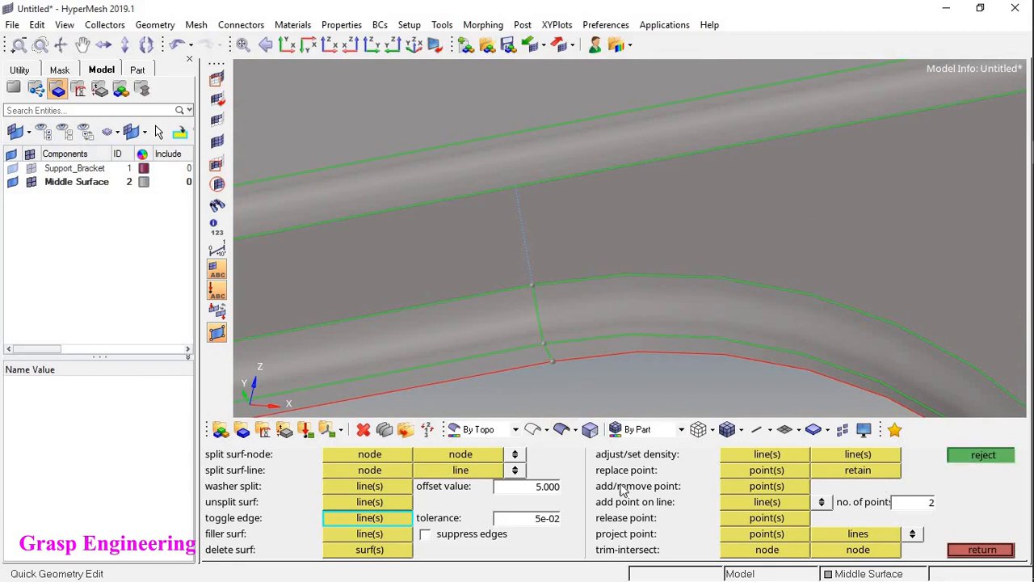
Unsplit the side web along the split line between the lower and upper bends at the tapered end
left_click(389, 503)
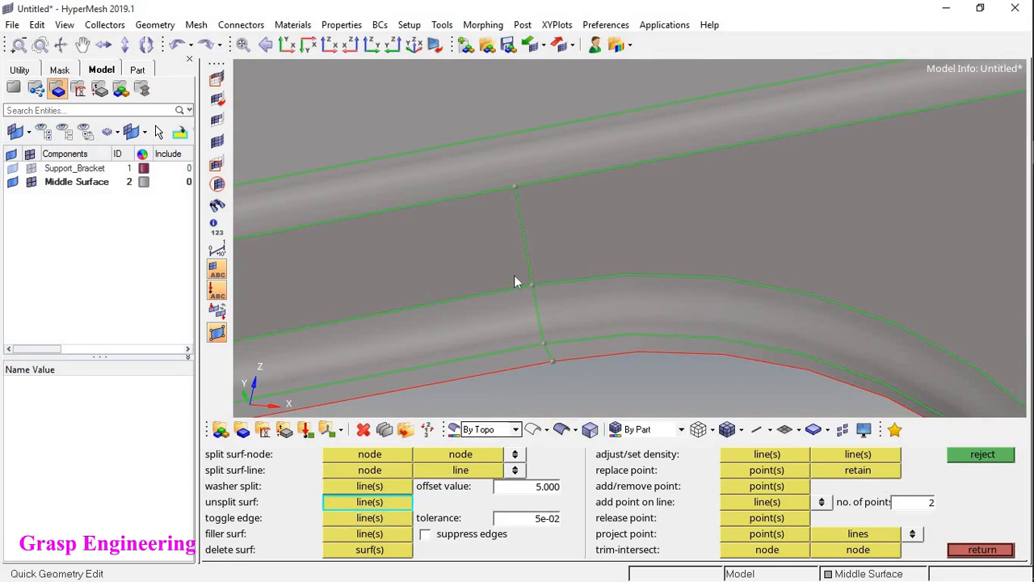
left_click(527, 255)
scroll(528, 236, "down", 5)
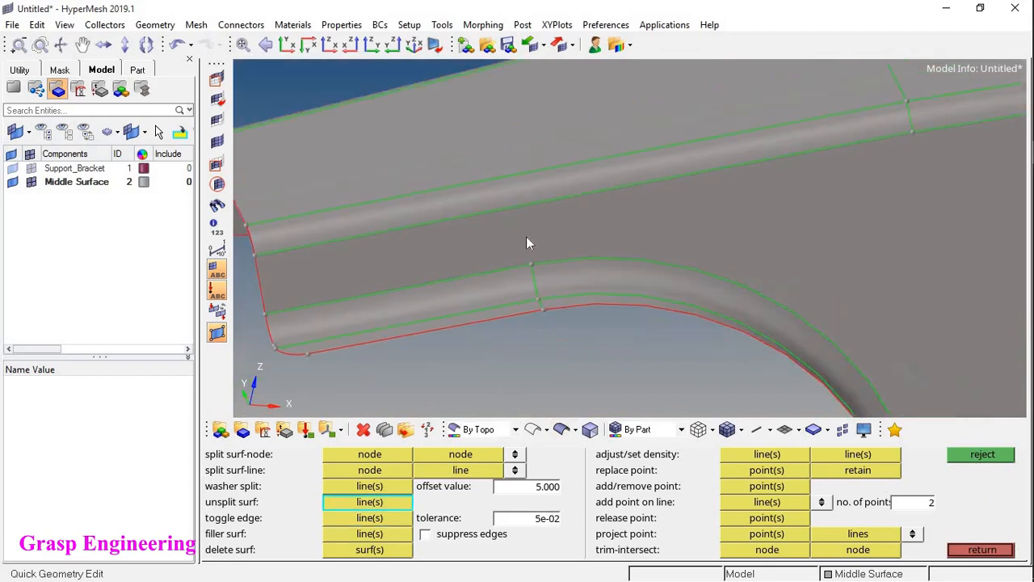
left_click_drag(502, 267, 572, 265, "ctrl")
scroll(681, 265, "up", 4)
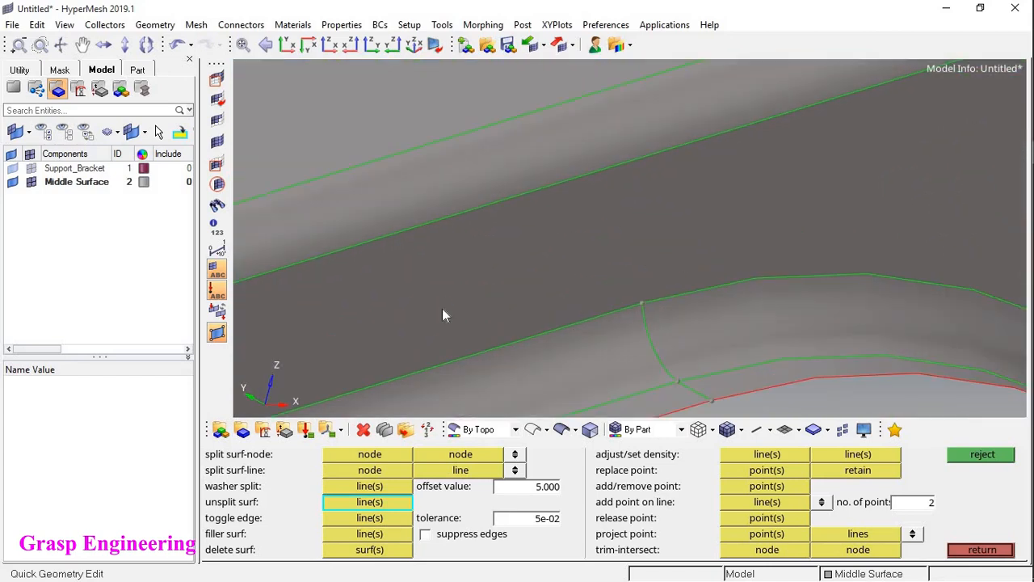
scroll(442, 308, "down", 3)
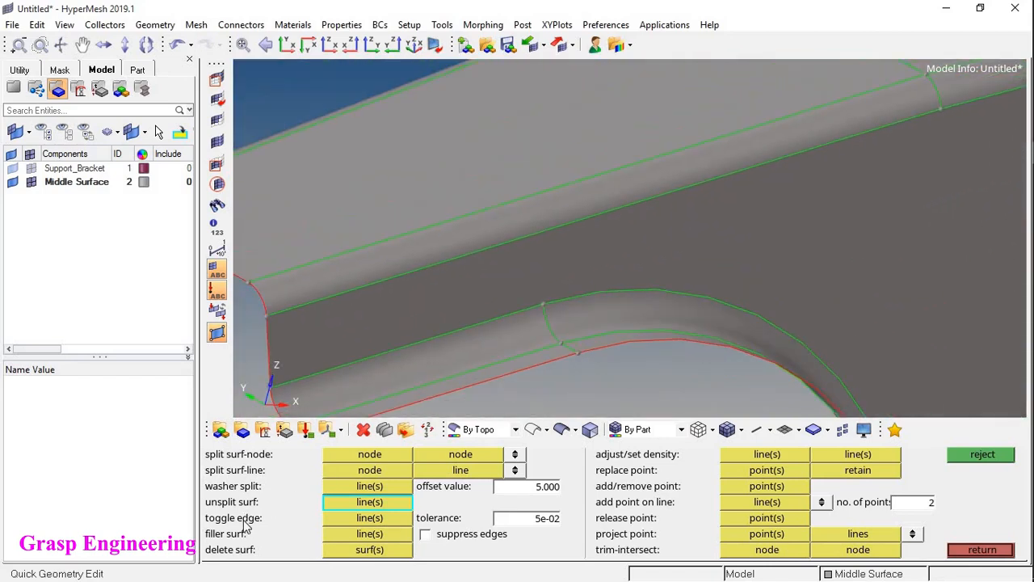
Try to suppress the two transverse lines across the top flange between the tapered end and the slots with toggle edge
left_click(360, 523)
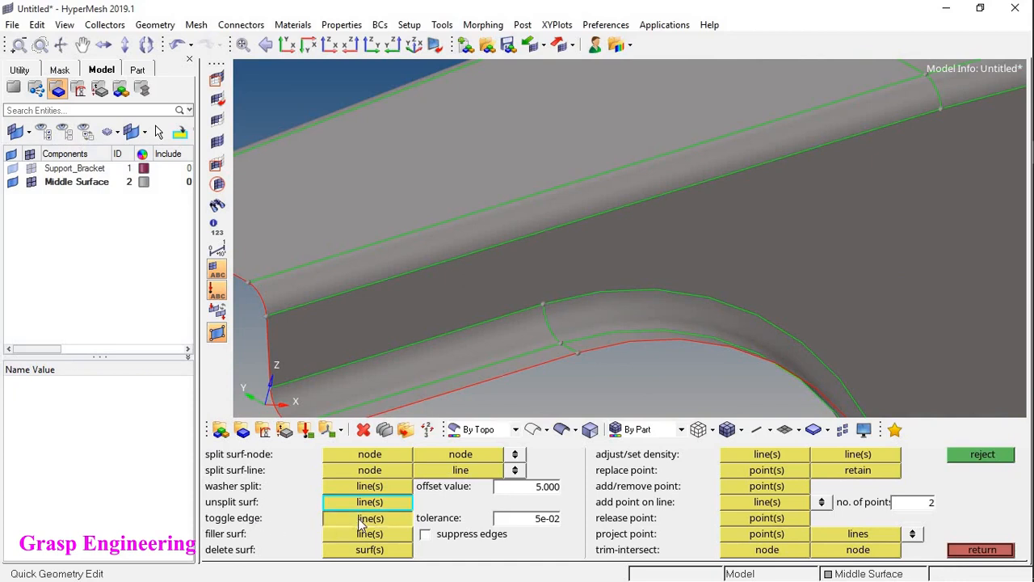
left_click_drag(701, 262, 683, 237, "ctrl")
left_click_drag(632, 260, 802, 241, "ctrl")
left_click(613, 287)
scroll(562, 264, "down", 5)
left_click(788, 238)
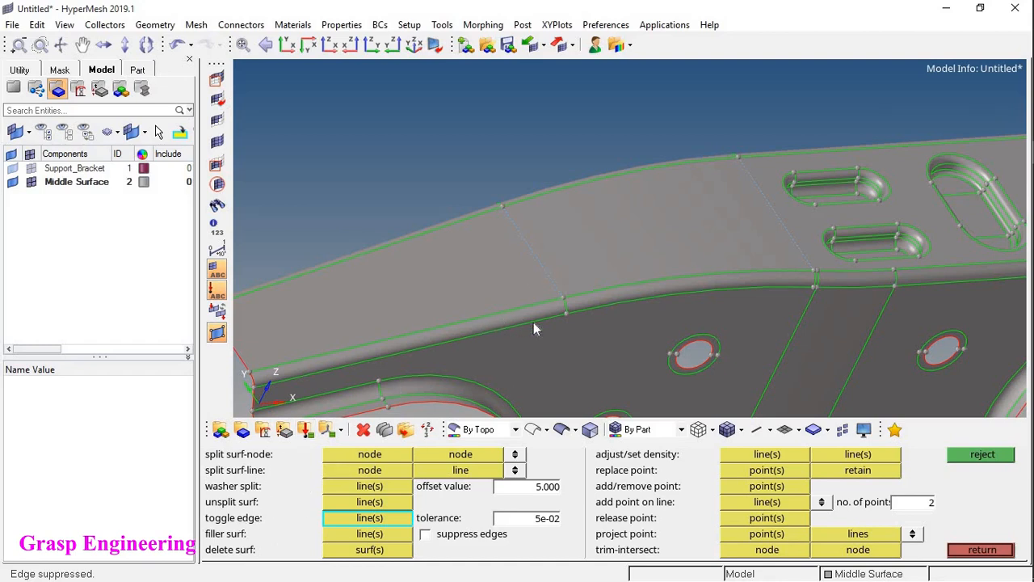
scroll(554, 286, "up", 2)
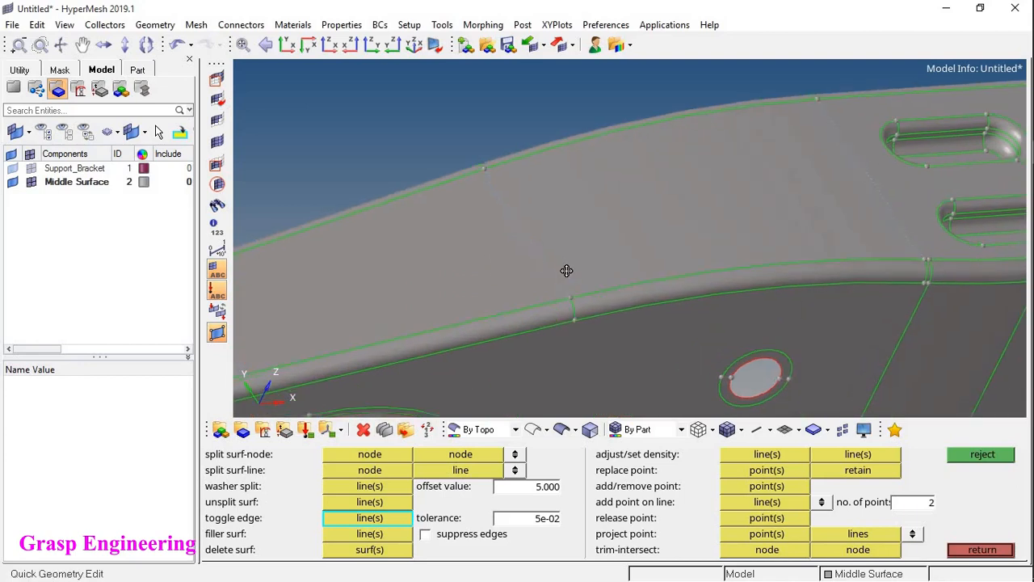
right_click_drag(567, 270, 575, 262, "ctrl")
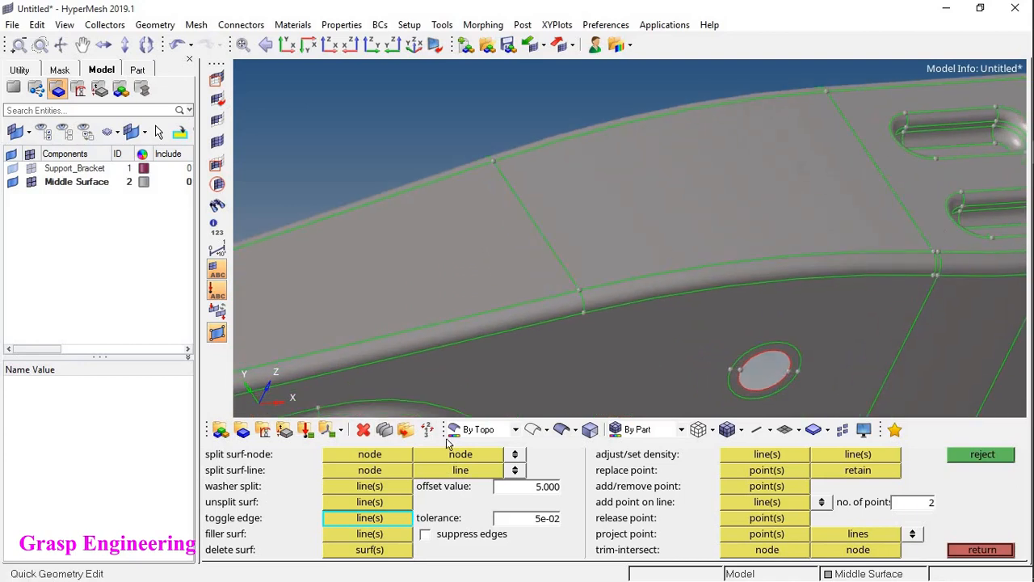
Examine the two transverse lines across the top flange and where they meet the upper bend
left_click(364, 502)
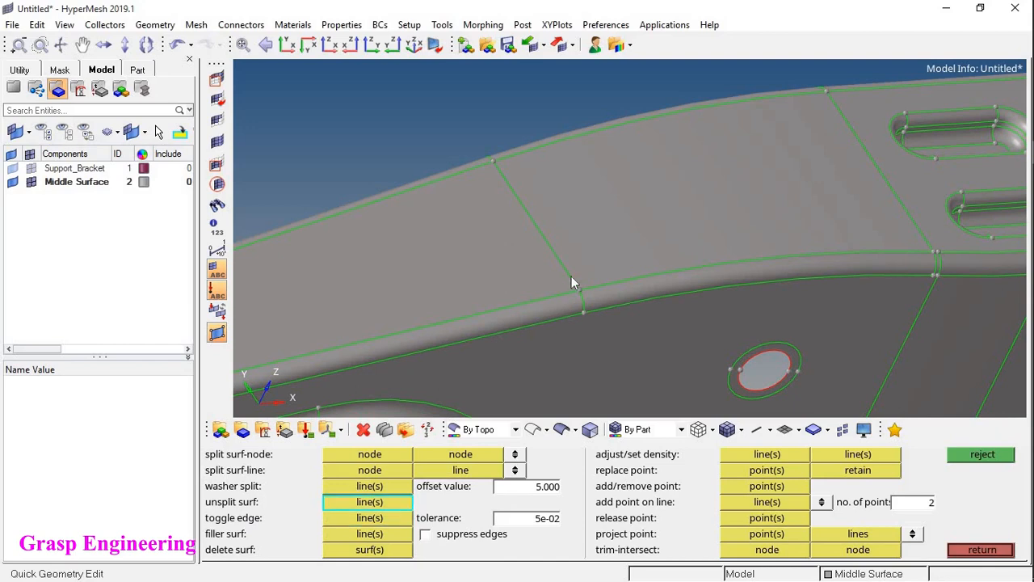
scroll(564, 269, "up", 5)
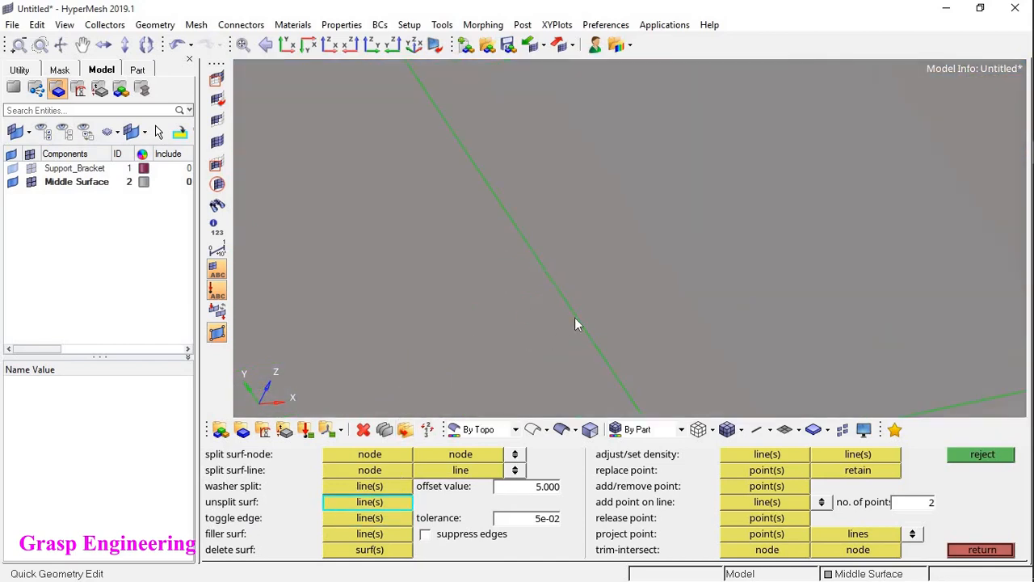
scroll(457, 316, "down", 5)
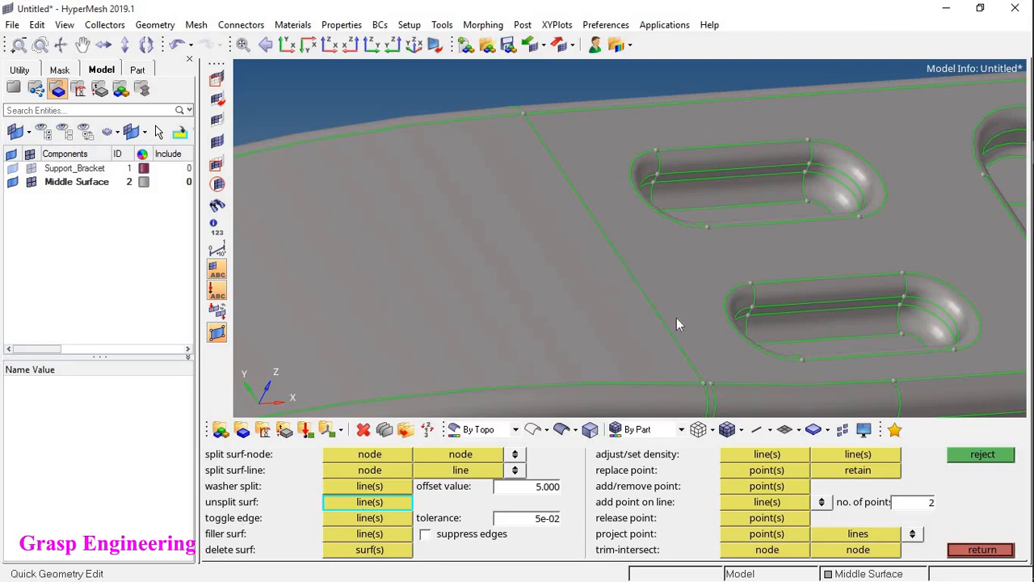
left_click_drag(677, 317, 776, 235, "ctrl")
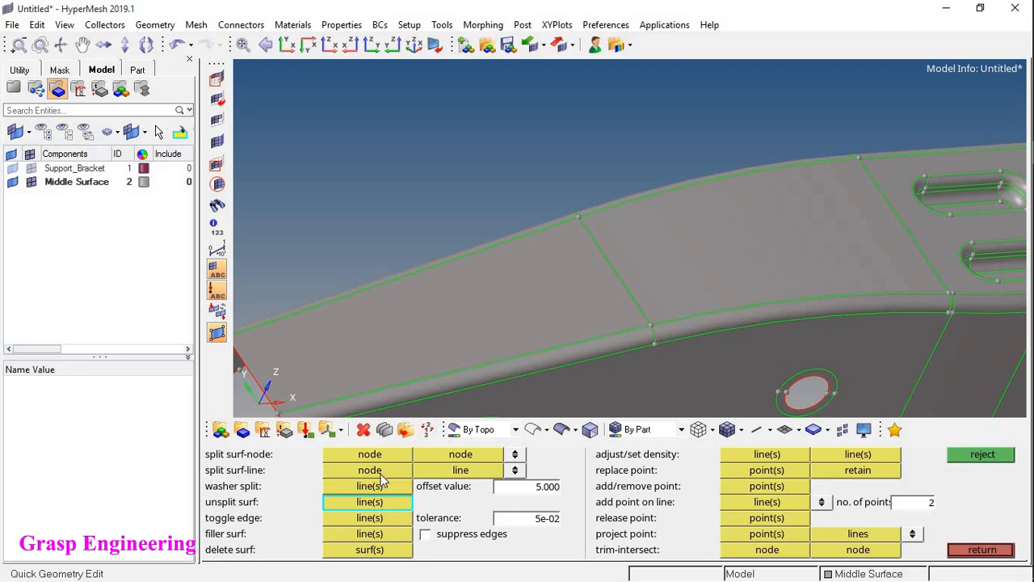
mouse_move(654, 269)
left_mouse_down("ctrl")
mouse_move(643, 274)
mouse_move(648, 305)
mouse_move(541, 253)
left_mouse_up("ctrl")
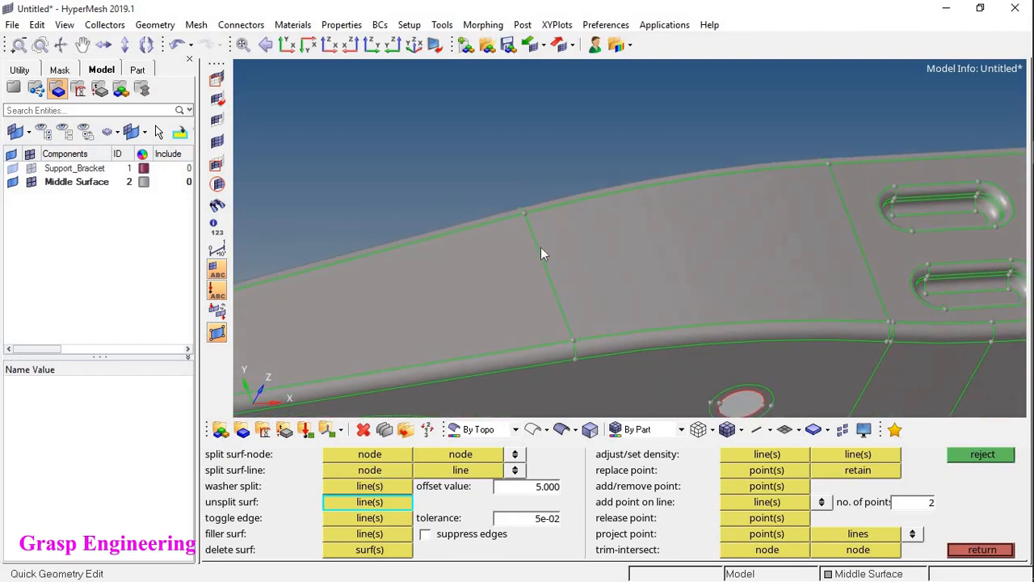
mouse_move(660, 321)
left_mouse_down("ctrl")
mouse_move(621, 251)
mouse_move(677, 244)
left_mouse_up("ctrl")
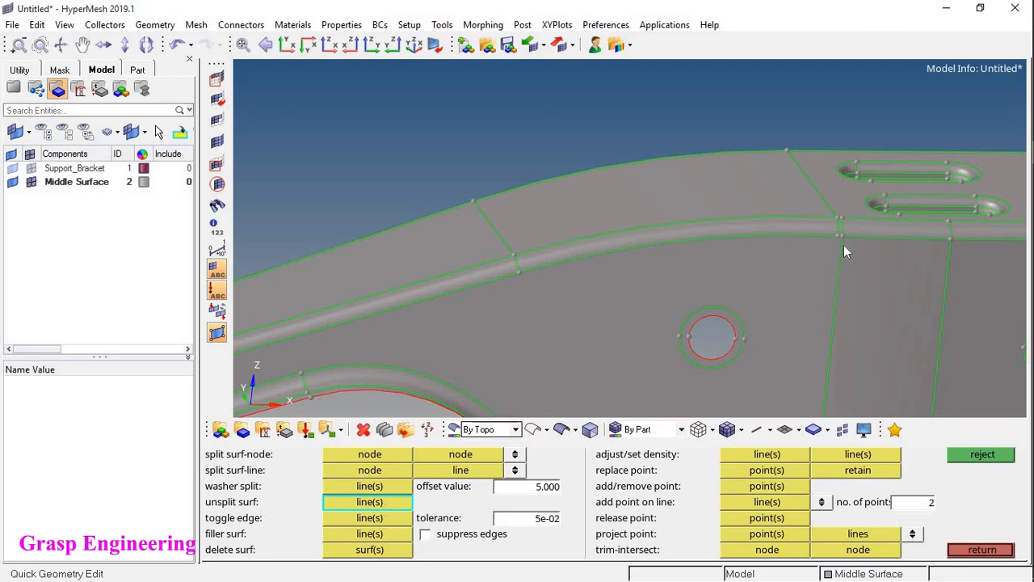
Suppress the line nearer the slots of the two closely spaced lines across the upper bend, using toggle edge
scroll(844, 245, "up", 6)
left_click_drag(749, 271, 595, 289, "ctrl")
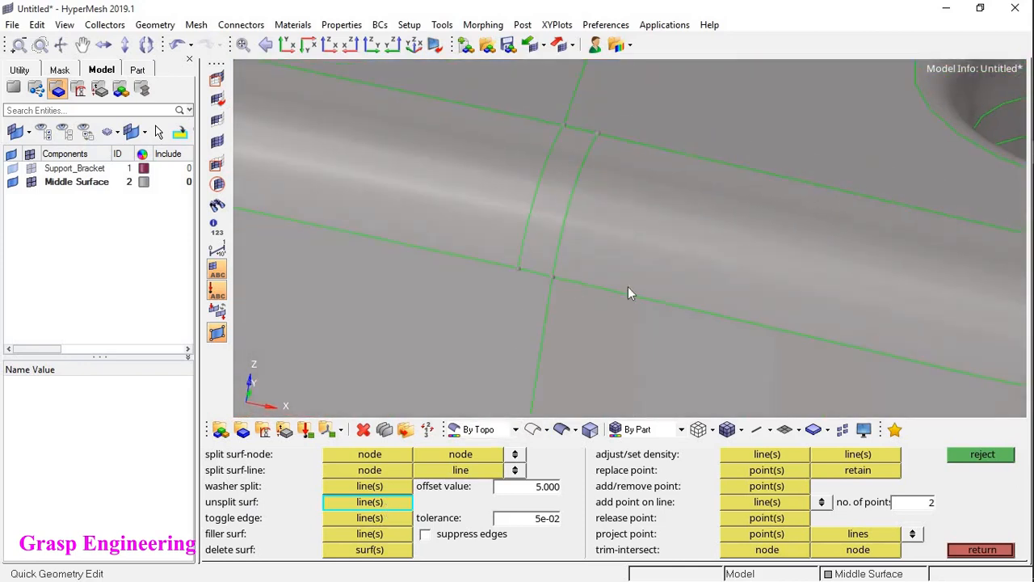
mouse_move(639, 346)
left_mouse_down("ctrl")
mouse_move(670, 351)
mouse_move(589, 223)
left_mouse_up("ctrl")
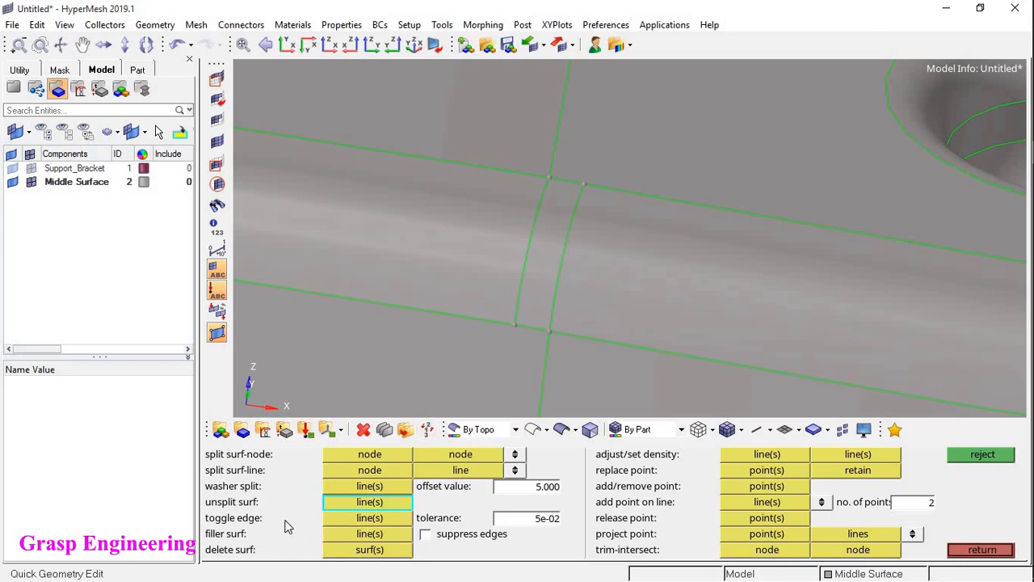
left_click(351, 518)
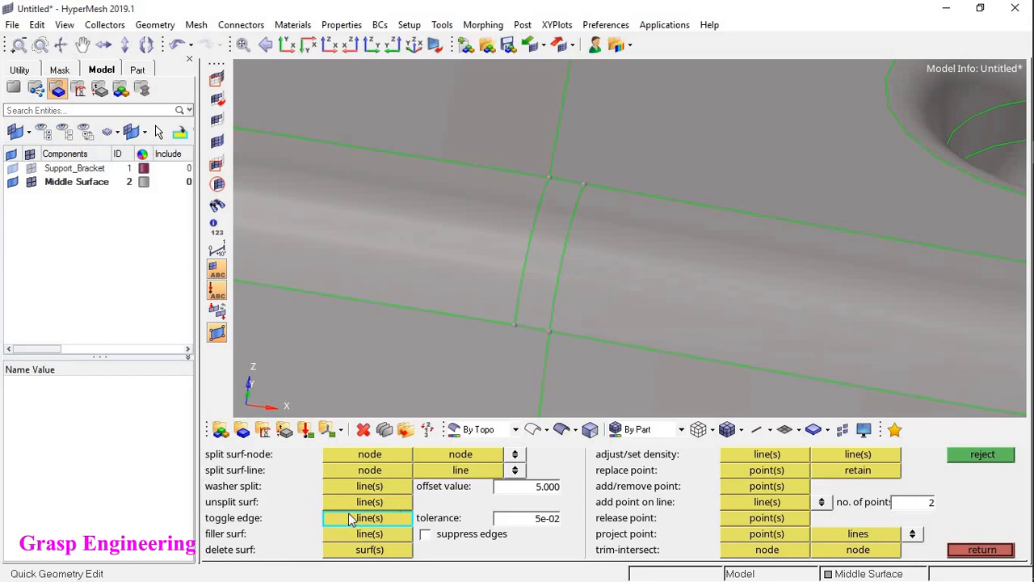
left_click(556, 300)
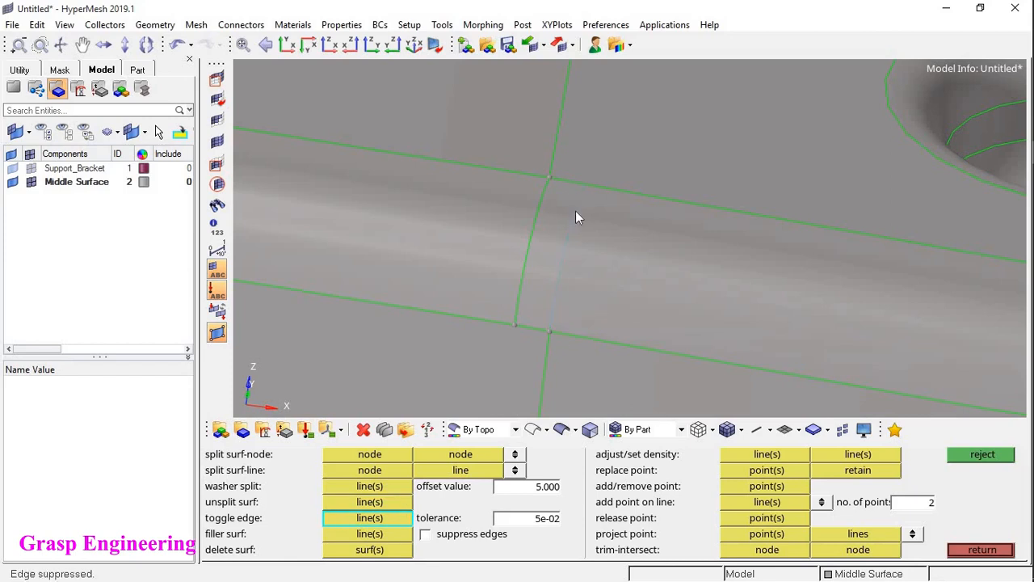
left_click(535, 521)
scroll(596, 225, "down", 13, "ctrl")
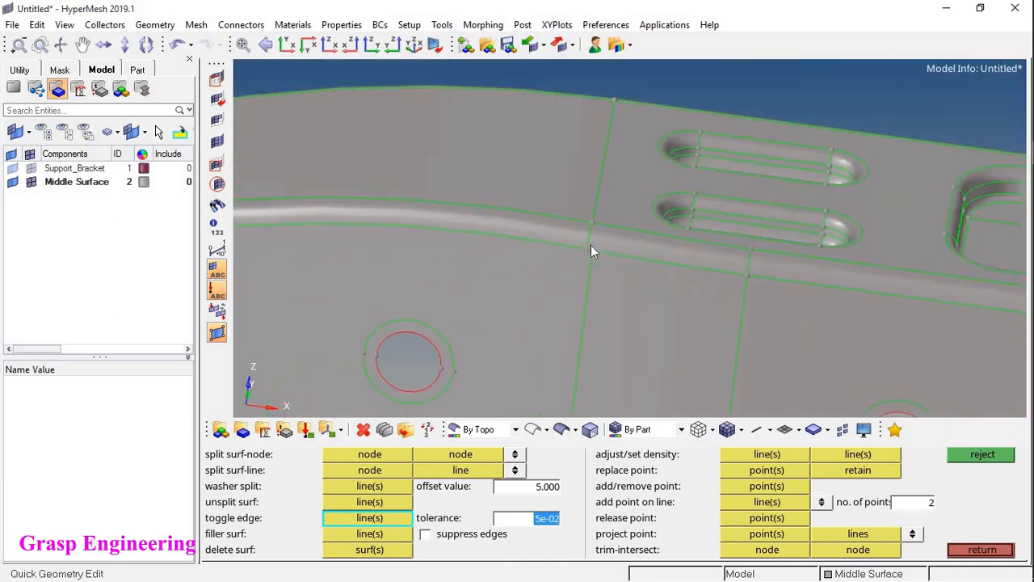
Replace the side web split line's upper end point, retaining the adjacent lower end point of the line crossing the upper bend
mouse_move(639, 278)
right_mouse_down("ctrl")
mouse_move(658, 201)
mouse_move(656, 139)
mouse_move(535, 282)
right_mouse_up("ctrl")
scroll(603, 138, "up", 1, "ctrl")
scroll(603, 138, "up", 3, "ctrl")
left_click_drag(629, 238, 584, 277, "ctrl")
scroll(601, 249, "up", 6, "ctrl")
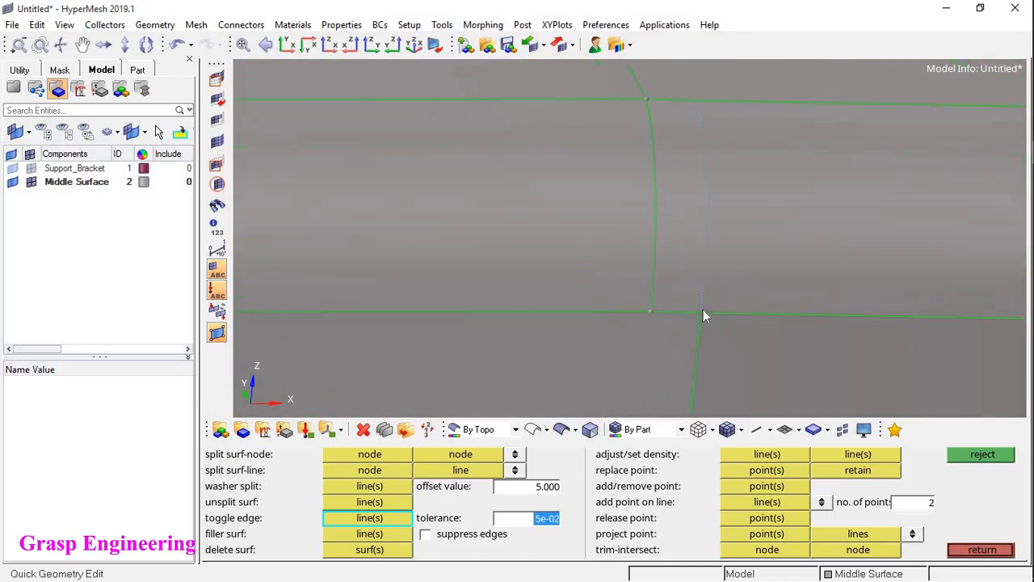
right_click_drag(696, 316, 675, 273, "ctrl")
scroll(650, 275, "up", 3, "ctrl")
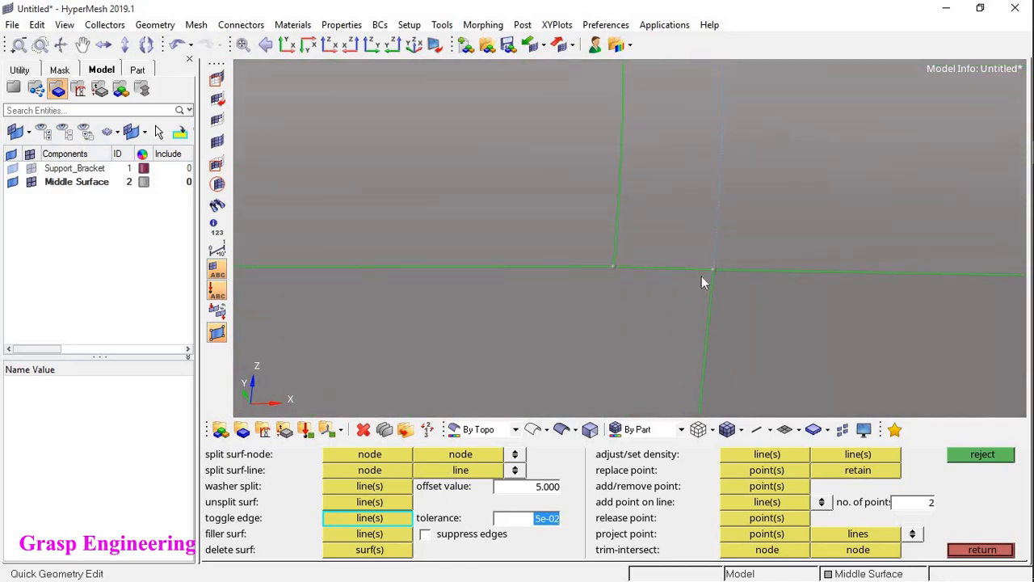
left_click_drag(558, 287, 880, 475, "ctrl")
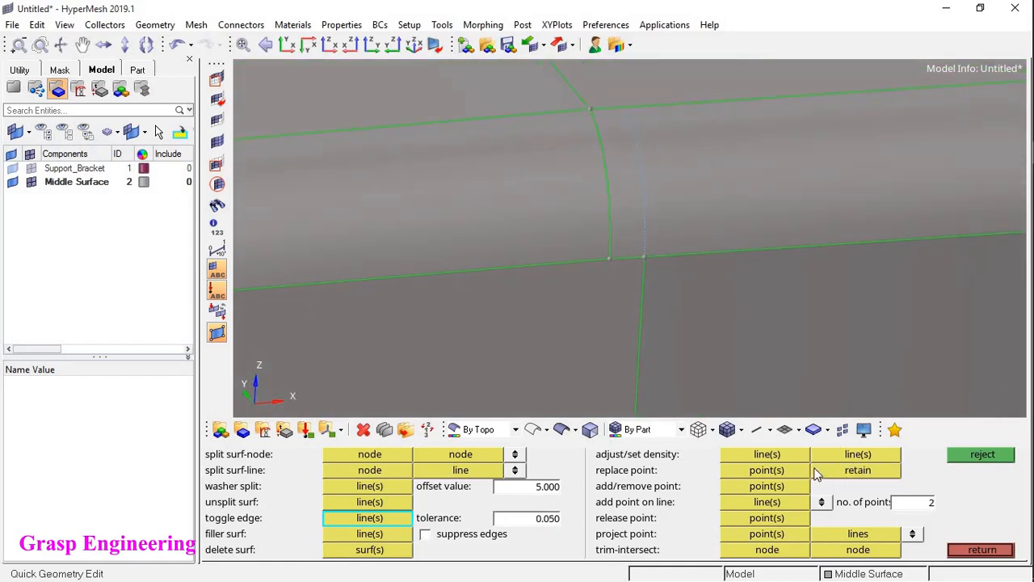
left_click(766, 470)
left_click(644, 257)
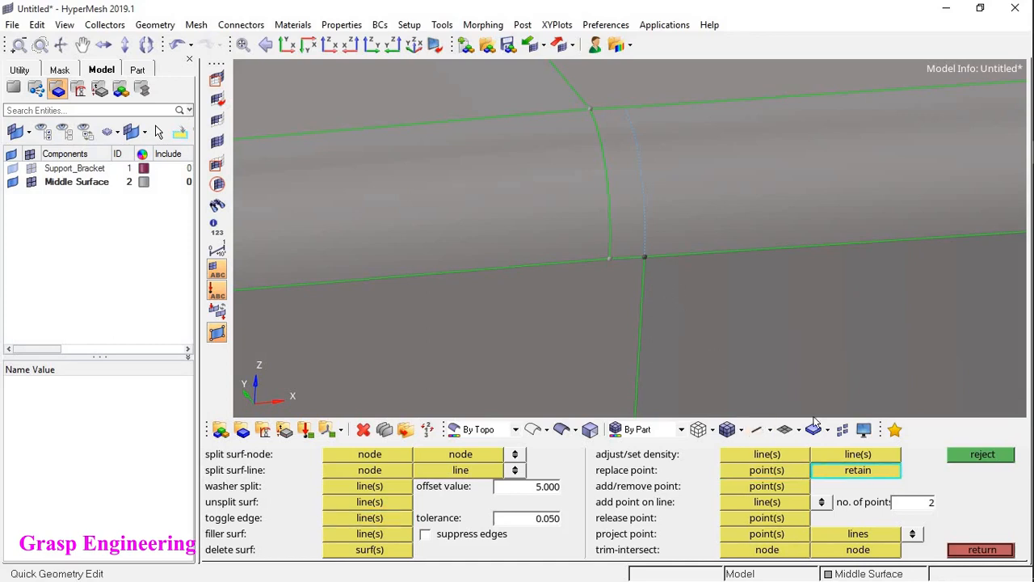
left_click(611, 257)
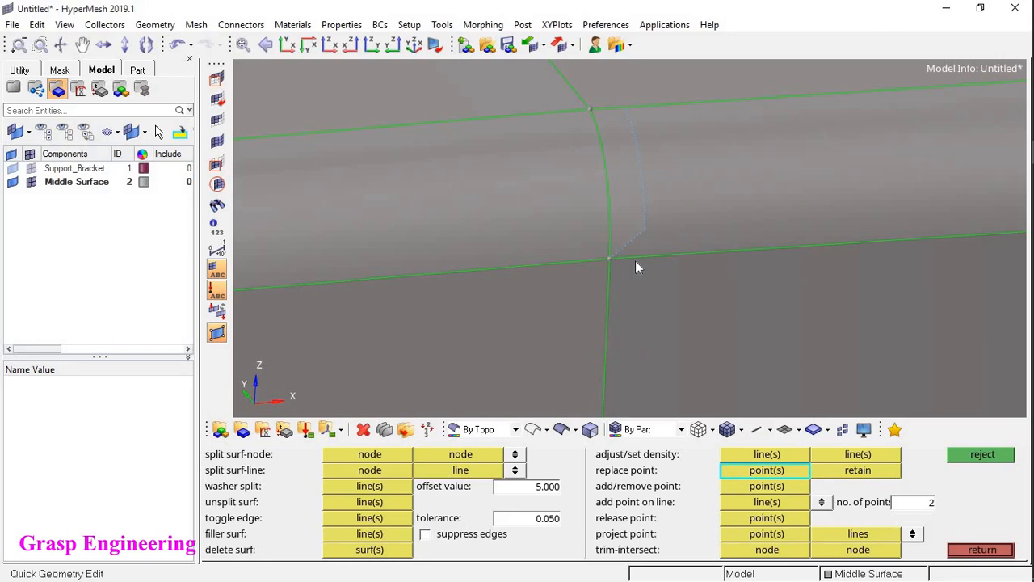
scroll(644, 230, "up", 3)
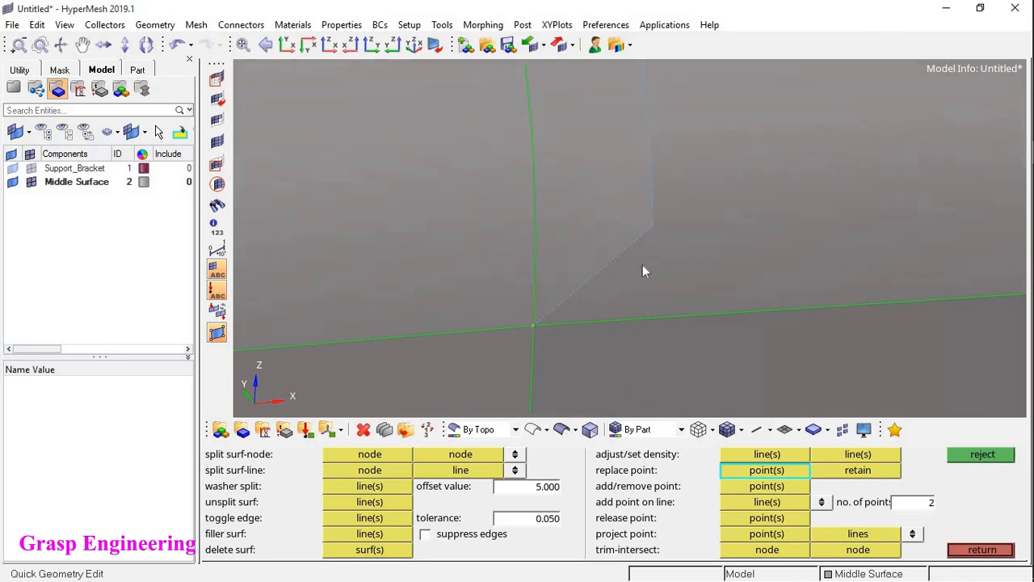
scroll(646, 291, "down", 4)
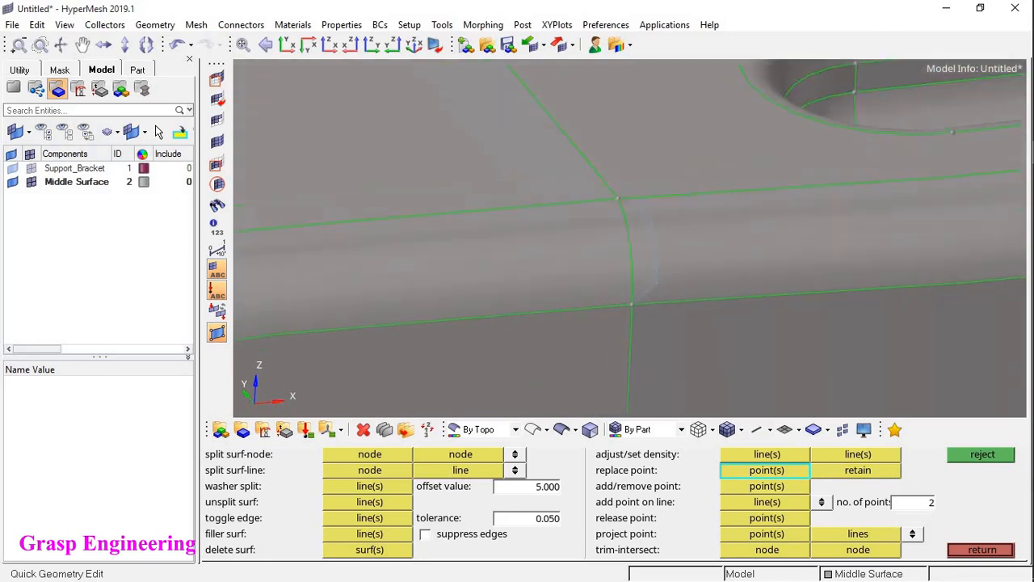
Undo the last point replacement at the upper end of the side web split line
left_click(965, 455)
scroll(763, 270, "down", 5)
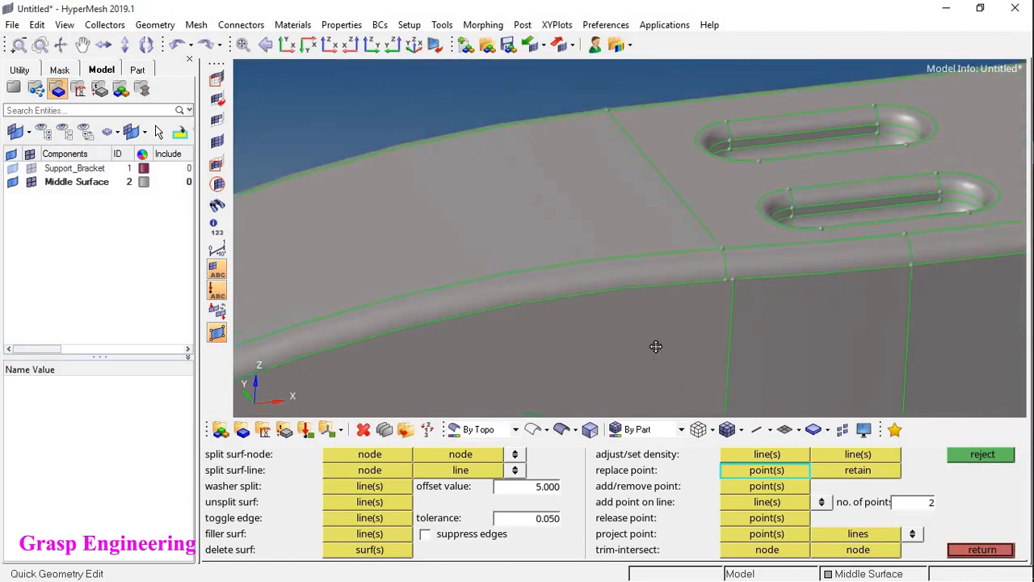
right_click_drag(655, 346, 705, 292, "ctrl")
scroll(704, 293, "up", 4)
scroll(600, 236, "down", 5)
scroll(666, 228, "up", 3)
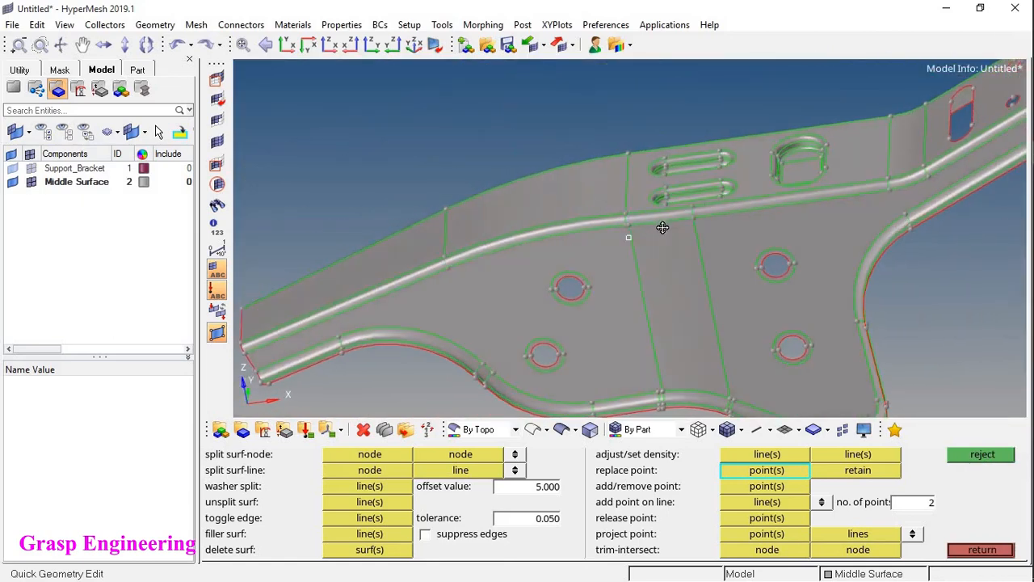
Try to redraw the side web split line: suppress it, then split by nodes from its lower point to the upper bend line's lower end
left_click(359, 518)
left_click(661, 262)
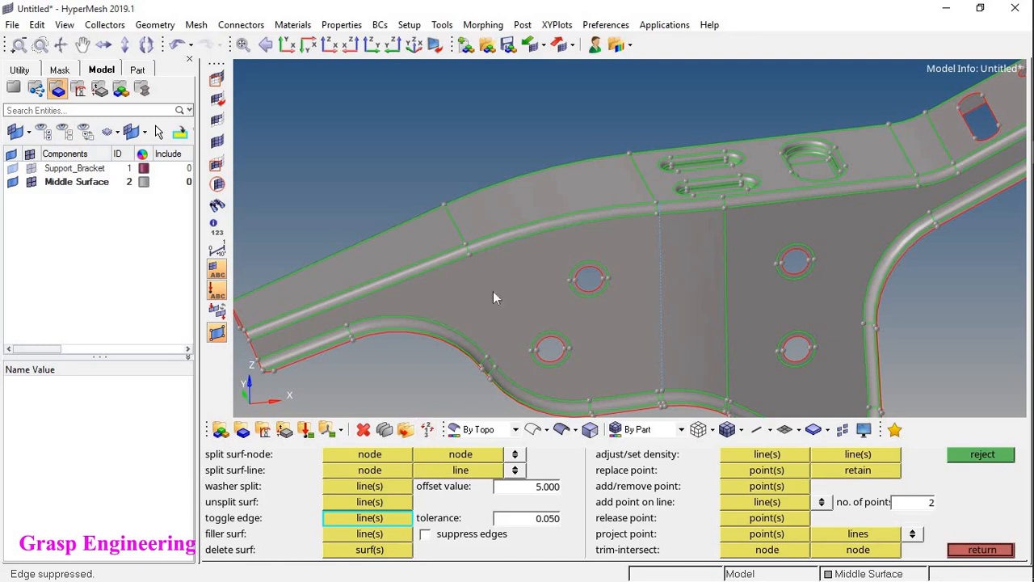
left_click(391, 459)
scroll(640, 379, "up", 5)
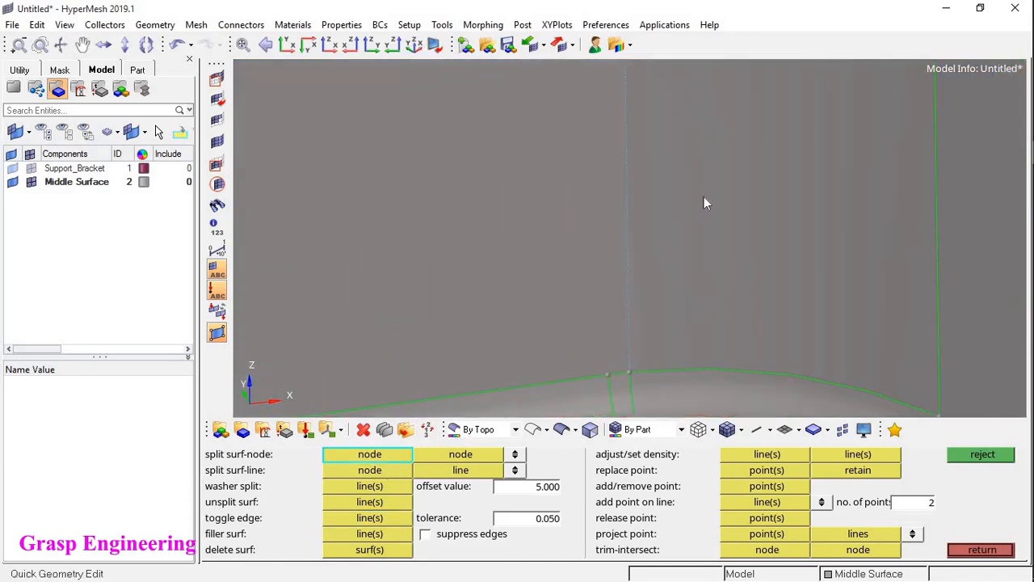
left_click(629, 371)
right_click_drag(662, 81, 656, 396, "ctrl")
right_click_drag(620, 81, 613, 270, "ctrl")
scroll(613, 270, "up", 4, "ctrl")
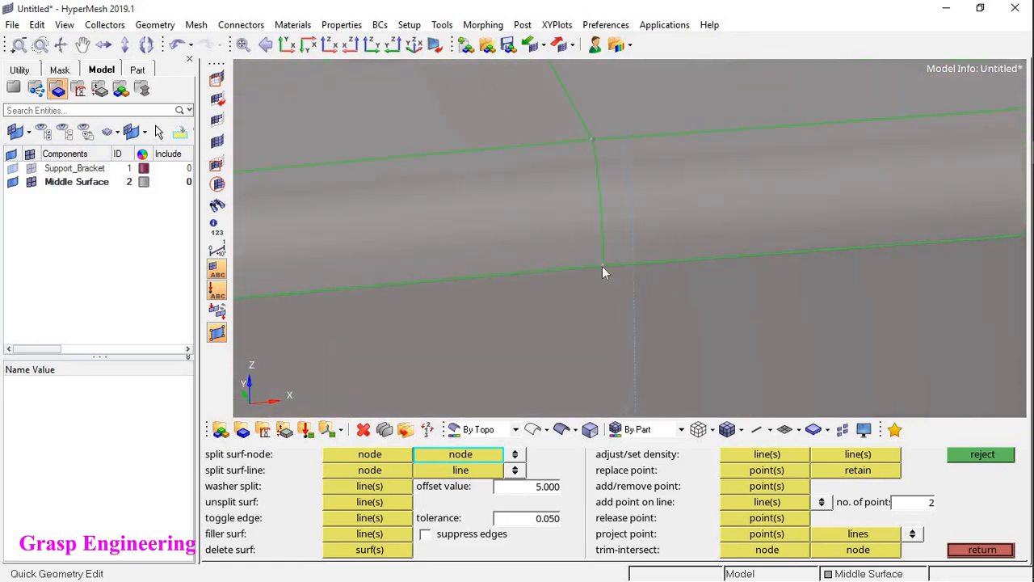
left_click(602, 266)
scroll(644, 224, "down", 5)
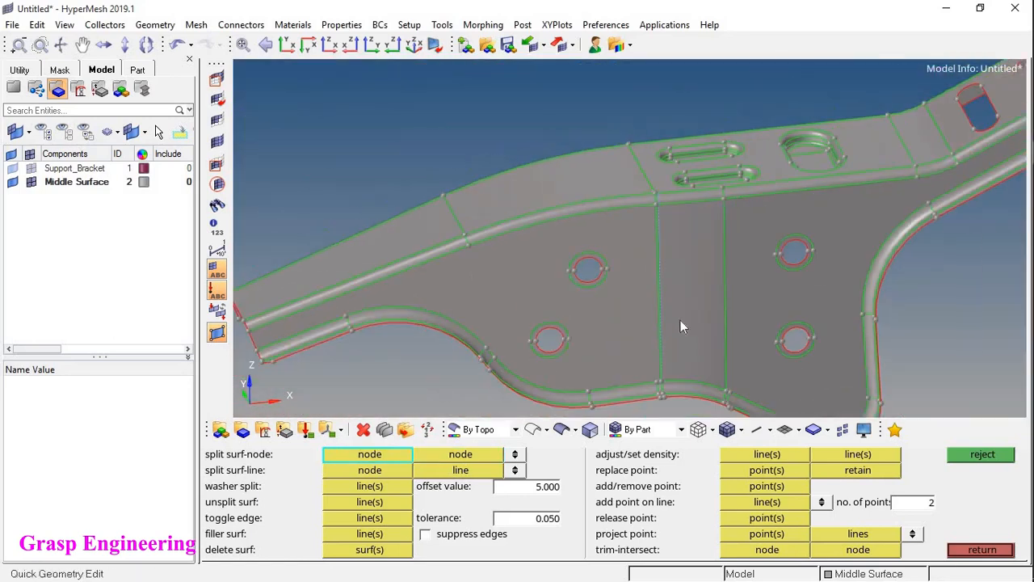
scroll(656, 187, "up", 4)
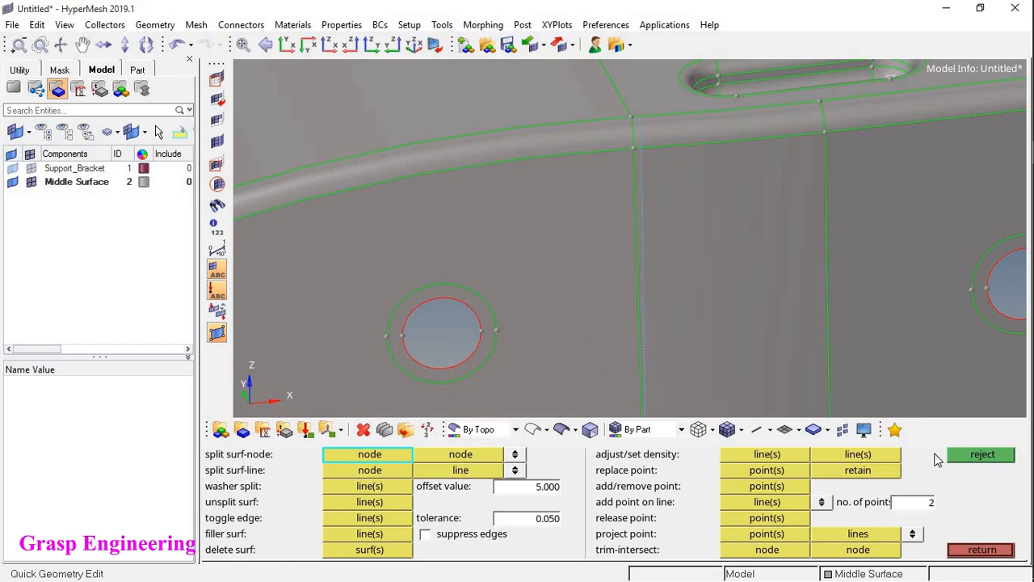
left_click(966, 457)
scroll(649, 151, "up", 5)
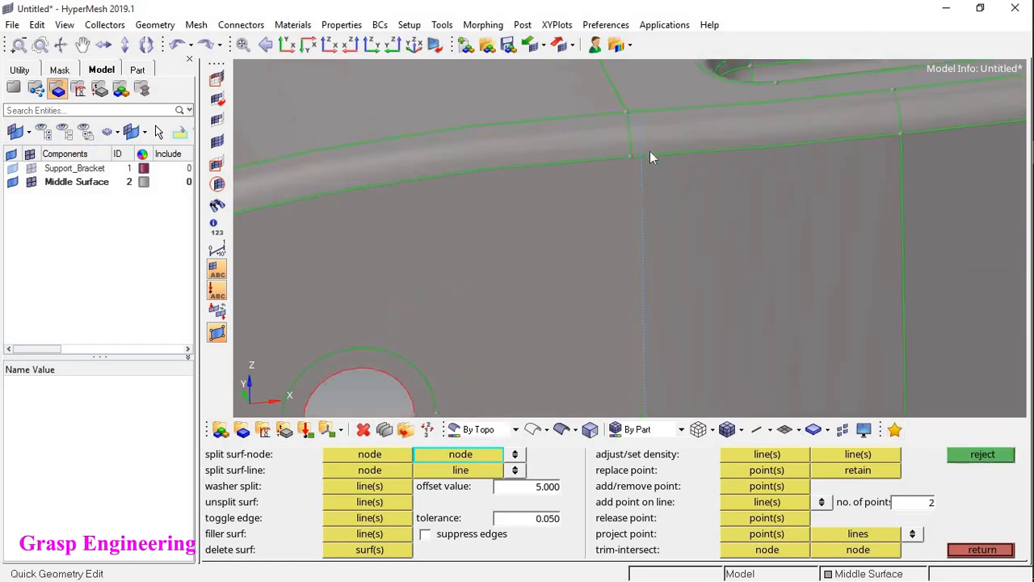
Restore the suppressed side web split line and the adjacent transverse line across the upper bend with toggle edge
left_click(340, 518)
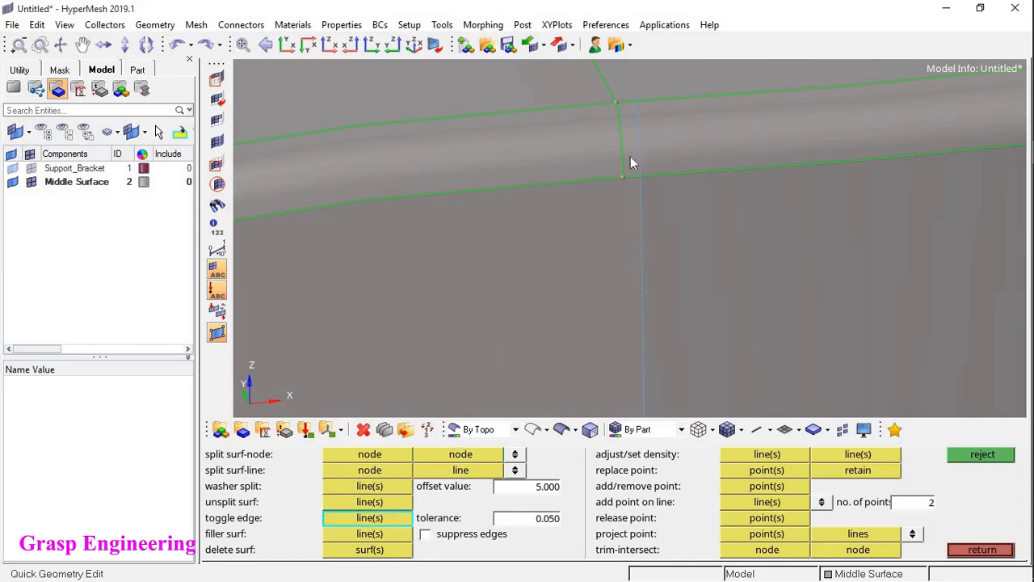
scroll(662, 198, "down", 7)
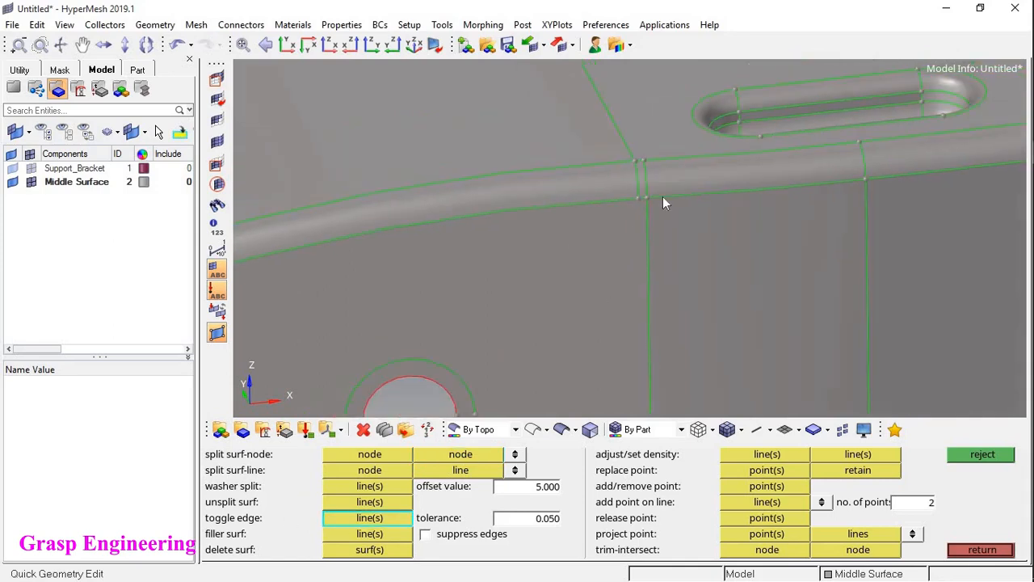
right_click_drag(675, 392, 714, 159, "ctrl")
scroll(689, 279, "up", 7)
scroll(679, 242, "down", 8)
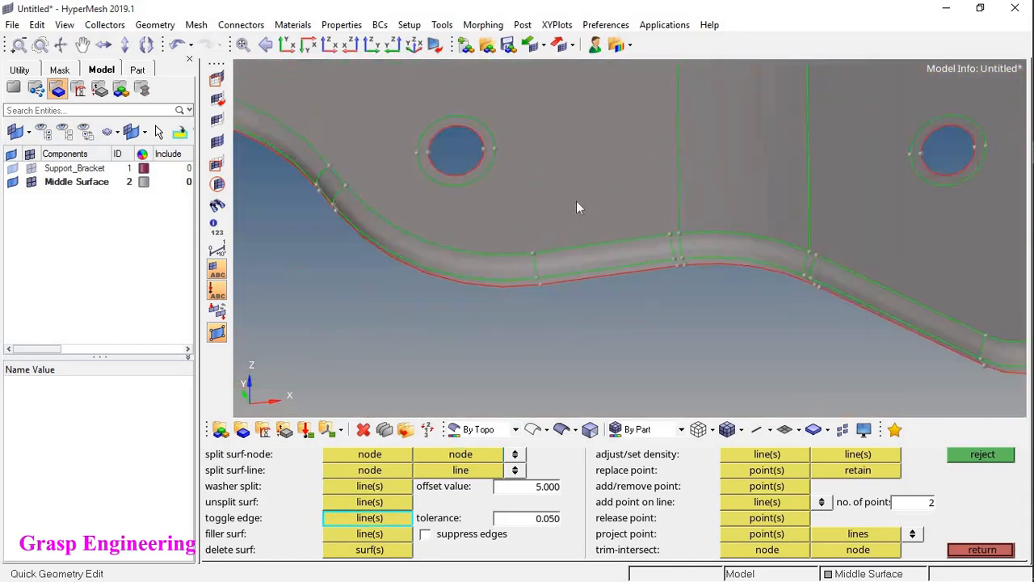
right_click_drag(651, 293, 674, 383, "ctrl")
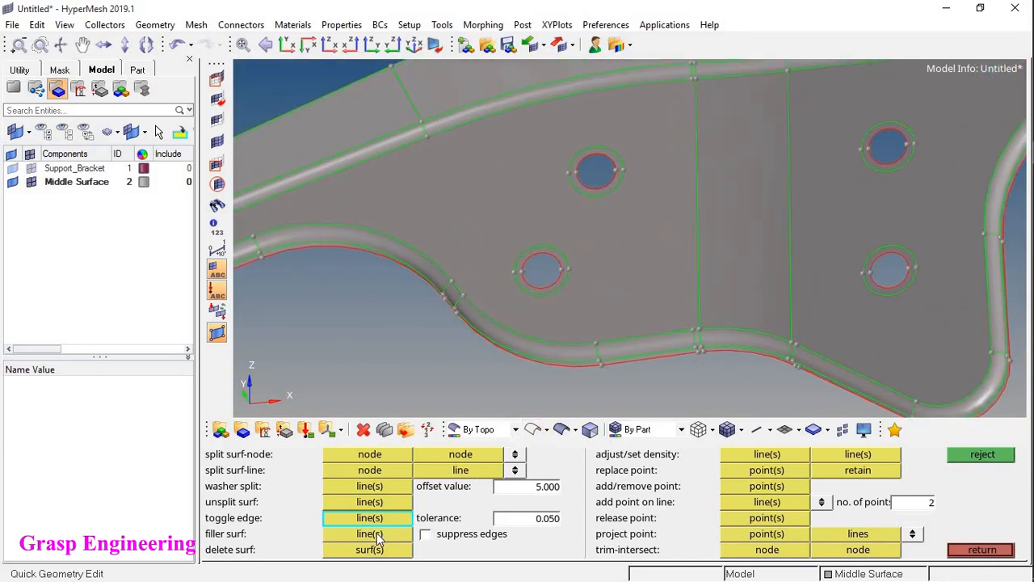
Close the lower web hole on the tapered-end side with a filler surface
left_click(378, 537)
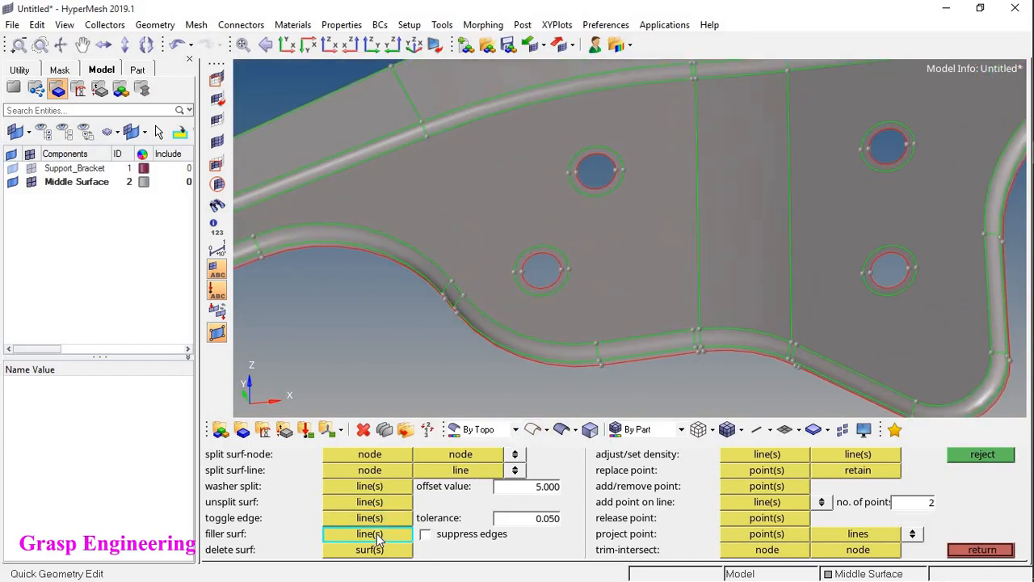
scroll(476, 339, "down", 8)
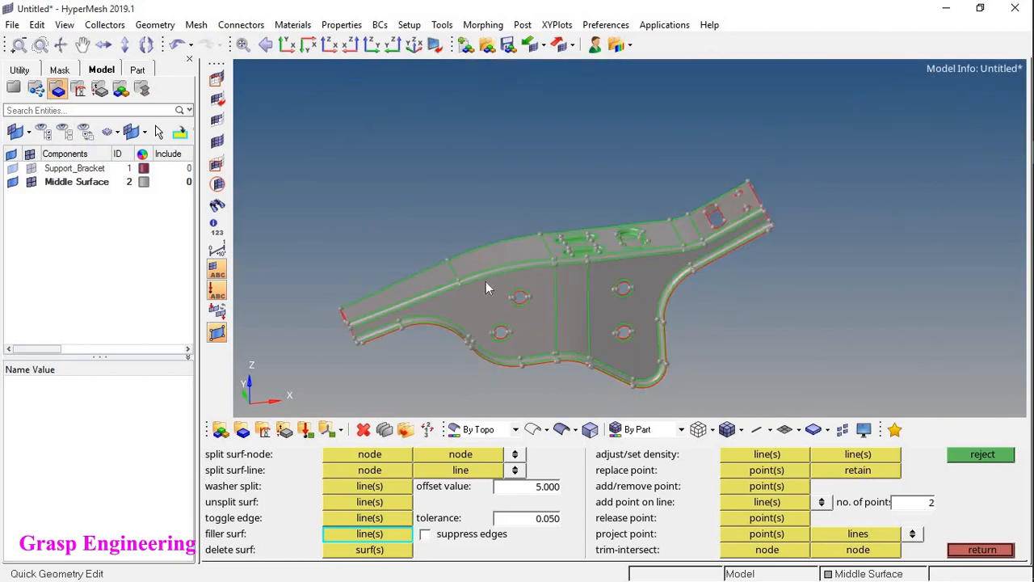
scroll(534, 307, "up", 7)
scroll(563, 277, "up", 6)
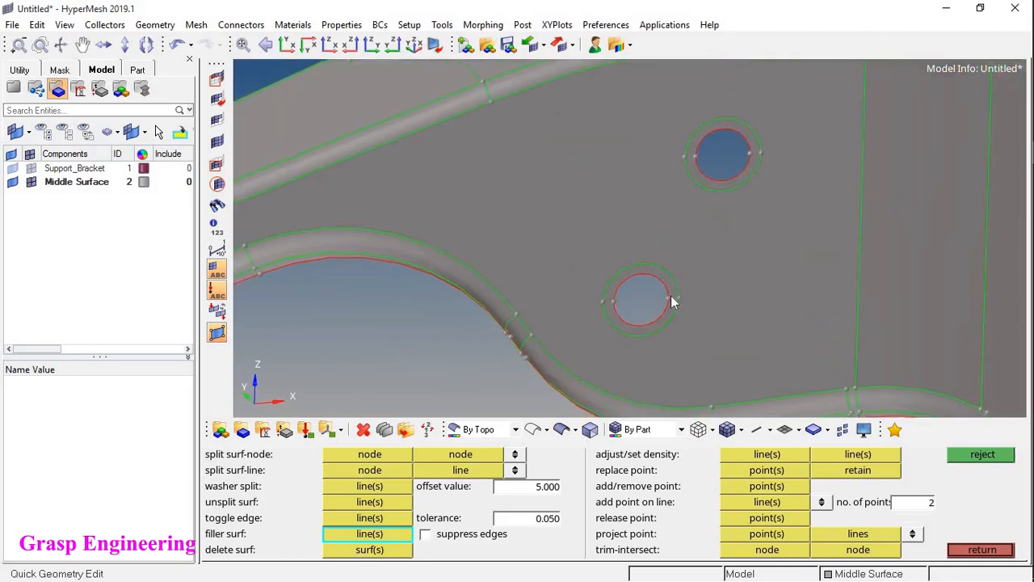
left_click(658, 336)
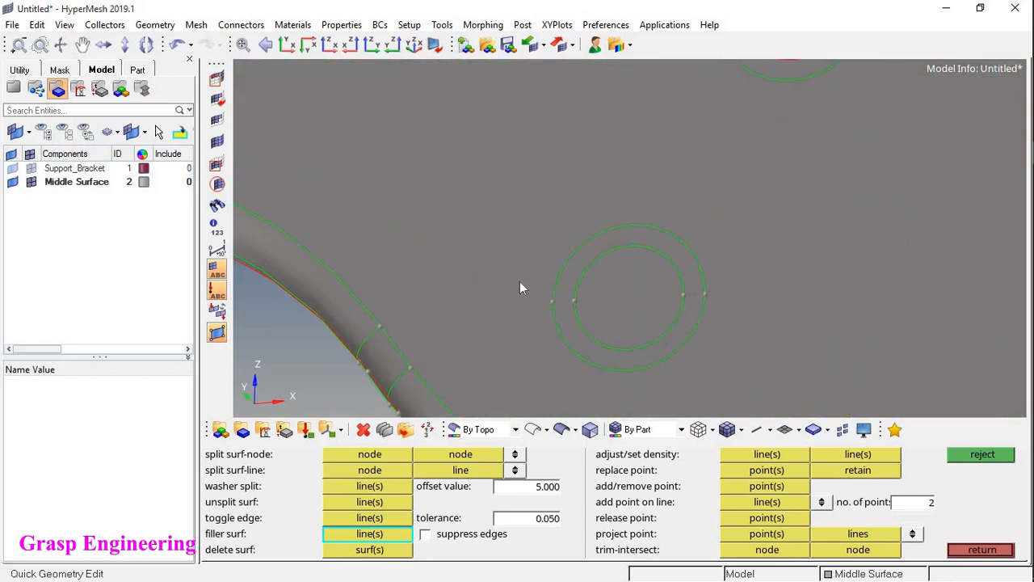
scroll(520, 281, "down", 3)
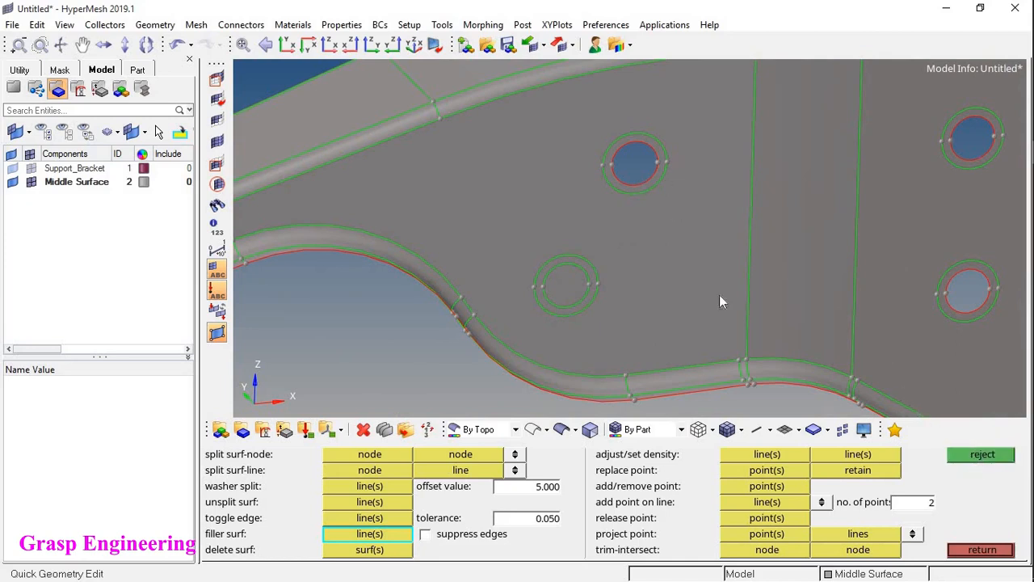
scroll(570, 297, "up", 4)
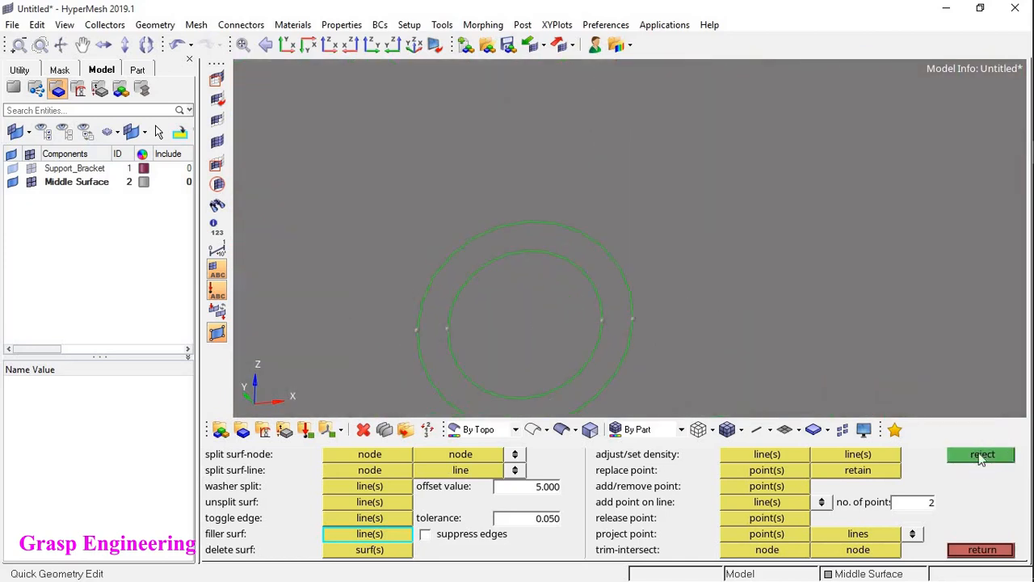
scroll(549, 360, "down", 3)
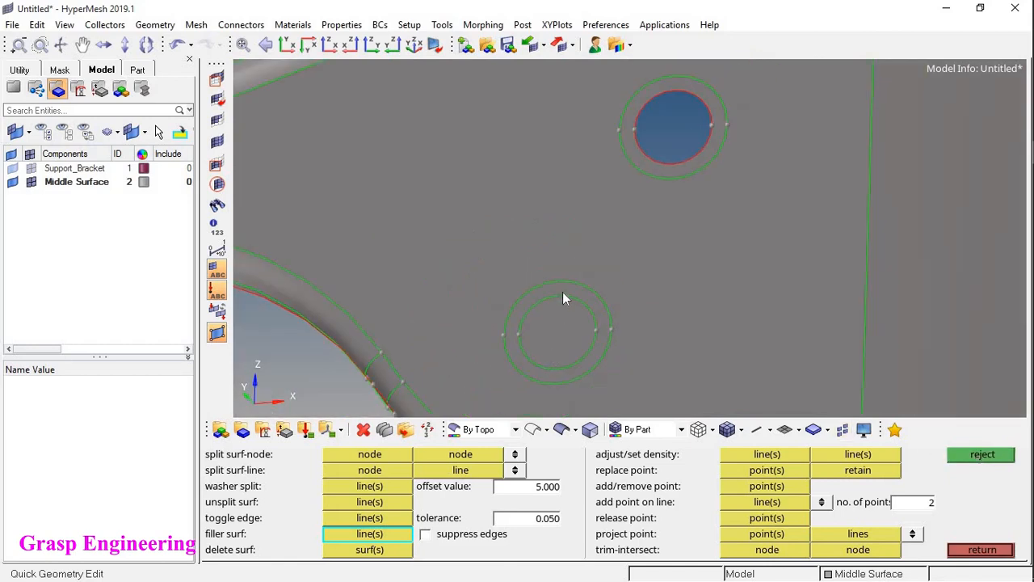
Close the upper web hole on the tapered-end side with a filler surface
scroll(562, 291, "down", 2)
scroll(640, 249, "up", 3)
right_click_drag(651, 178, 594, 274, "ctrl")
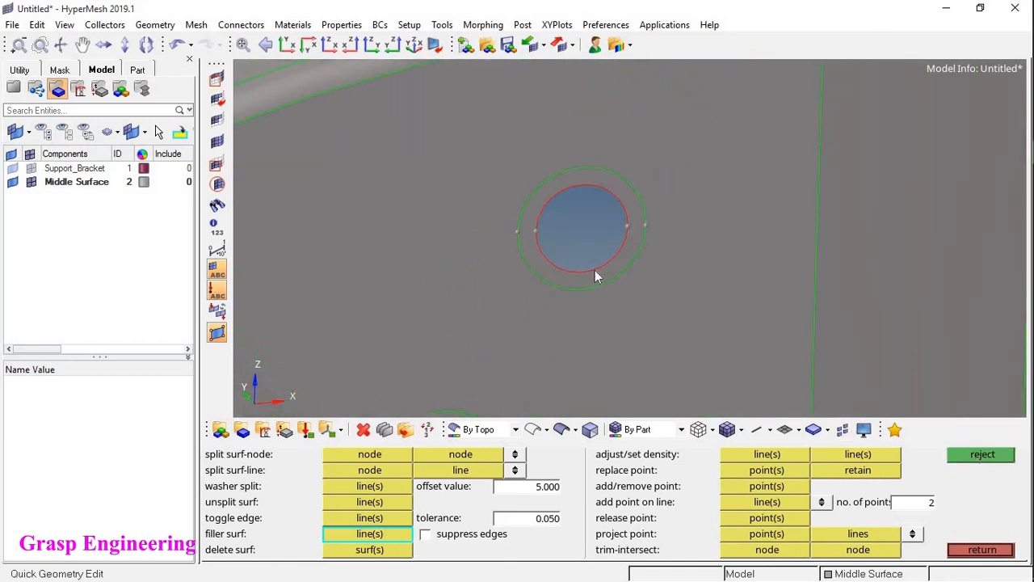
left_click(594, 269)
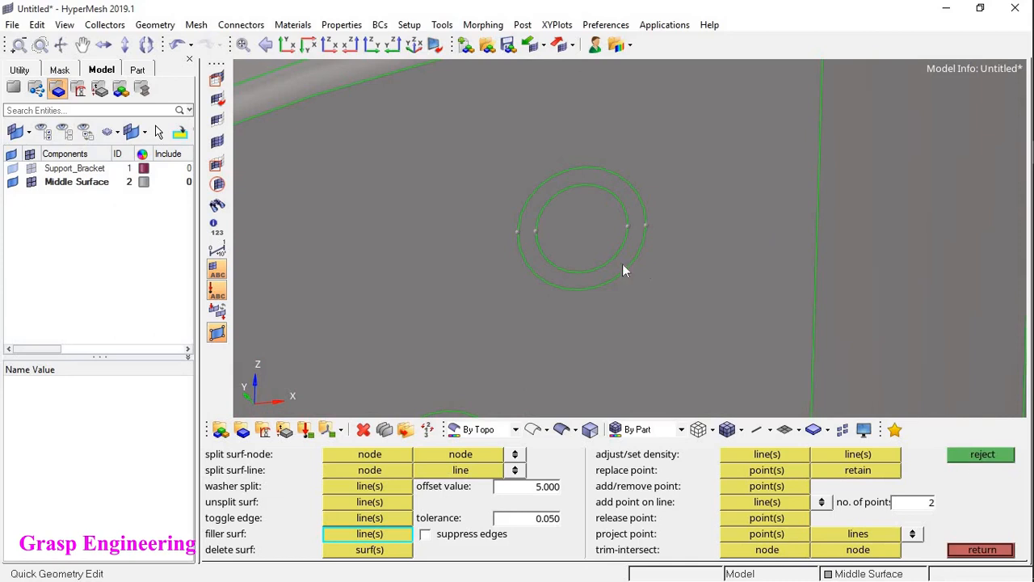
Close the lower web hole beyond the two vertical split lines with a filler surface, using quick edit
scroll(622, 265, "down", 4)
mouse_move(621, 264)
left_mouse_down("ctrl")
mouse_move(574, 256)
mouse_move(700, 240)
mouse_move(784, 210)
mouse_move(549, 244)
left_mouse_up("ctrl")
right_click_drag(815, 264, 581, 182, "ctrl")
scroll(599, 239, "up", 5)
right_click_drag(568, 265, 746, 237, "ctrl")
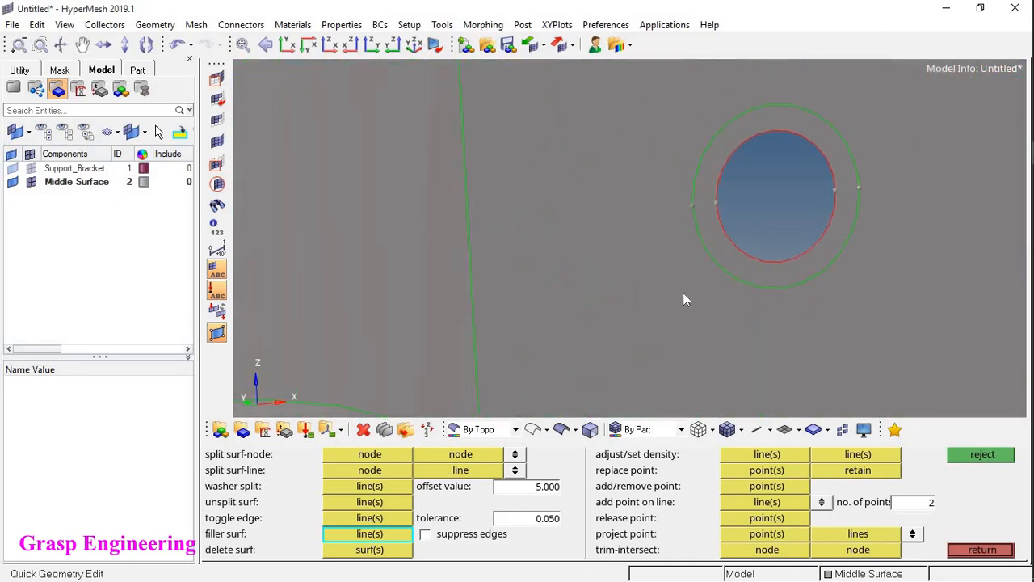
scroll(566, 375, "down", 3)
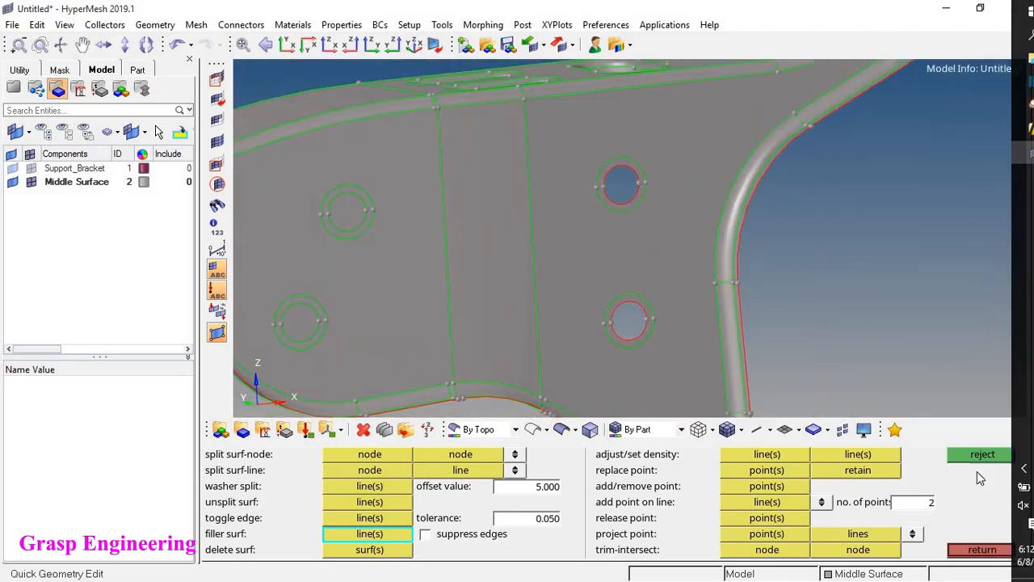
left_click(973, 550)
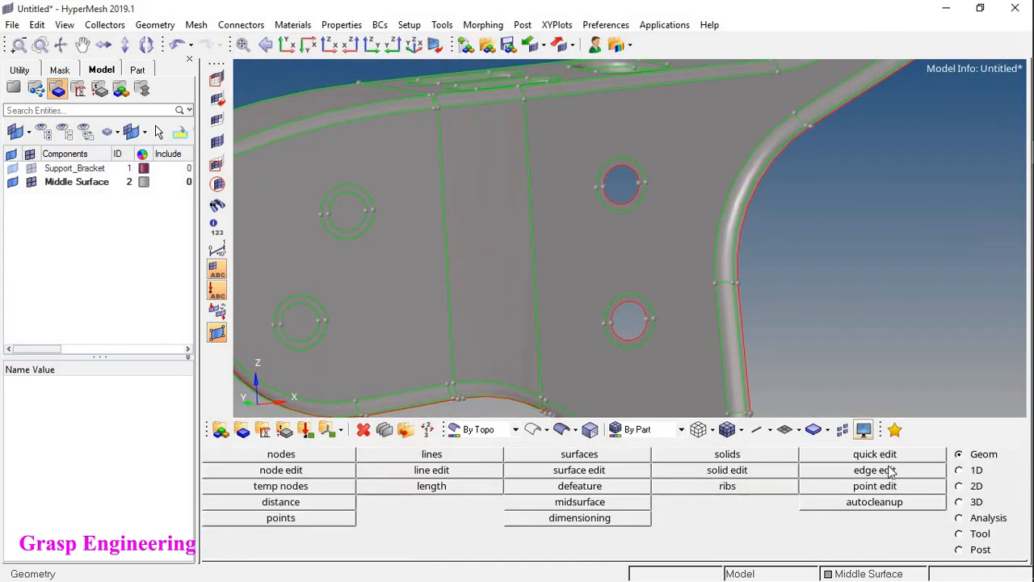
left_click(867, 454)
left_click_drag(616, 205, 487, 309, "ctrl")
scroll(719, 273, "up", 4)
scroll(706, 235, "up", 3)
right_click_drag(683, 115, 637, 176, "ctrl")
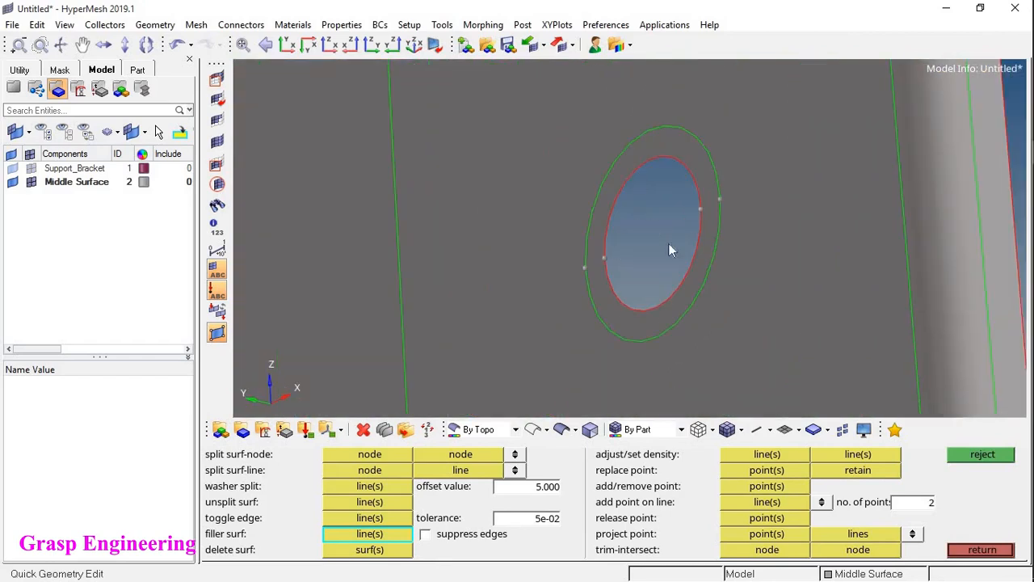
left_click(641, 308)
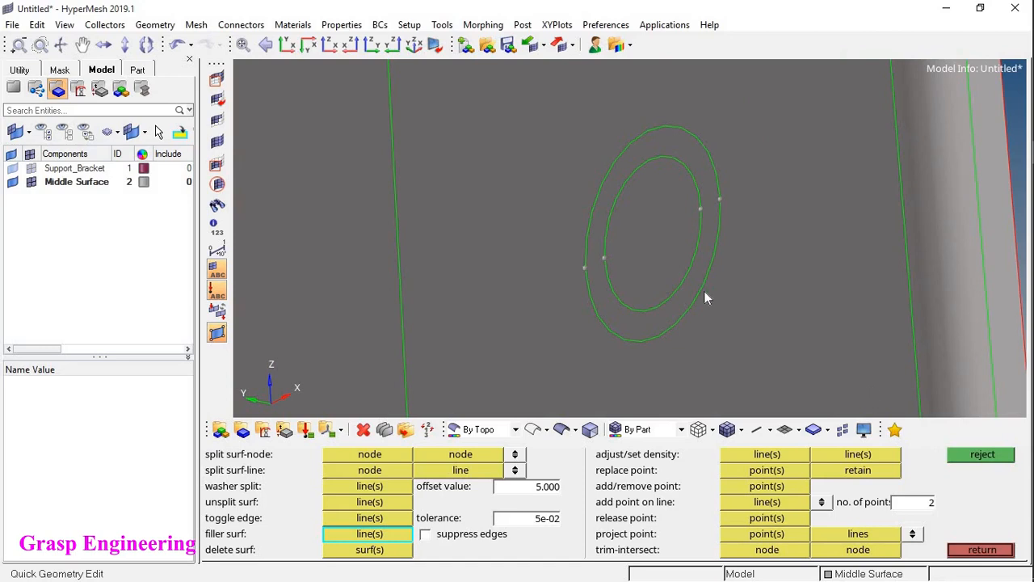
scroll(704, 298, "down", 6)
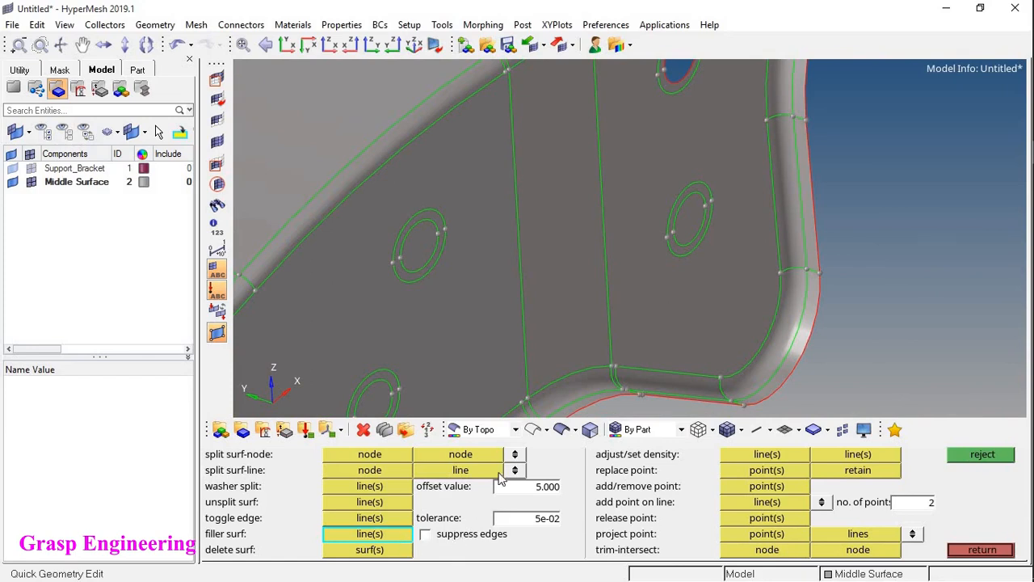
Delete the filler surfaces inside the side web's washer rings to reopen the holes
right_click_drag(685, 266, 788, 213, "ctrl")
right_click_drag(585, 304, 585, 287, "ctrl")
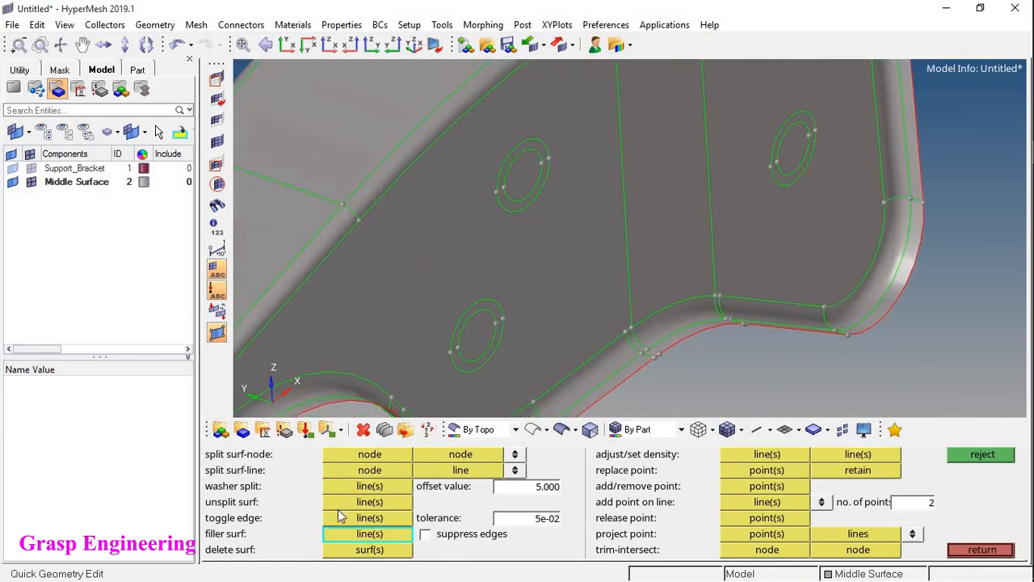
left_click(373, 550)
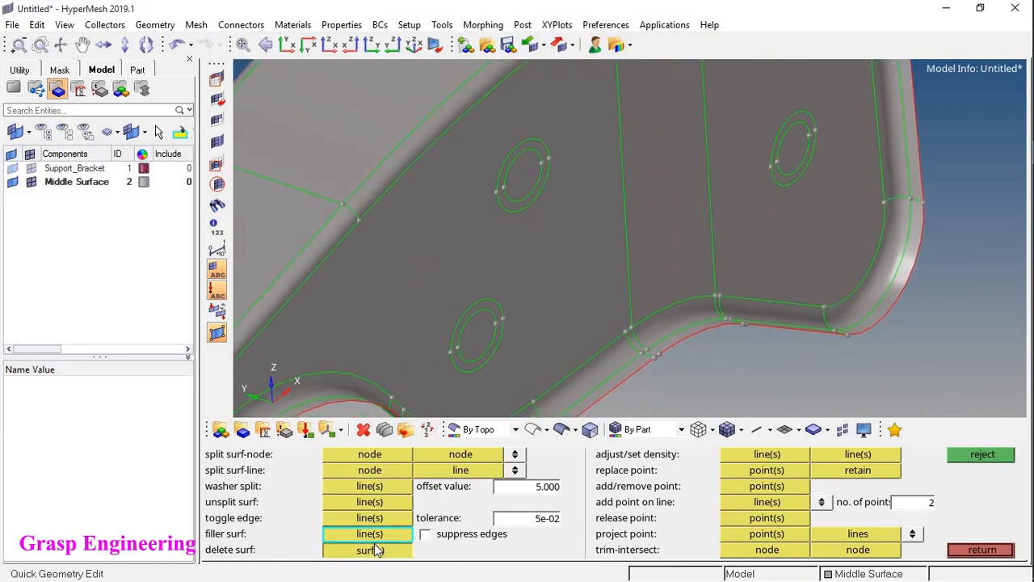
left_click(479, 332)
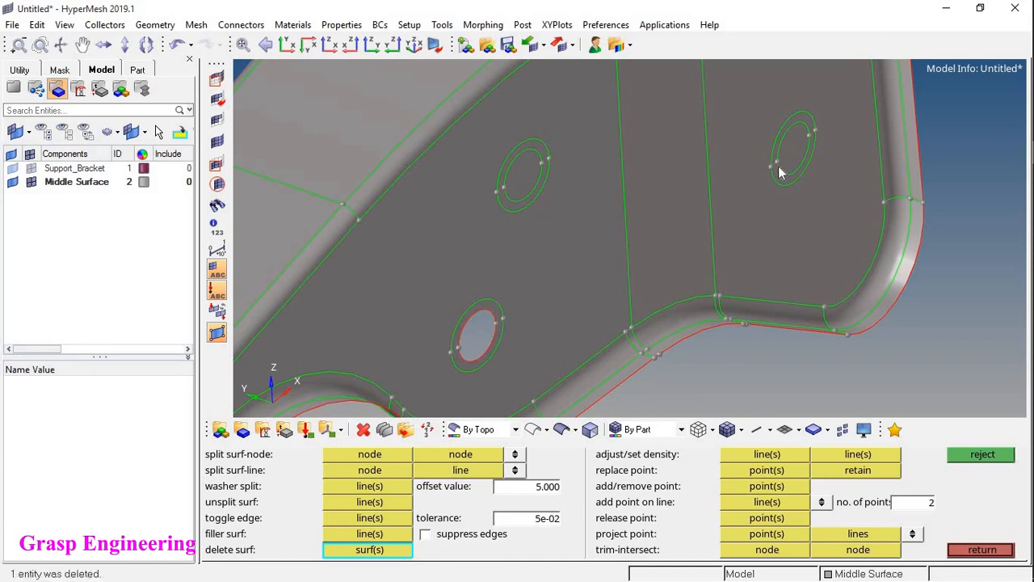
left_click_drag(712, 215, 365, 474, "ctrl")
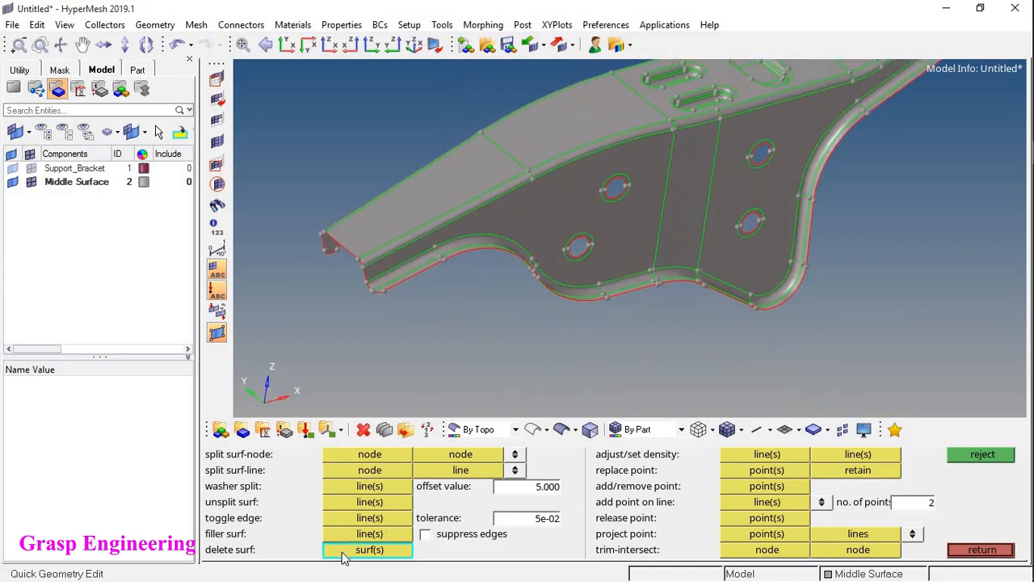
Try deleting the upper bend surface between the tapered section's transverse line and the one before the slots
left_click(579, 159)
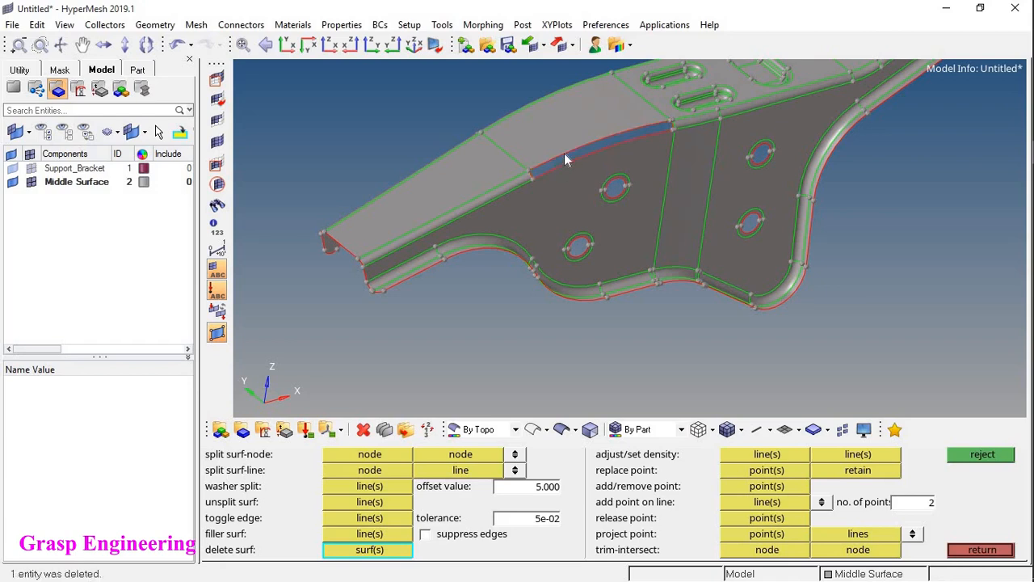
scroll(564, 153, "up", 3)
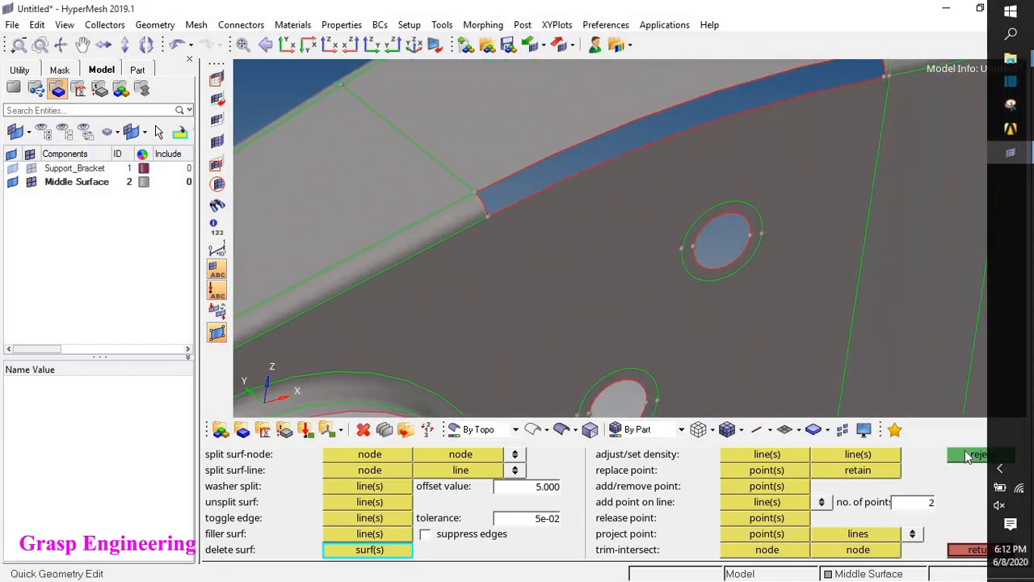
left_click(973, 455)
scroll(499, 225, "down", 5)
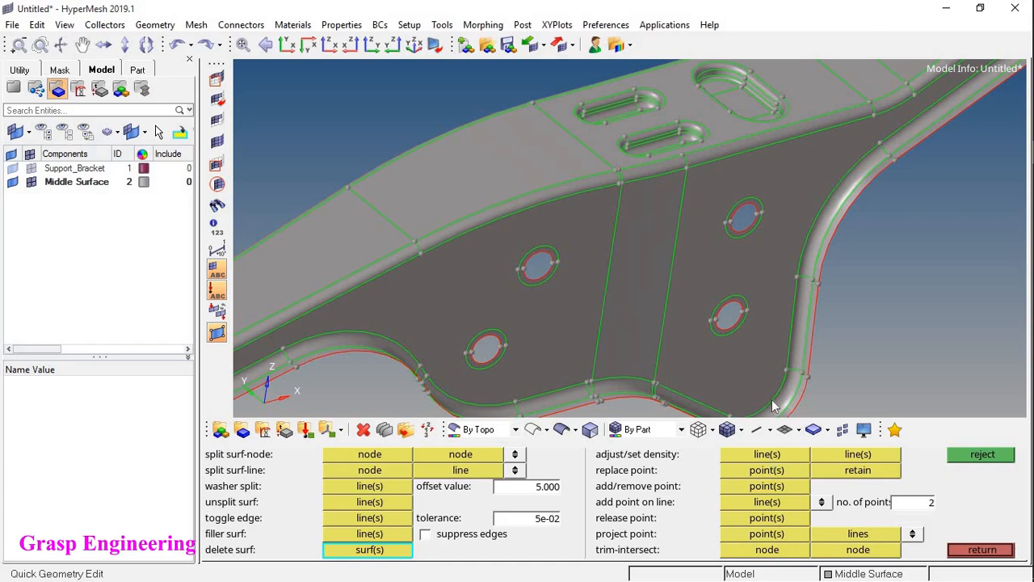
left_click_drag(614, 176, 631, 227, "ctrl")
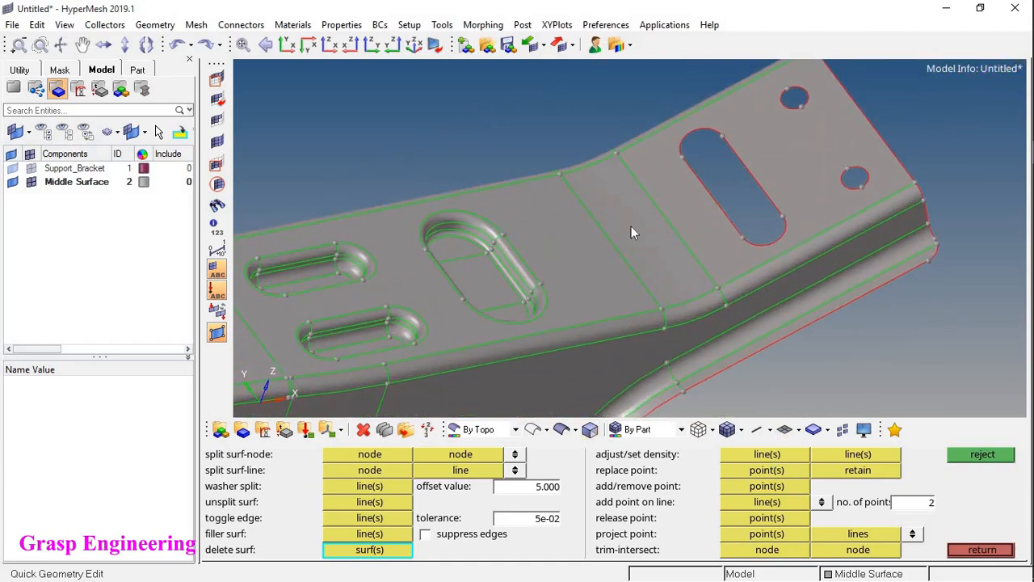
Try meshing the bend surface between the two transverse lines at element size 5, and reject the mesh
left_click(968, 551)
left_click(975, 487)
left_click(755, 458)
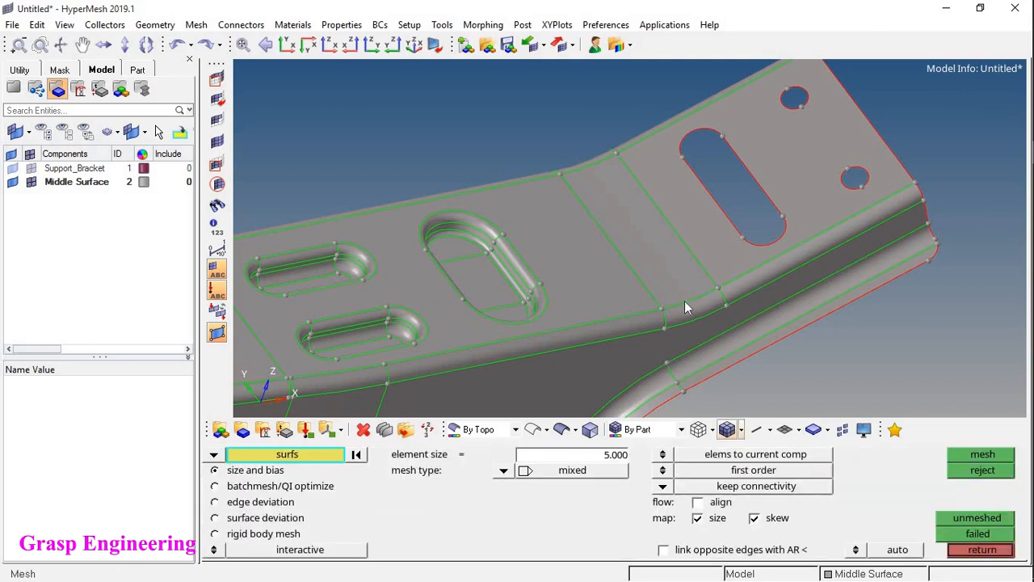
left_click(683, 297)
left_click(980, 455)
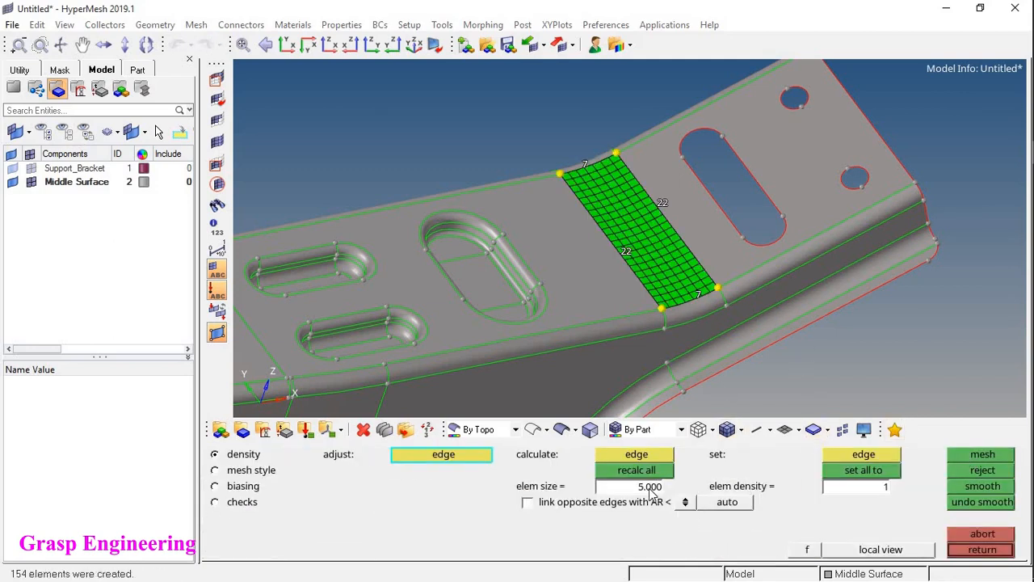
left_click(981, 470)
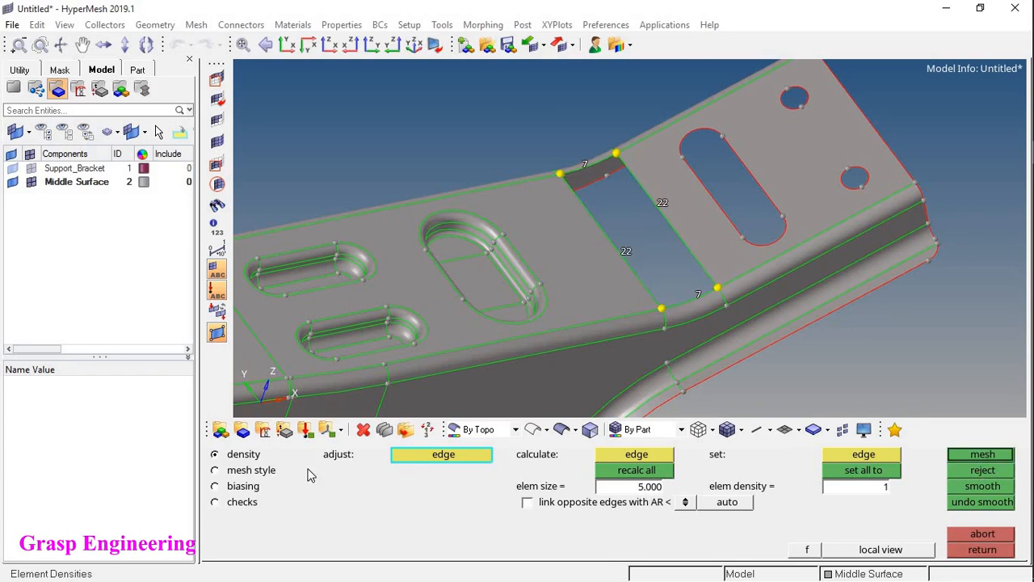
left_click(965, 550)
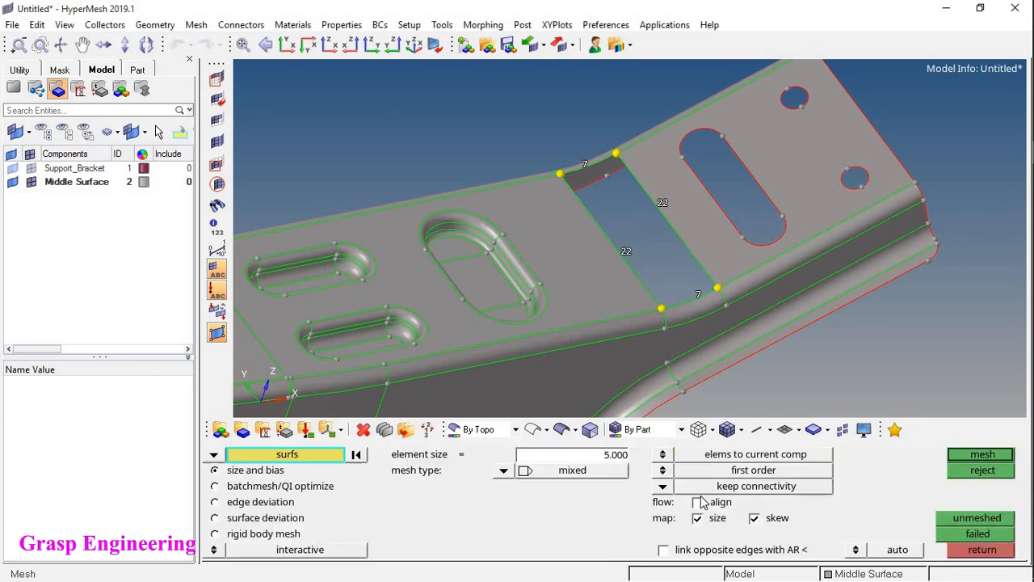
Mesh the bend surface between the slotted end and the recessed pocket with mixed elements at size 20
left_click(614, 459)
type("20")
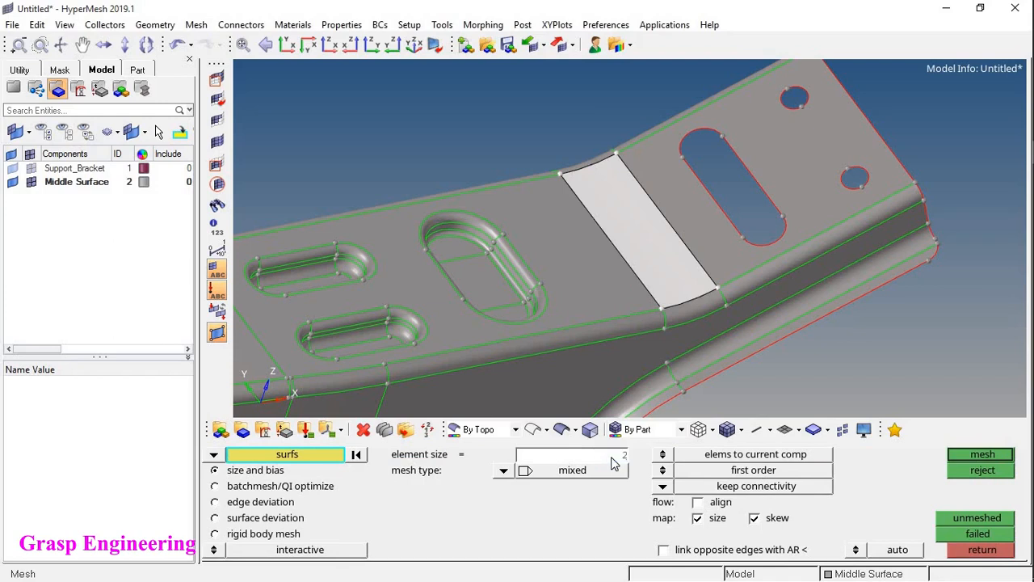
left_click(980, 454)
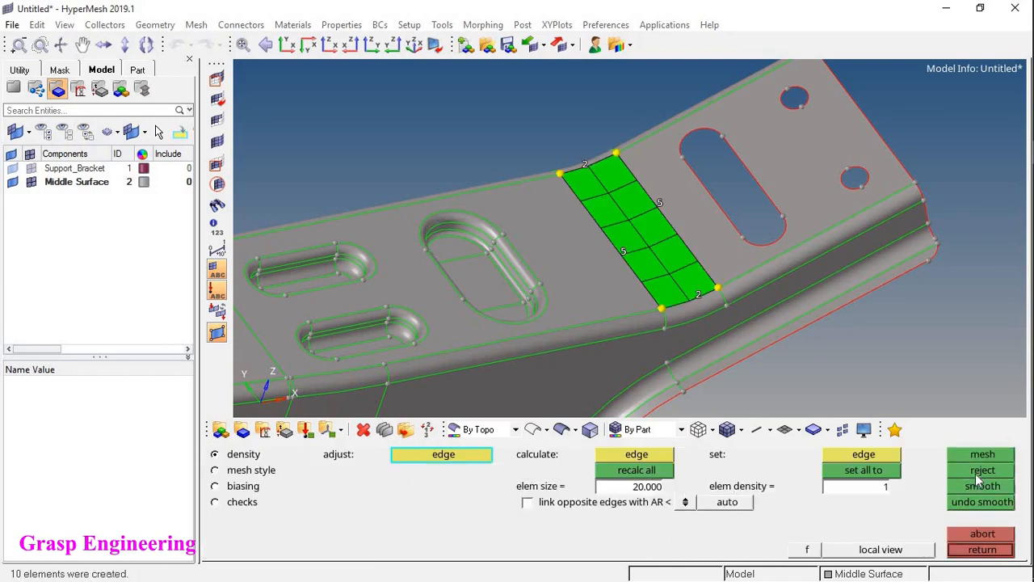
left_click(983, 550)
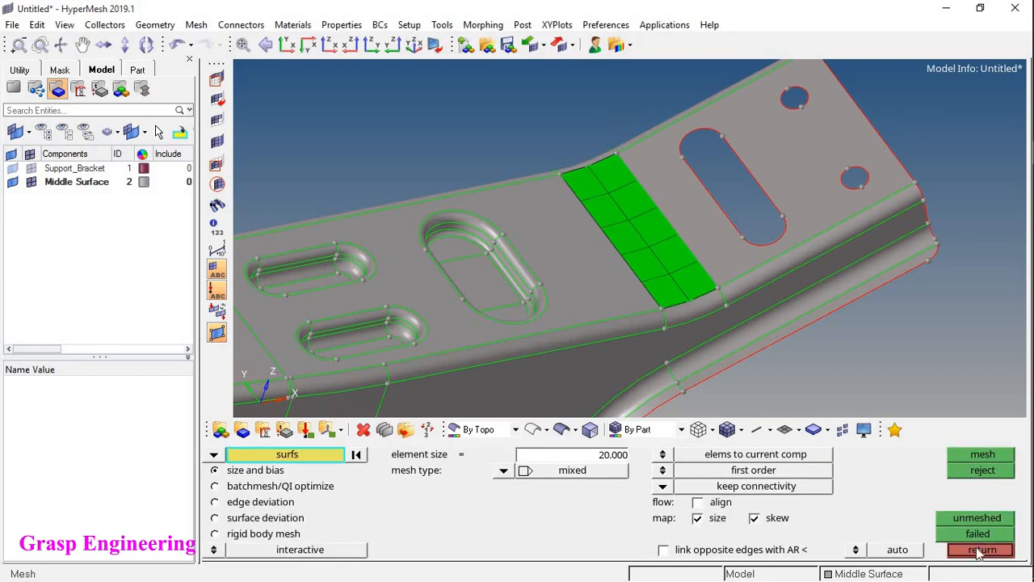
Set the density of the meshed bend surface's two long edges to 7 elements with quick edit
left_click(981, 551)
left_click(958, 454)
left_click(855, 454)
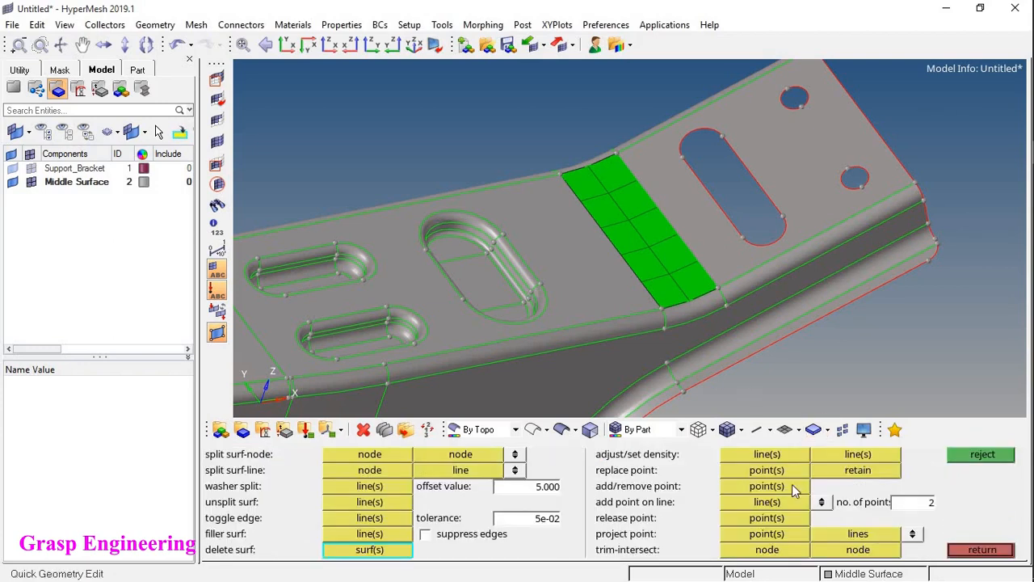
left_click(768, 455)
scroll(596, 242, "up", 3)
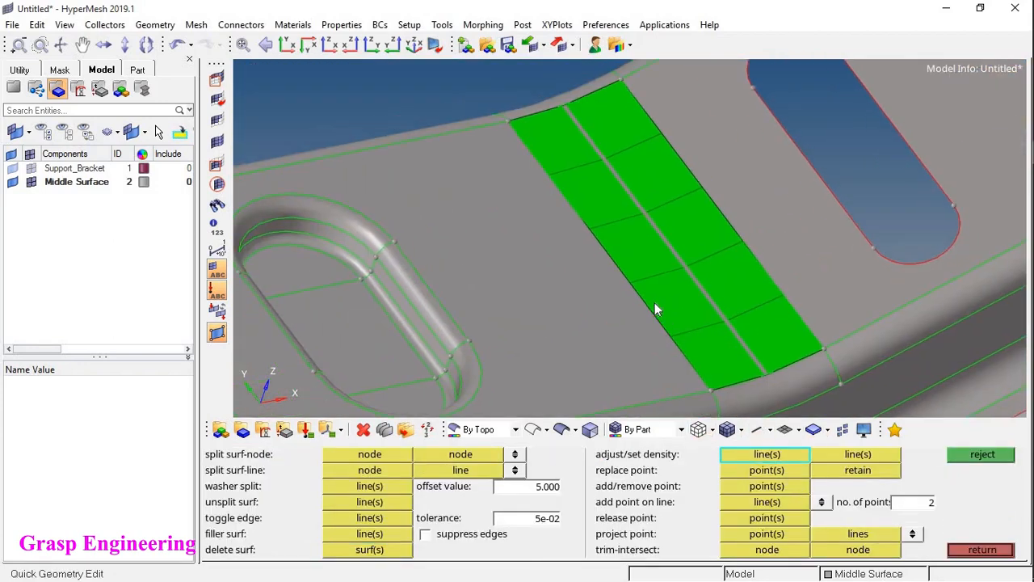
left_click(631, 288)
left_click(632, 288)
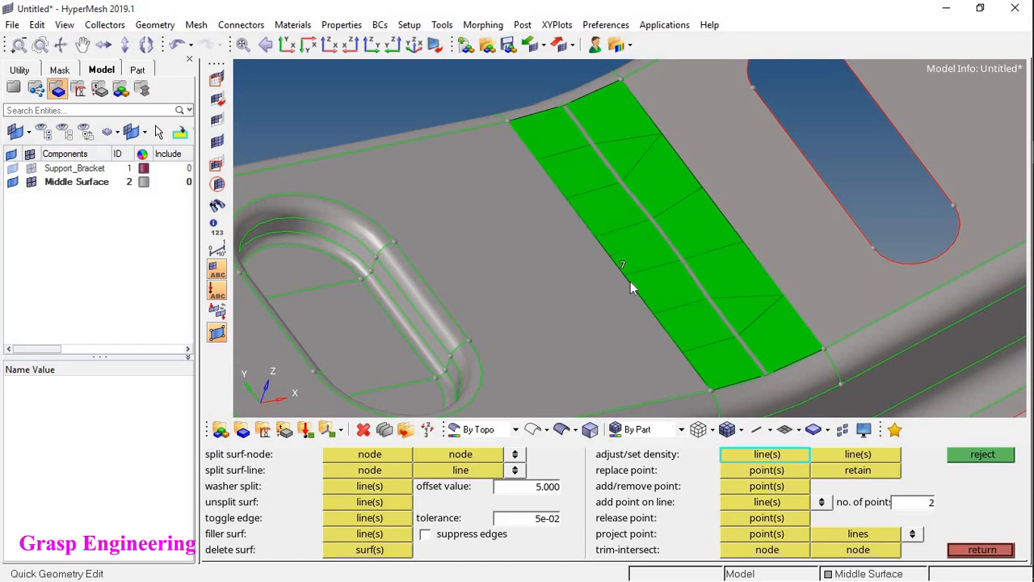
left_click(729, 223)
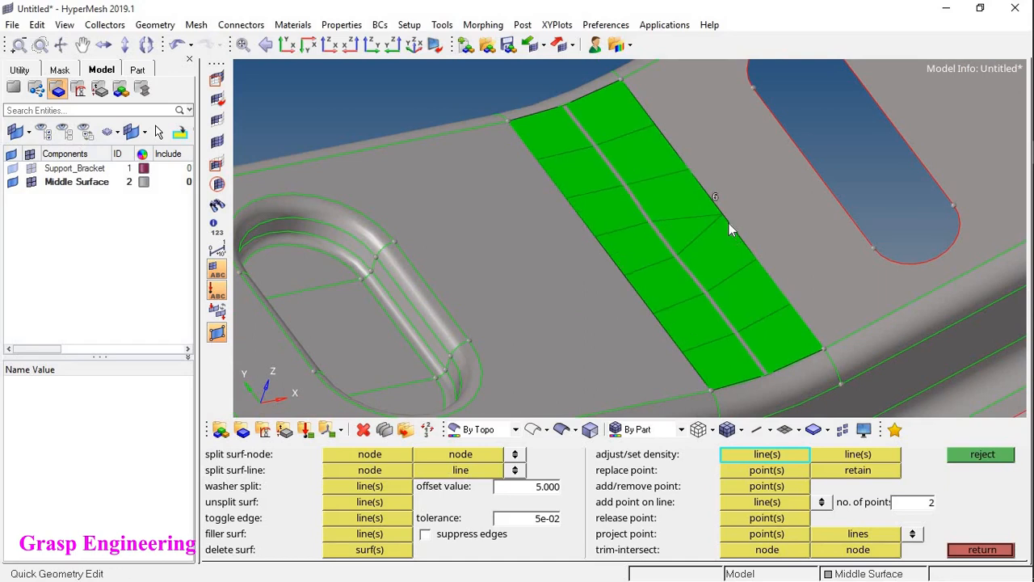
Set the density of the meshed bend surface's two short curved edges to 4 elements
left_click(776, 375)
left_click(776, 375)
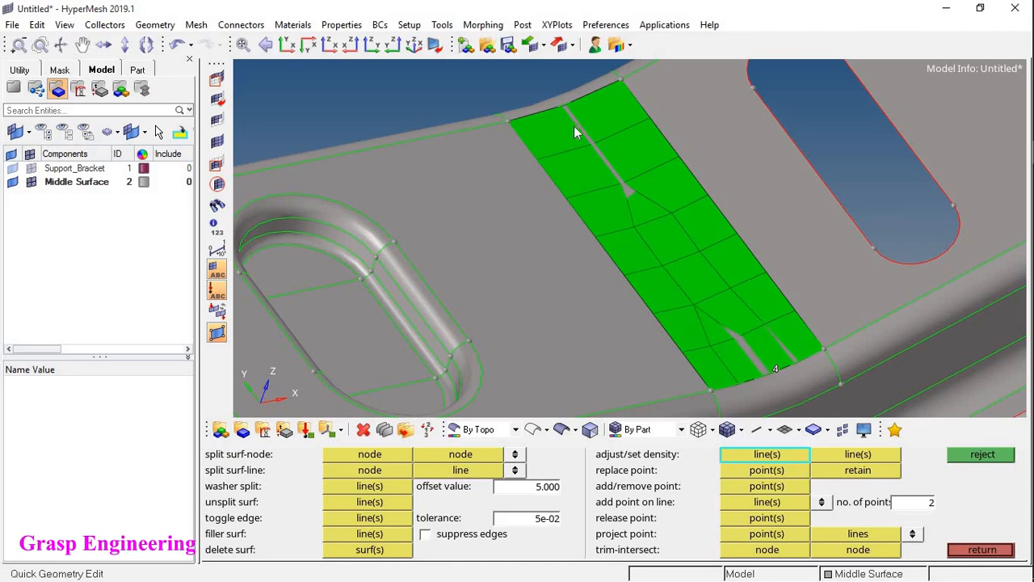
left_click(562, 105)
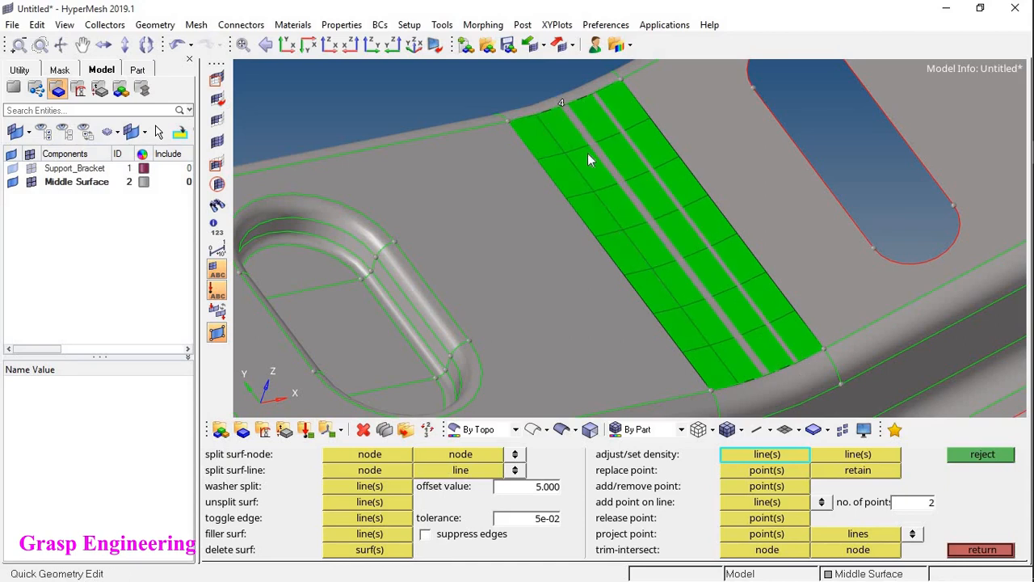
left_click_drag(587, 153, 659, 257, "ctrl")
right_click_drag(659, 257, 683, 229, "ctrl")
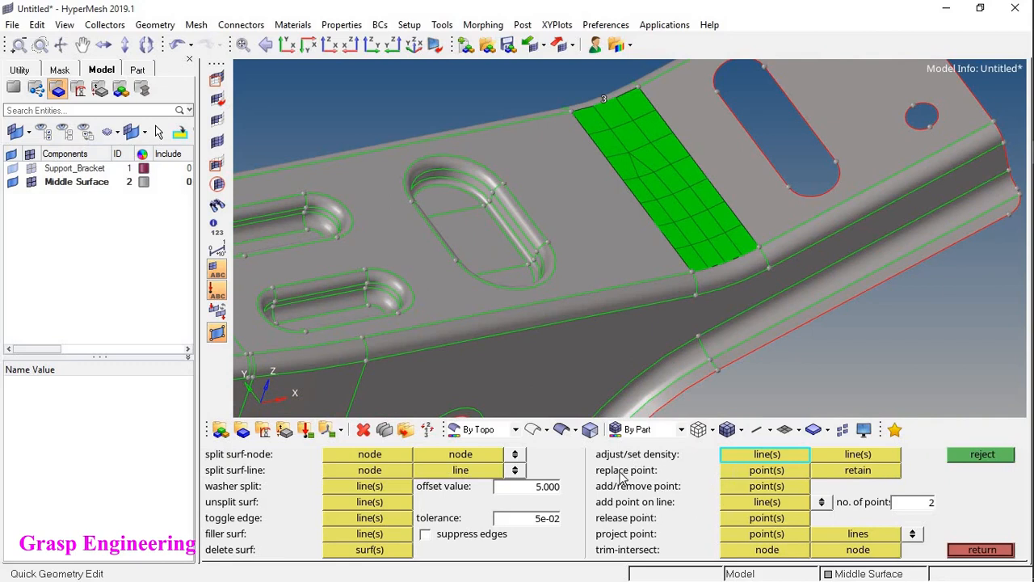
Replace the extra point on the tapered end's lower fillet edge with the adjacent point at the end of the flange line
scroll(552, 383, "up", 6)
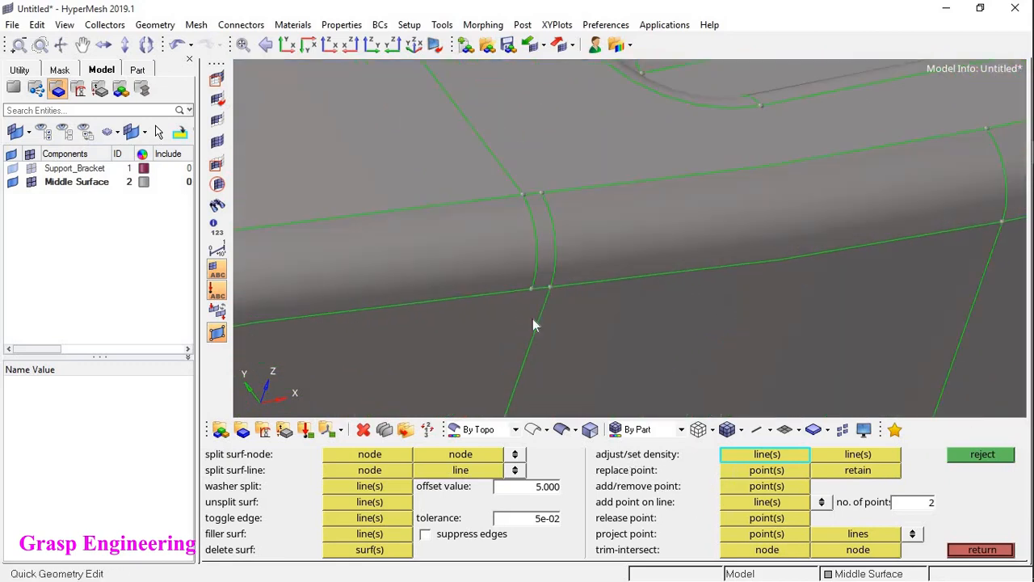
scroll(534, 320, "up", 3)
scroll(690, 268, "down", 10)
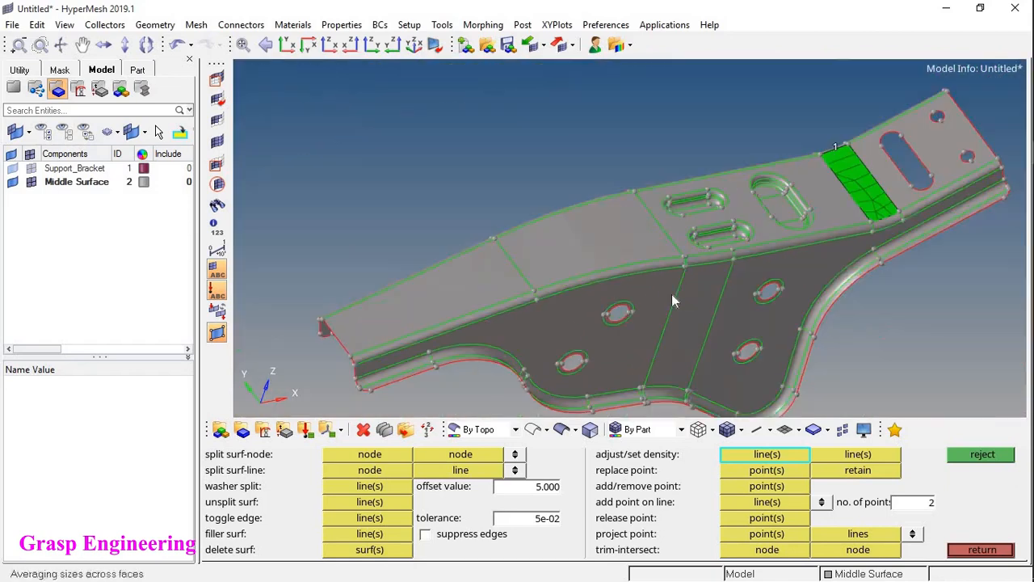
mouse_move(672, 295)
left_mouse_down("ctrl")
mouse_move(628, 265)
mouse_move(696, 263)
mouse_move(503, 341)
left_mouse_up("ctrl")
scroll(717, 225, "up", 8)
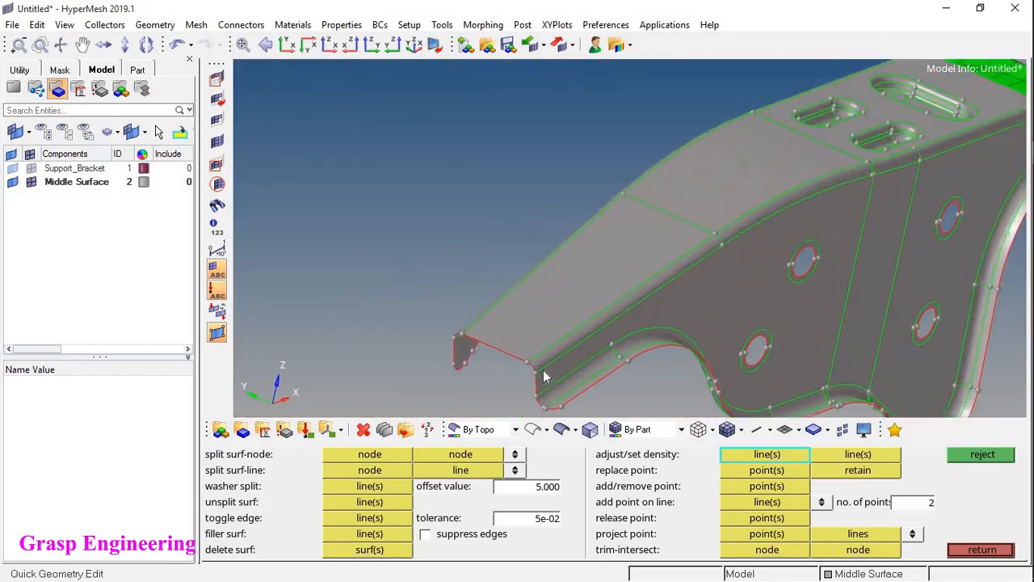
scroll(717, 226, "up", 10)
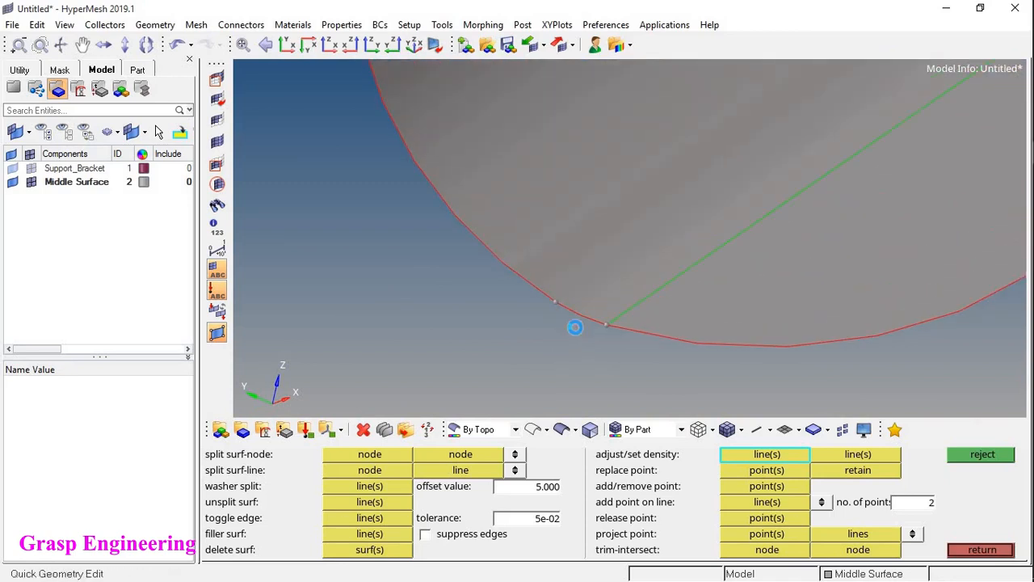
scroll(577, 331, "down", 2)
scroll(570, 319, "up", 2)
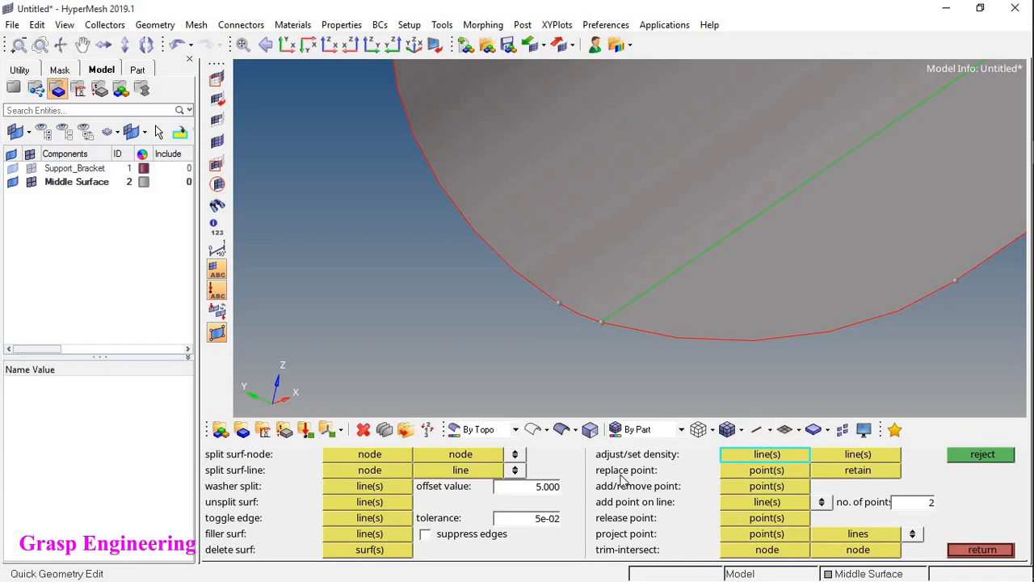
left_click(772, 472)
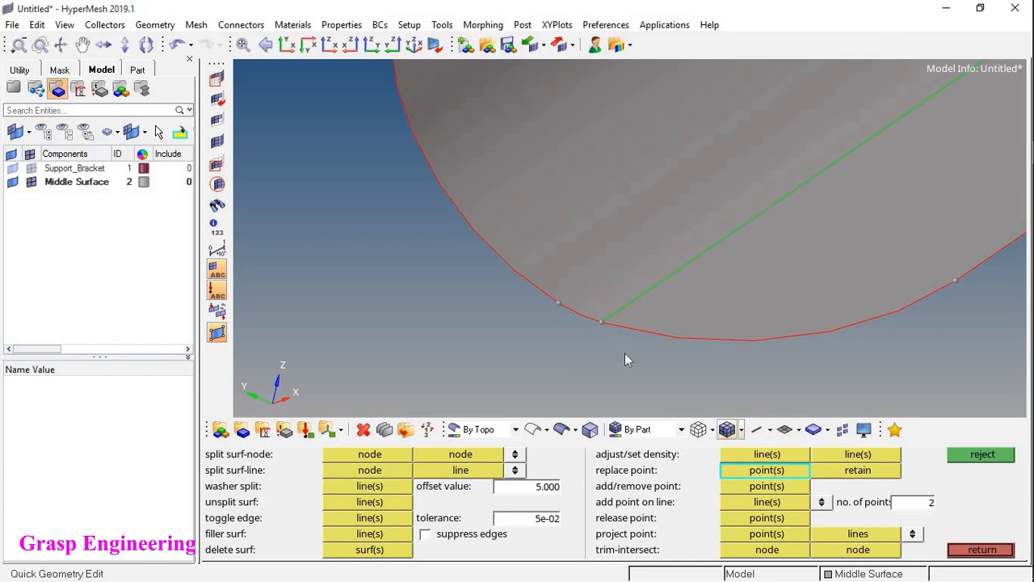
left_click(560, 305)
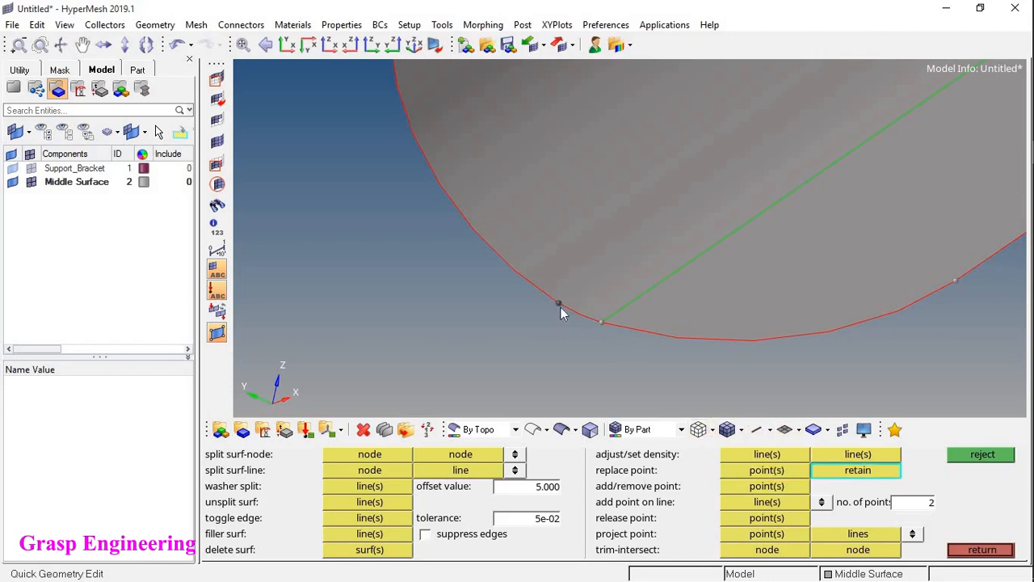
left_click(600, 323)
scroll(619, 330, "down", 4, "ctrl")
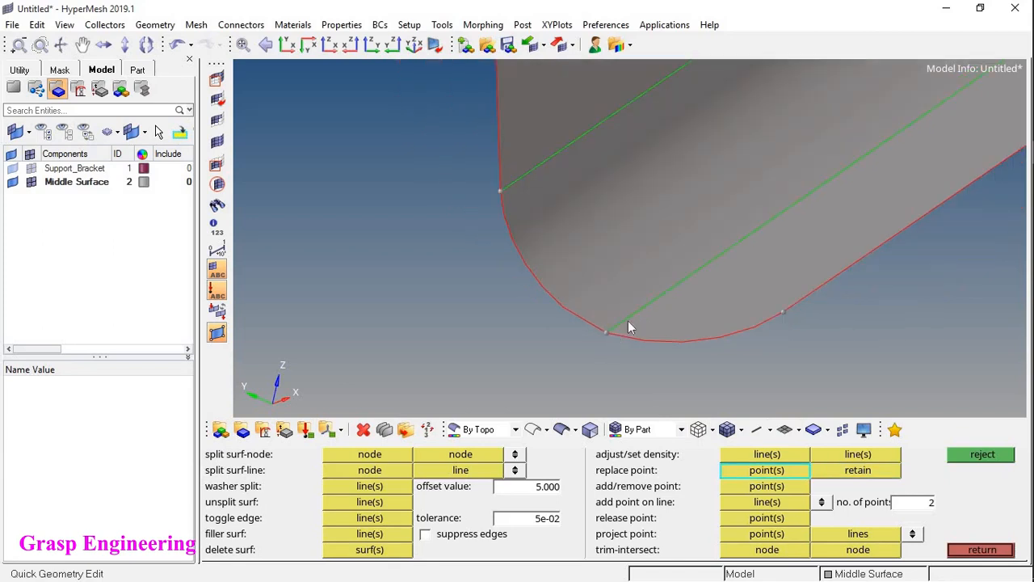
Examine the lower flange's edges and points, and continue around to the bracket's opposite side and meshed bend
right_click_drag(616, 321, 633, 348, "ctrl")
left_click_drag(717, 258, 618, 312, "ctrl")
mouse_move(602, 244)
right_mouse_down("ctrl")
mouse_move(670, 321)
mouse_move(773, 252)
mouse_move(598, 329)
right_mouse_up("ctrl")
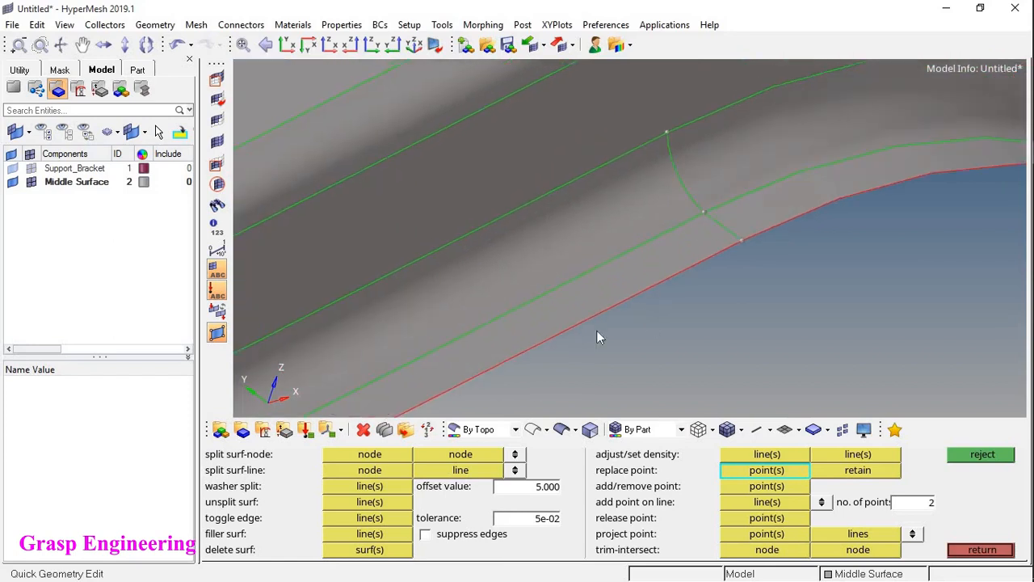
scroll(600, 327, "down", 5, "ctrl")
mouse_move(468, 278)
left_mouse_down("ctrl")
mouse_move(694, 292)
mouse_move(522, 215)
mouse_move(663, 245)
mouse_move(776, 254)
mouse_move(485, 231)
mouse_move(540, 269)
mouse_move(383, 183)
mouse_move(509, 217)
mouse_move(566, 253)
left_mouse_up("ctrl")
left_click_drag(654, 294, 742, 238, "ctrl")
left_click_drag(589, 169, 615, 279, "ctrl")
scroll(551, 216, "up", 7, "ctrl")
left_click_drag(542, 185, 513, 199, "ctrl")
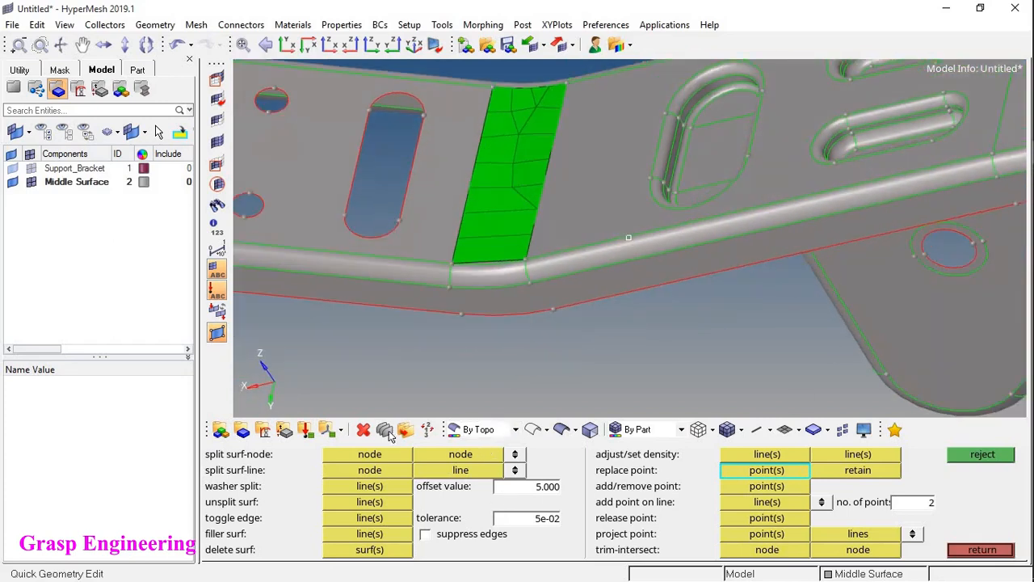
Delete all displayed elements from the bend surface and return to quick geometry editing
left_click(364, 430)
left_click(321, 455)
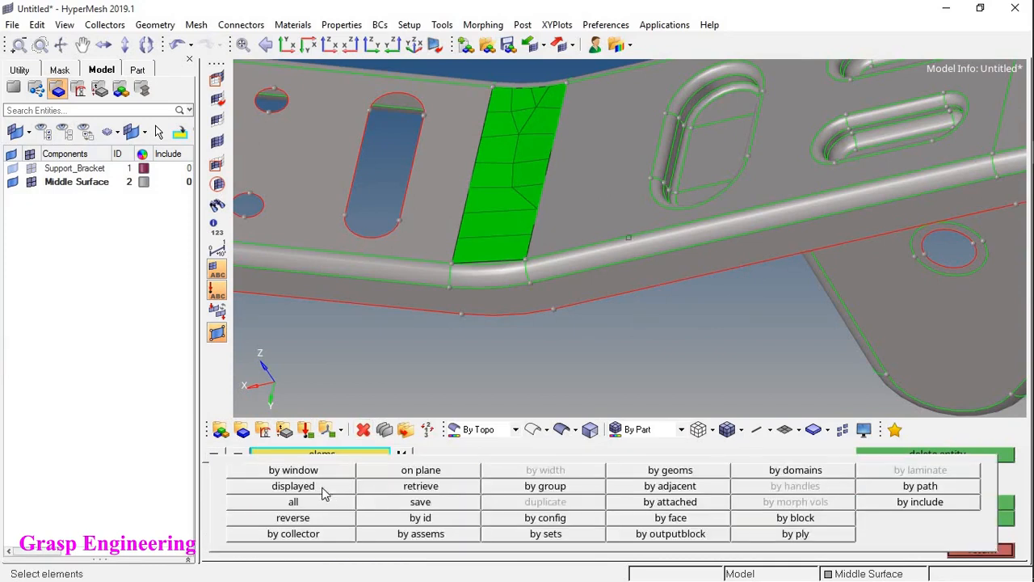
left_click(324, 491)
left_click(961, 454)
key("f")
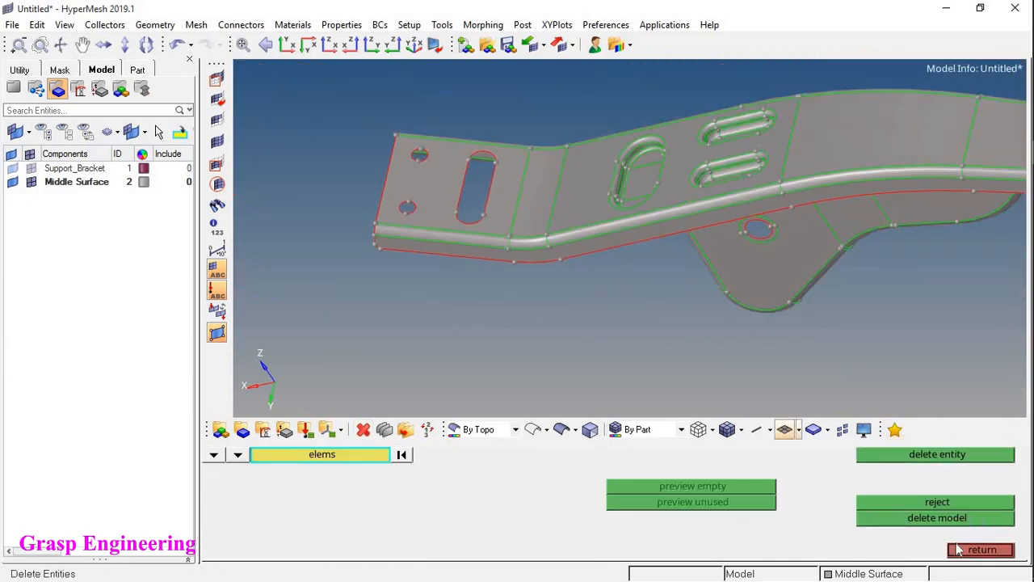
key("F11")
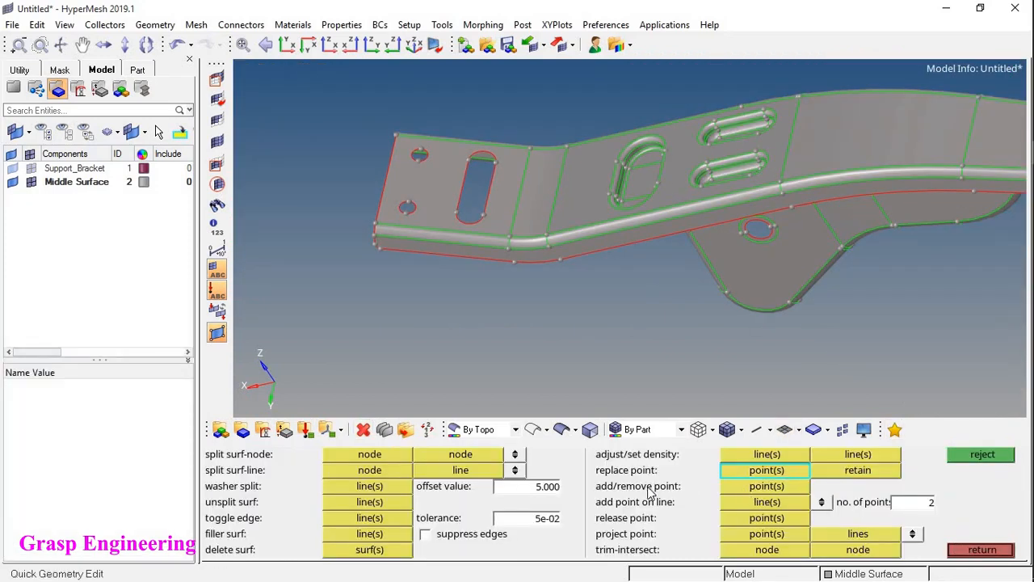
Try adding a point on the bend surface's lower curved edge beside the flange fillet, and reject it
right_click_drag(847, 246, 601, 266, "ctrl")
left_click_drag(627, 149, 691, 138, "ctrl")
left_click(772, 490)
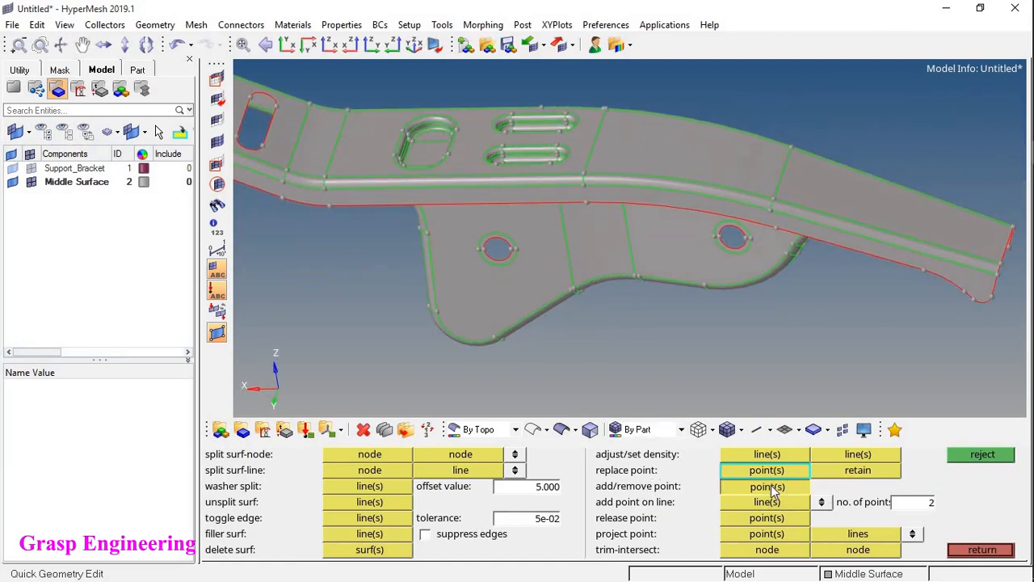
right_click_drag(245, 101, 804, 345, "ctrl")
scroll(902, 231, "up", 3, "ctrl")
scroll(367, 231, "up", 3, "ctrl")
scroll(368, 232, "up", 1, "ctrl")
scroll(715, 354, "down", 3, "ctrl")
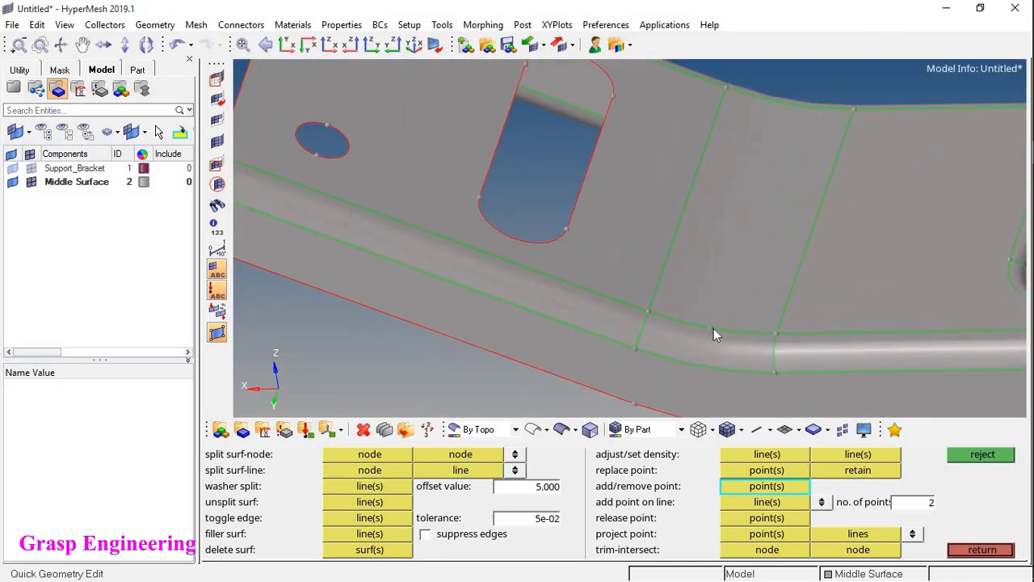
left_click(977, 457)
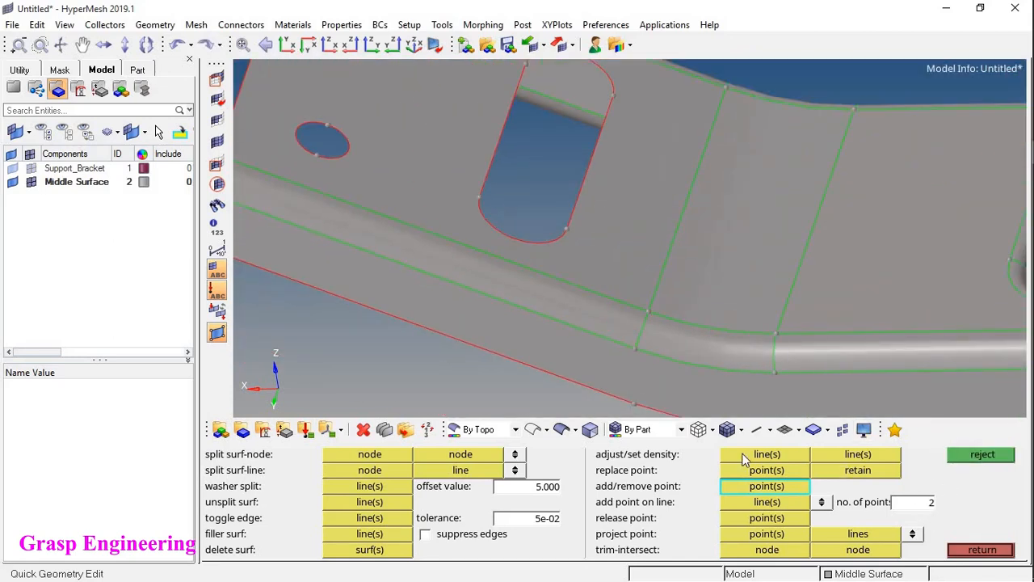
Add three points on the bend's slot-side transverse line, two on its pocket-side line, and one inside the surface
left_click(702, 326)
left_click(694, 179)
left_click(814, 236)
left_click(791, 155)
right_click_drag(687, 230, 556, 228, "ctrl")
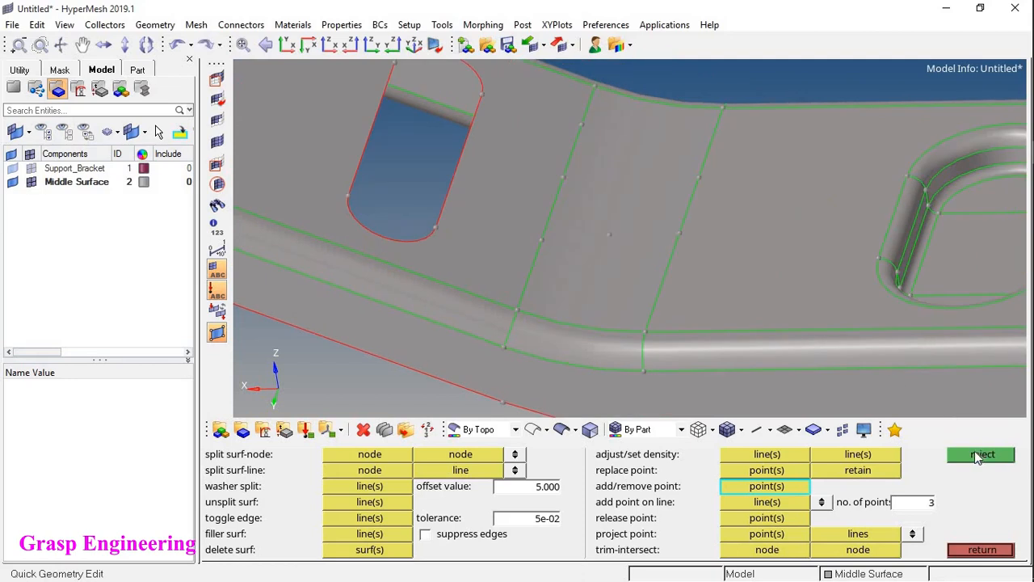
Add three evenly spaced points on each of the bend surface's two short curved edges
left_click(759, 502)
left_click(578, 327)
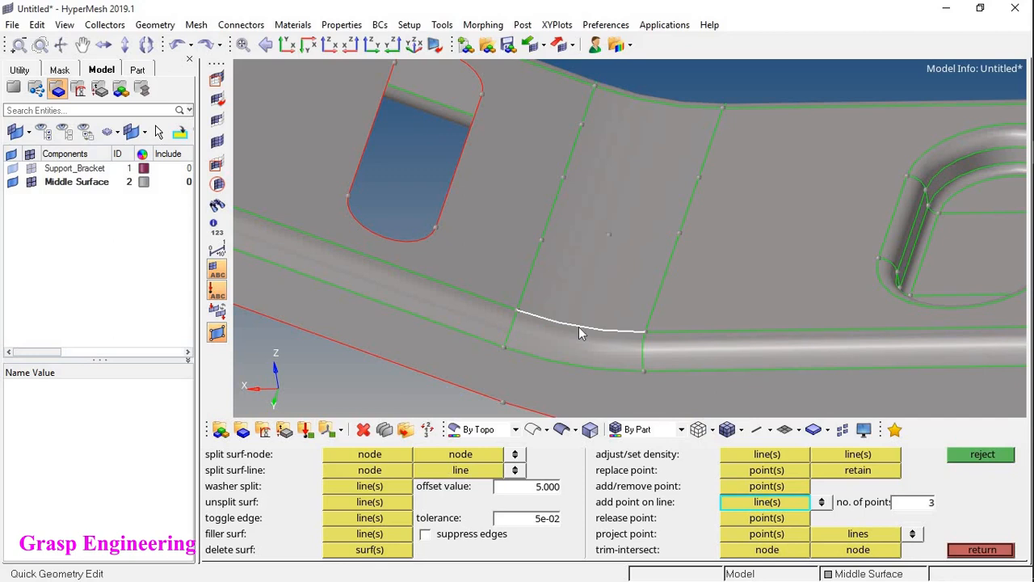
left_click(579, 326)
Release the lower added point on the bend's transverse line facing the recessed pocket
left_click(772, 520)
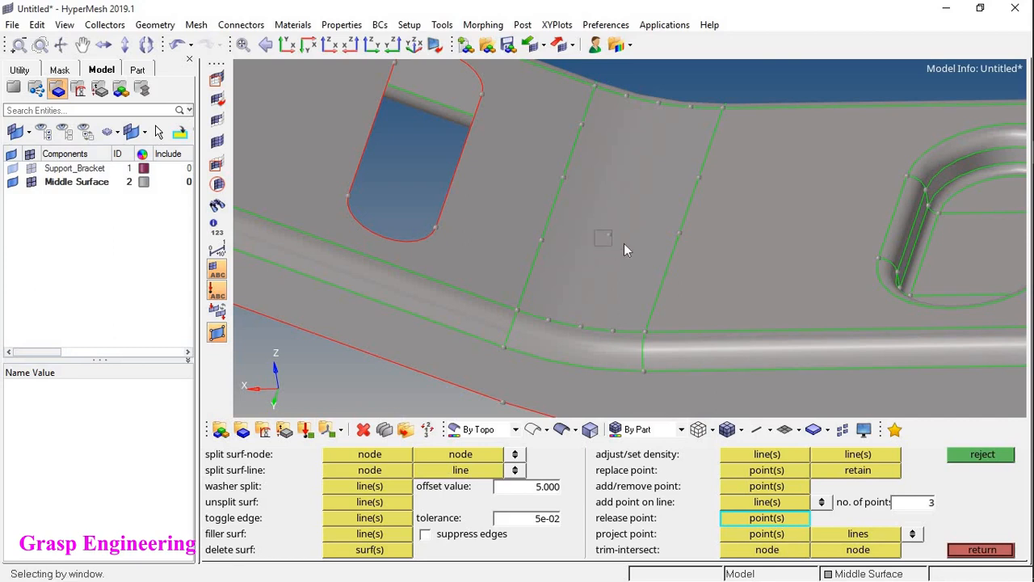
left_click(680, 233)
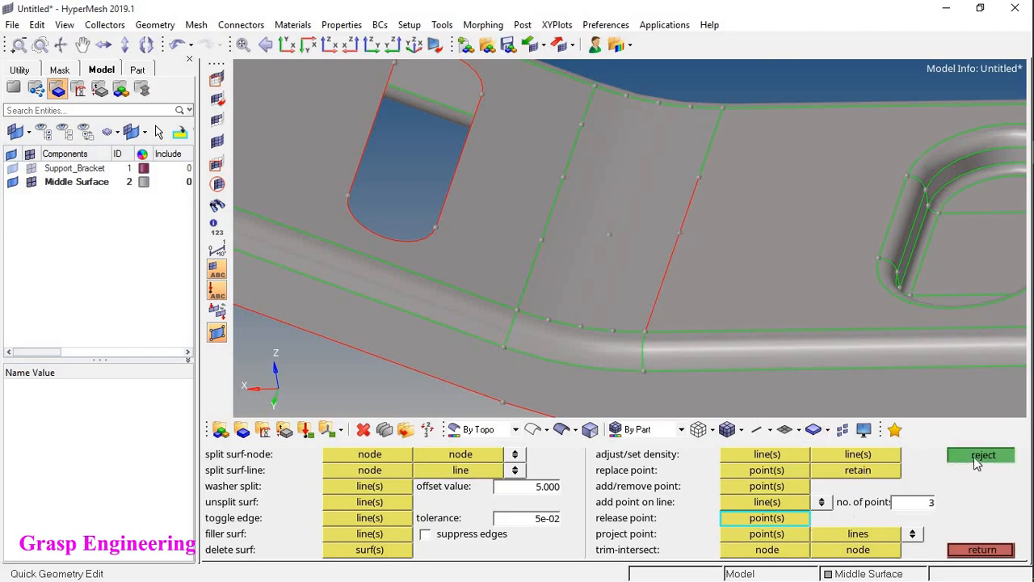
left_click(362, 505)
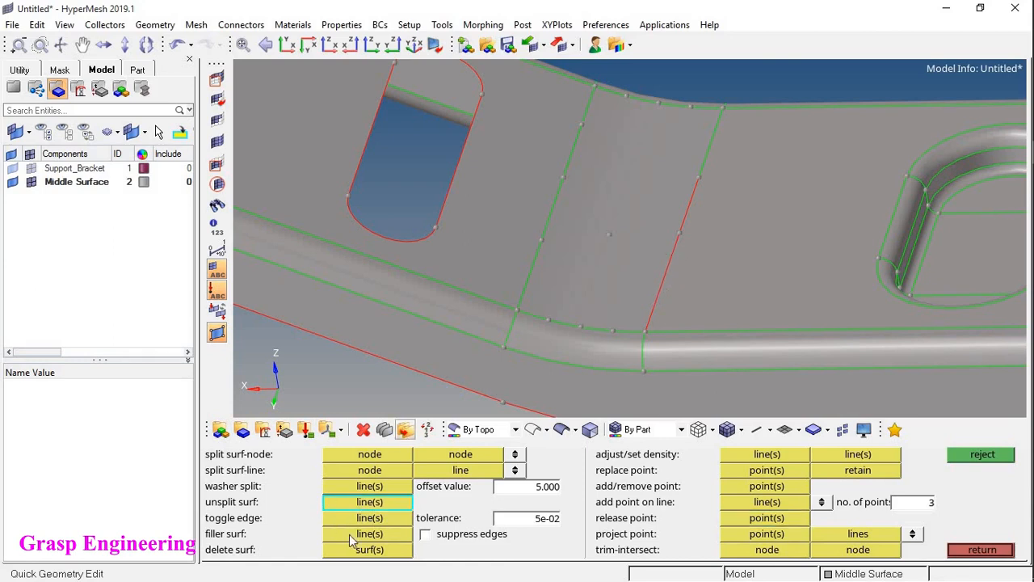
Toggle the free lower segment of the bend's pocket-side transverse line into a shared edge with a tolerance of 5e-02
left_click(369, 518)
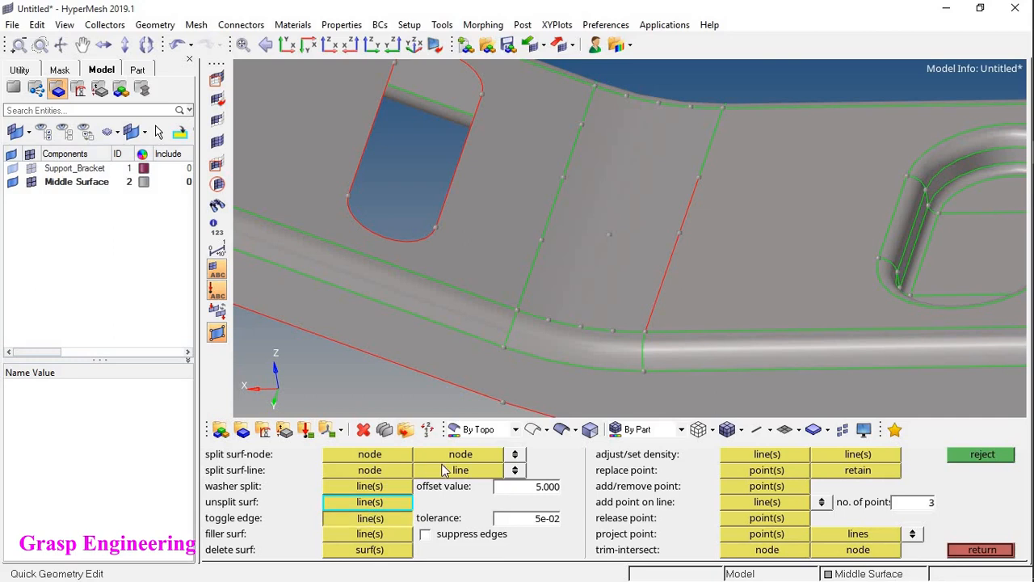
left_click(660, 293)
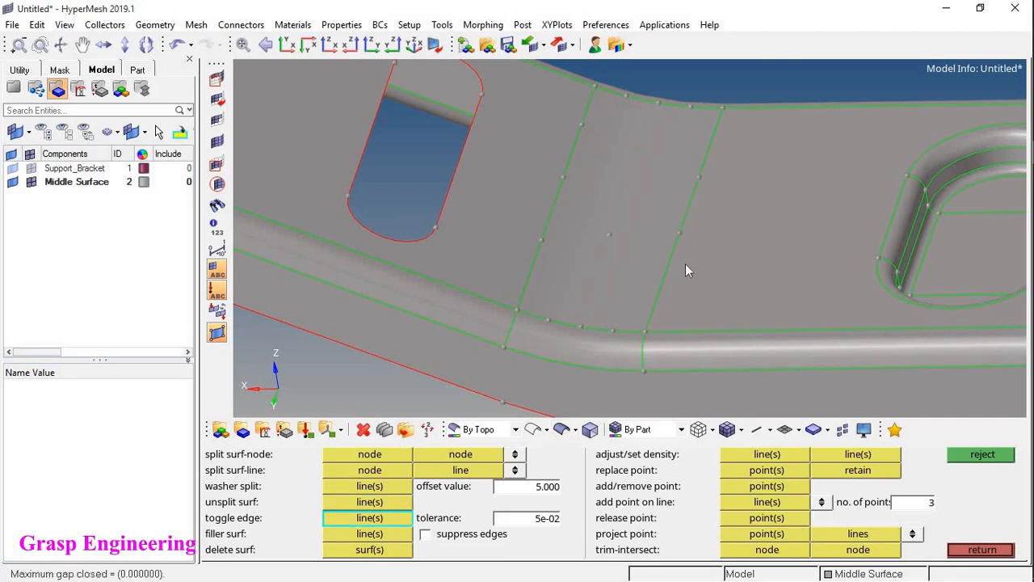
scroll(685, 271, "up", 5)
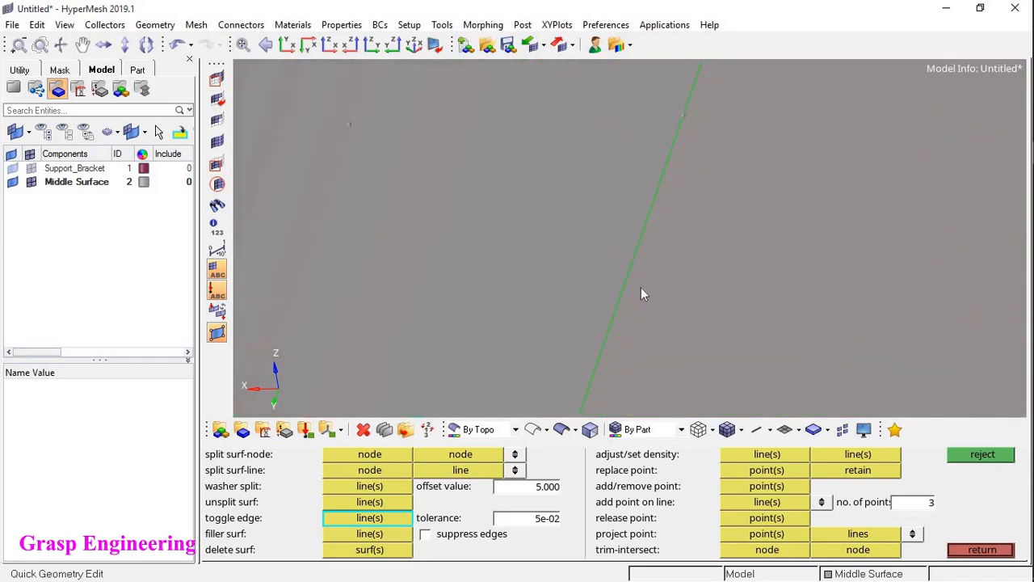
scroll(641, 294, "down", 3)
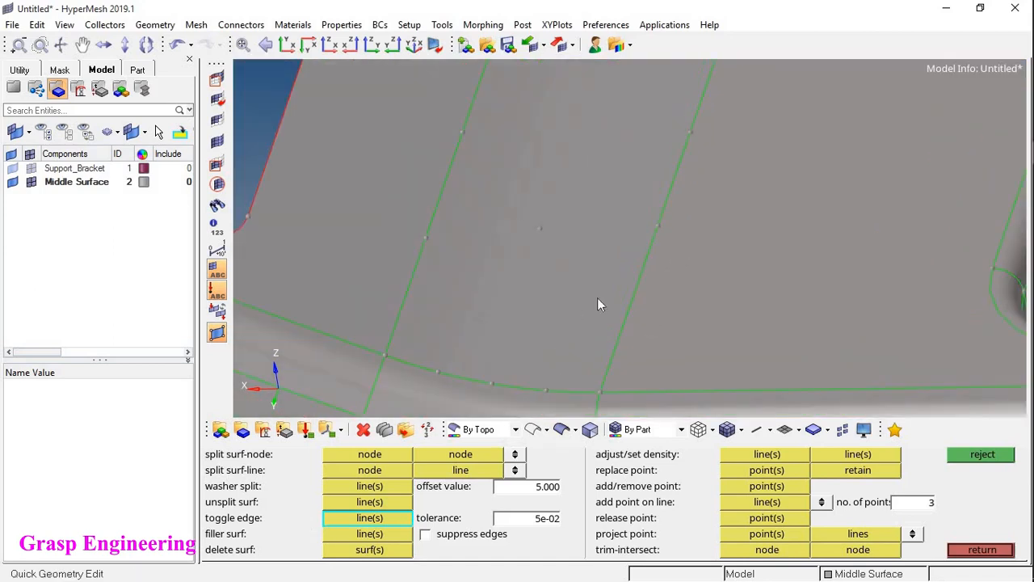
scroll(602, 301, "down", 3)
left_click_drag(677, 297, 655, 250, "ctrl")
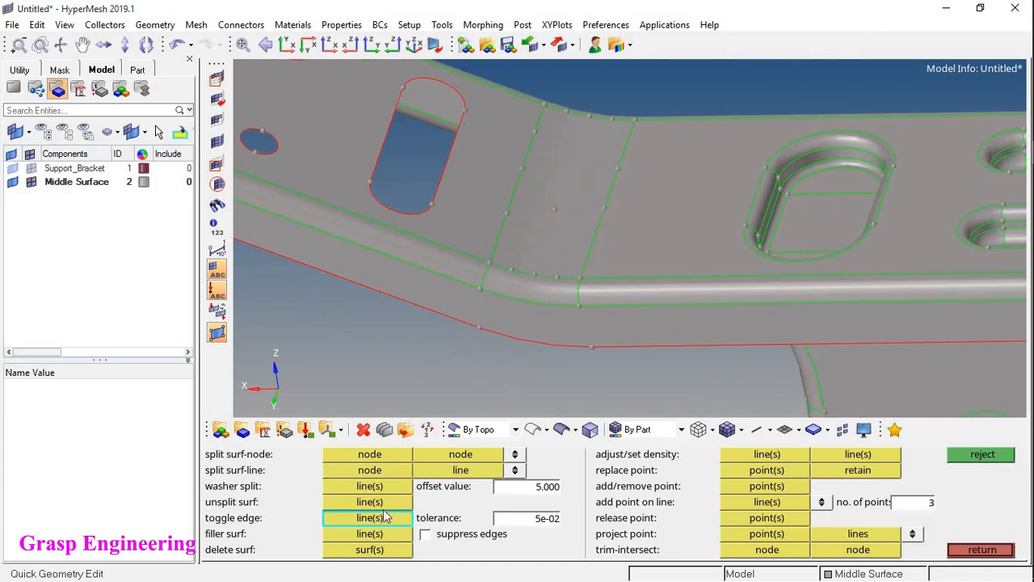
Examine the bracket's end region and the recessed pocket's straight side wall up close
mouse_move(635, 284)
left_mouse_down("ctrl")
mouse_move(612, 297)
mouse_move(718, 274)
mouse_move(666, 237)
mouse_move(550, 214)
mouse_move(698, 274)
mouse_move(546, 258)
left_mouse_up("ctrl")
right_click_drag(558, 194, 595, 278, "ctrl")
scroll(595, 279, "down", 3, "ctrl")
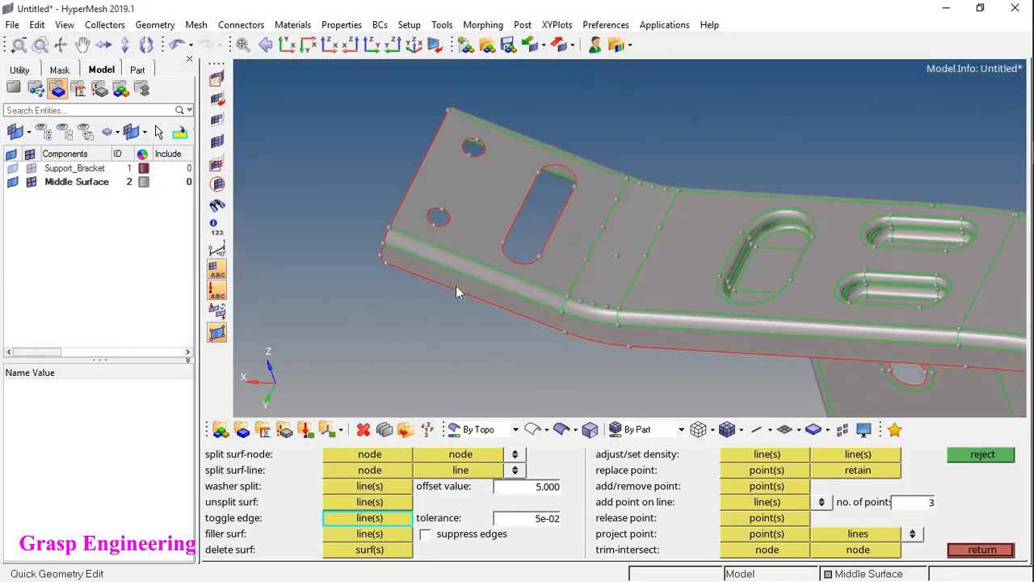
left_click_drag(496, 298, 535, 317, "ctrl")
left_click_drag(671, 299, 566, 280, "ctrl")
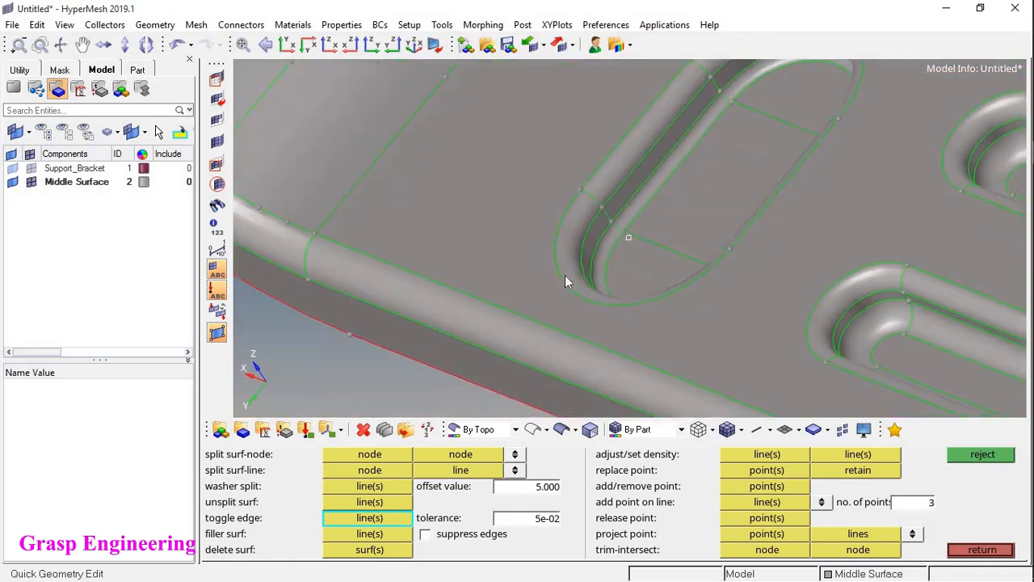
scroll(566, 280, "up", 3, "ctrl")
right_click_drag(705, 222, 523, 194, "ctrl")
left_click_drag(523, 194, 551, 204, "ctrl")
right_click_drag(541, 248, 576, 246, "ctrl")
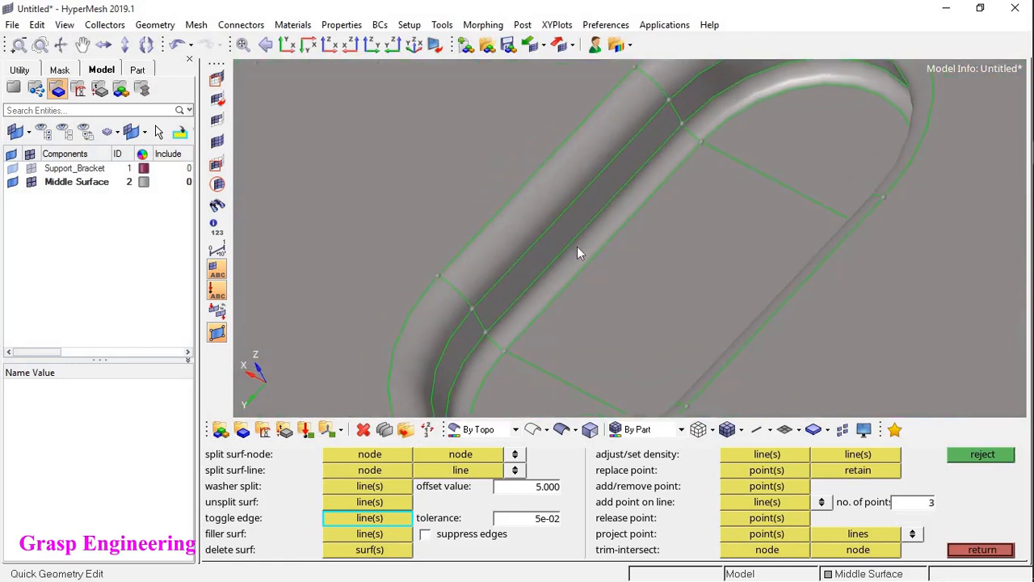
Measure the distance between the two points on the short edge of the recessed pocket's straight side wall
left_click(962, 554)
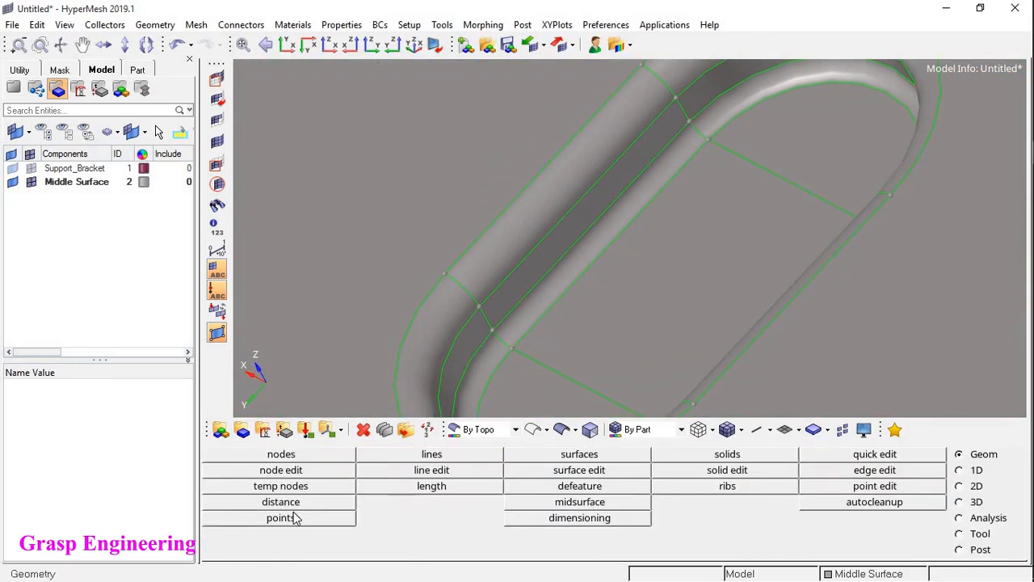
left_click(338, 514)
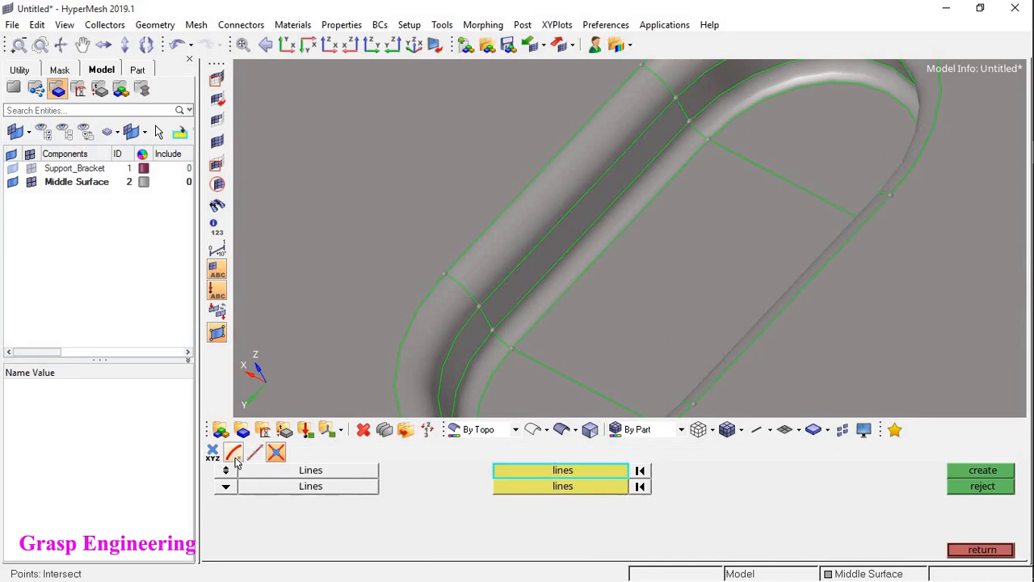
left_click(981, 552)
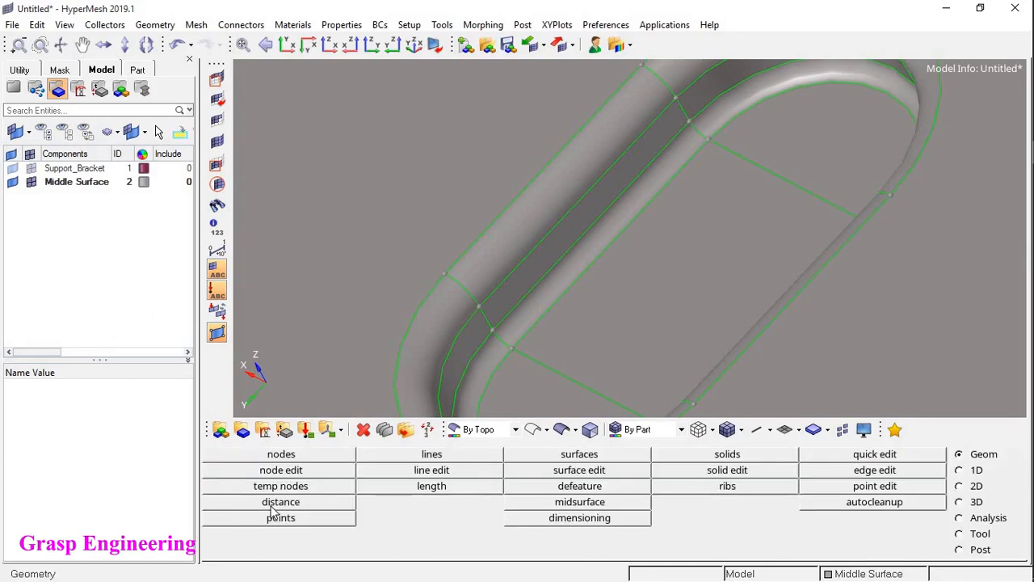
left_click(269, 501)
left_click(251, 489)
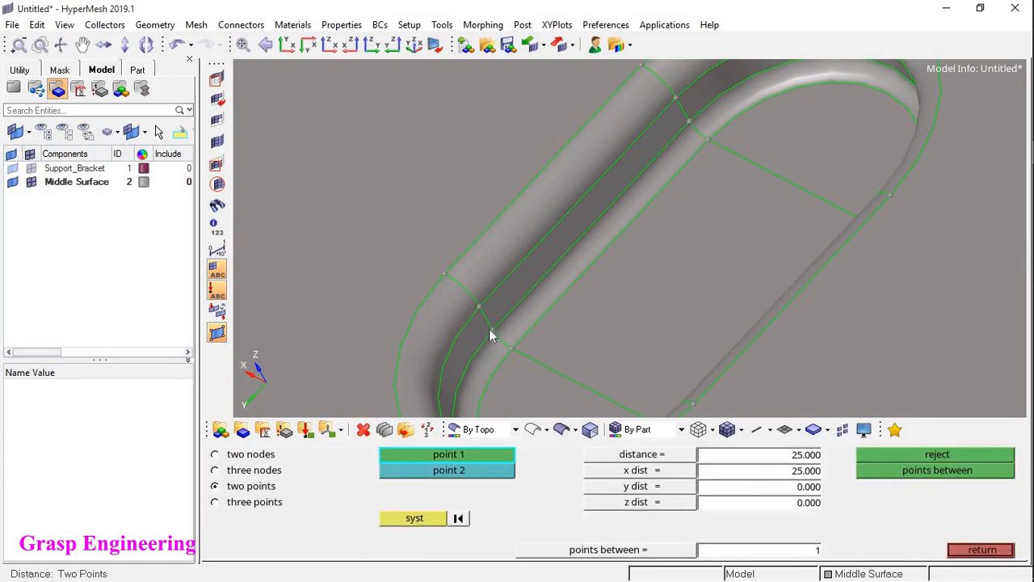
scroll(494, 335, "up", 3)
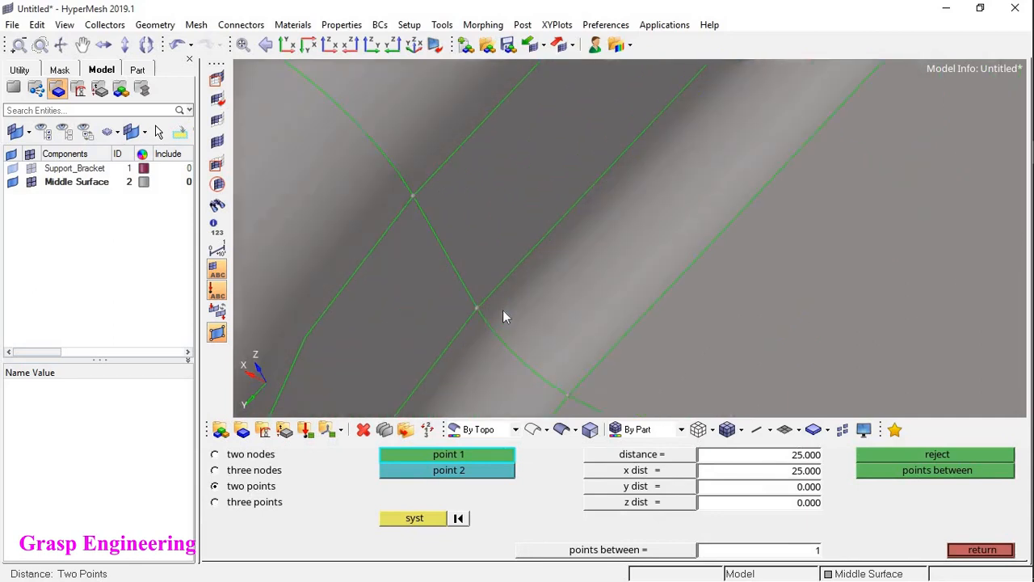
left_click(477, 308)
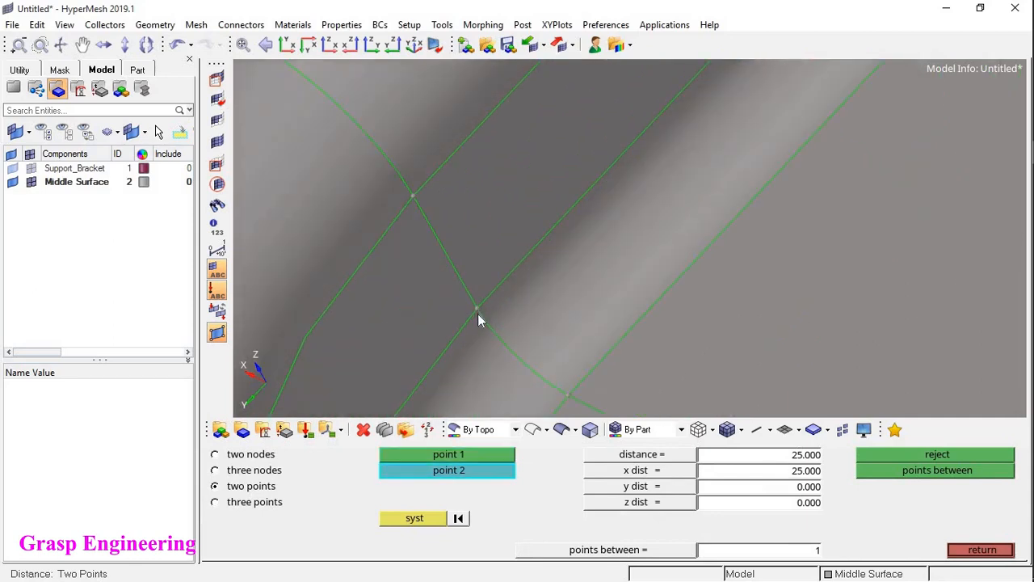
left_click(413, 197)
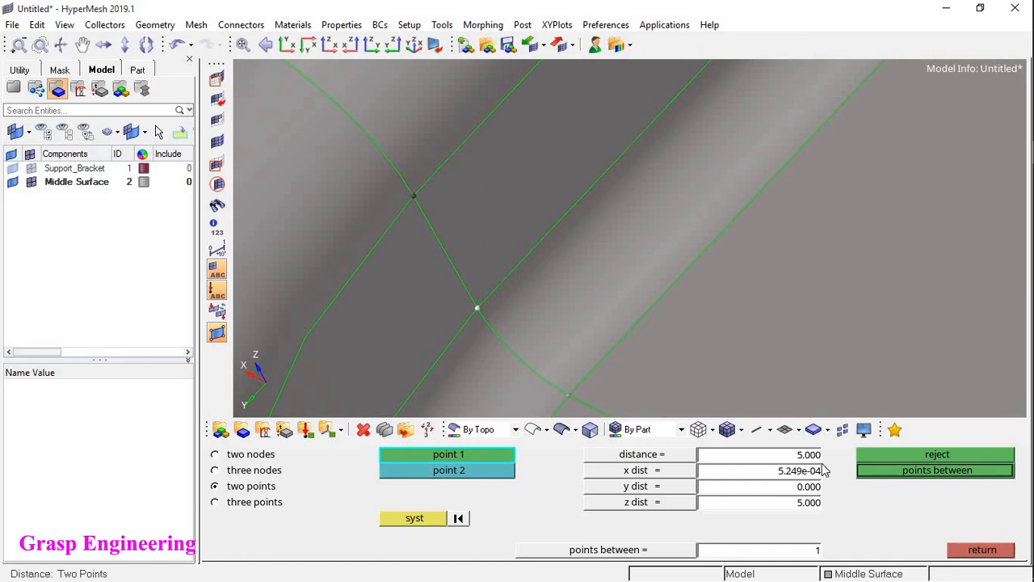
left_click(968, 552)
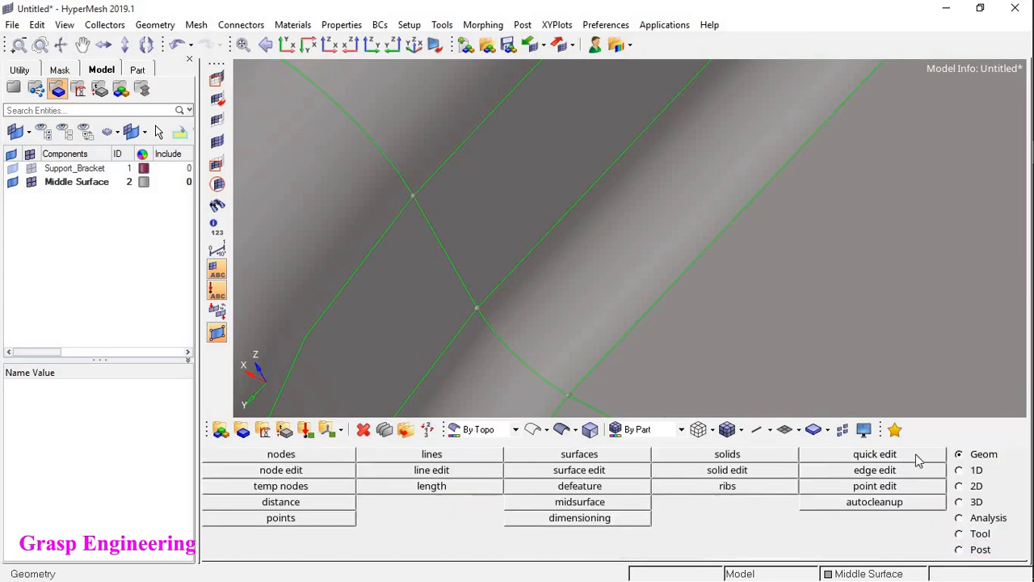
Delete the narrow straight wall surface between the two fillets on the recessed pocket's bend-facing side using quick edit
left_click(919, 459)
scroll(524, 307, "down", 5, "ctrl")
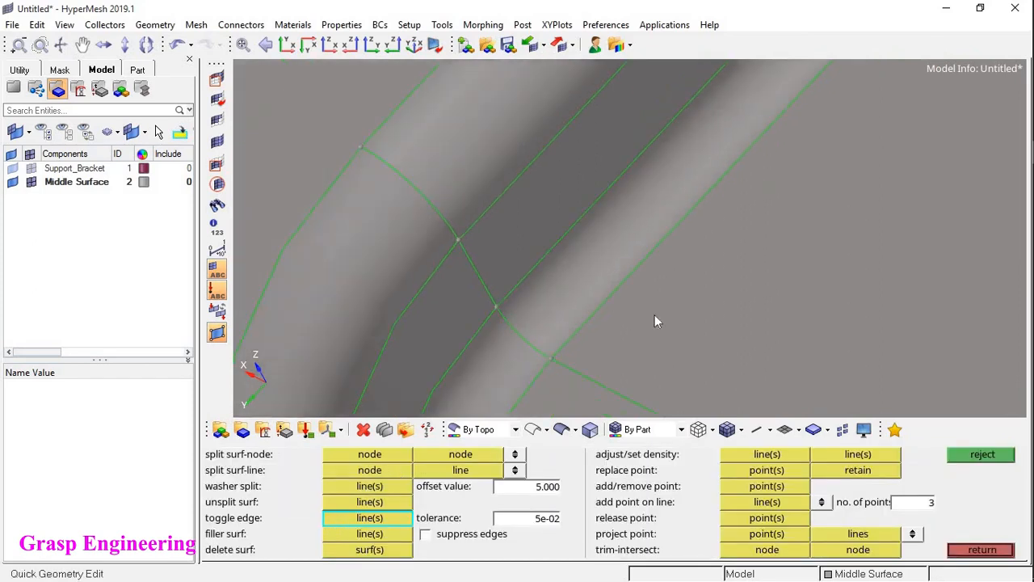
left_click_drag(655, 315, 554, 314, "ctrl")
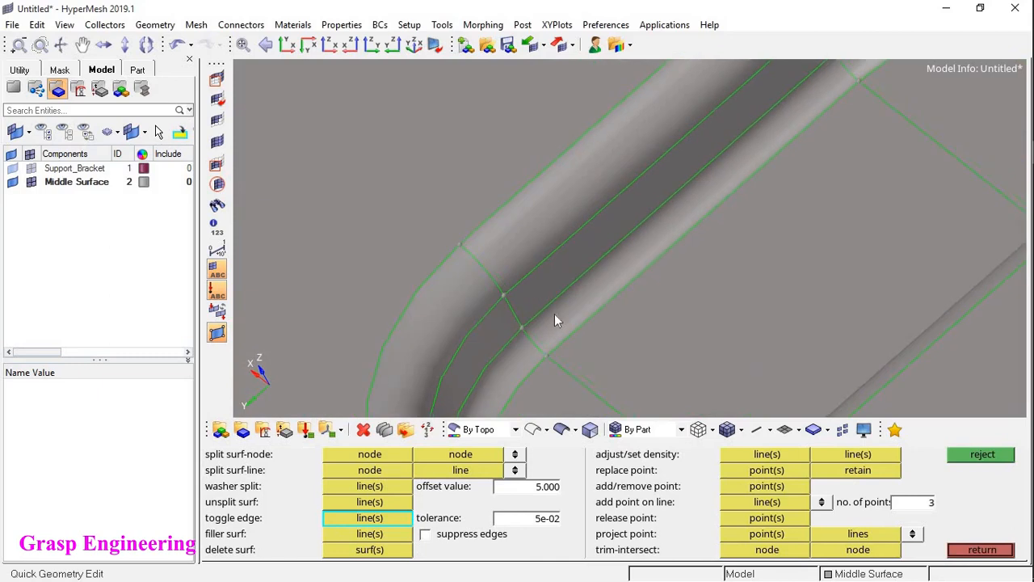
left_click(358, 553)
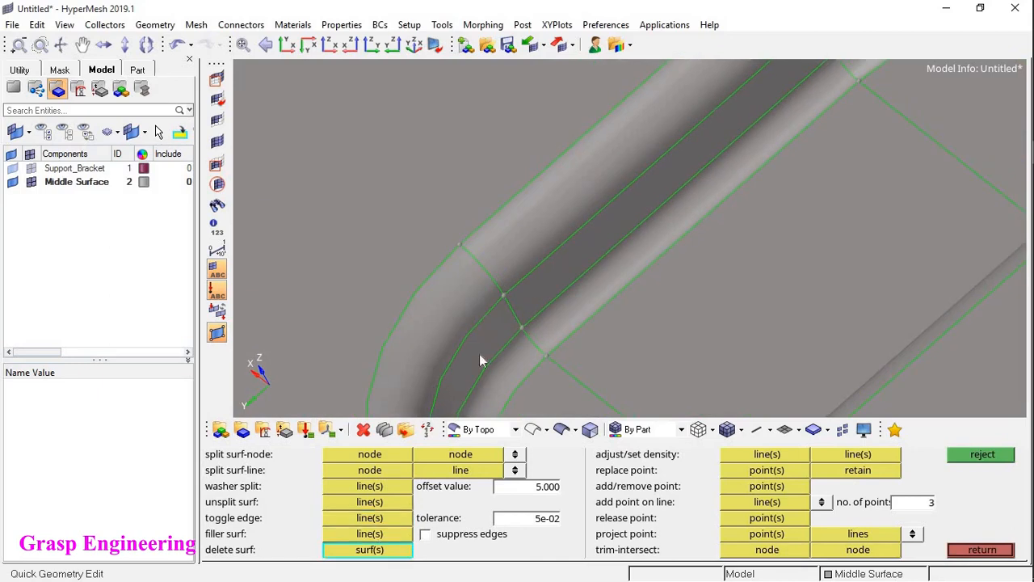
left_click(553, 295)
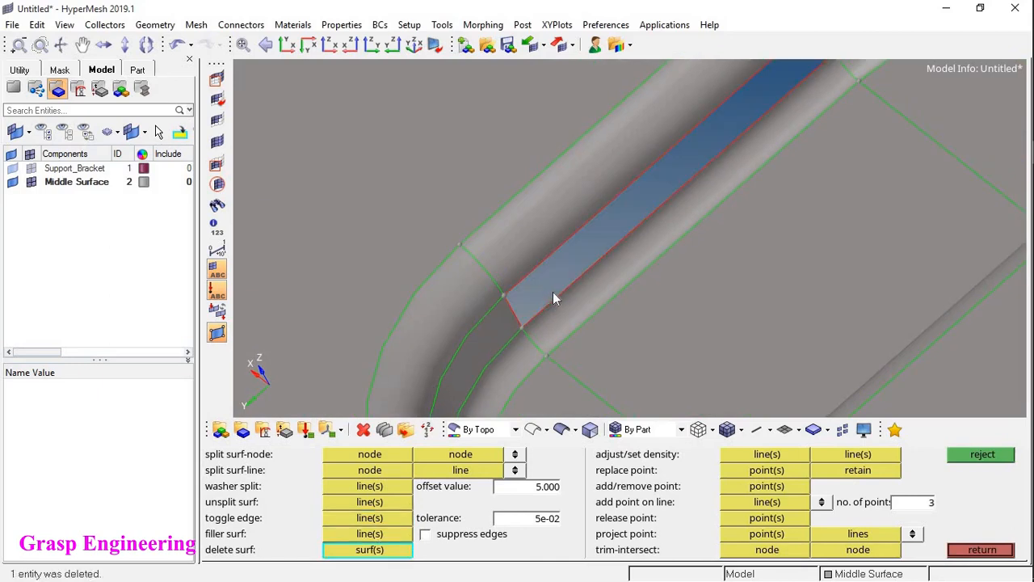
Close the gap left by the deleted pocket wall by toggling its inner long free edge with a tolerance of 5
left_click(356, 520)
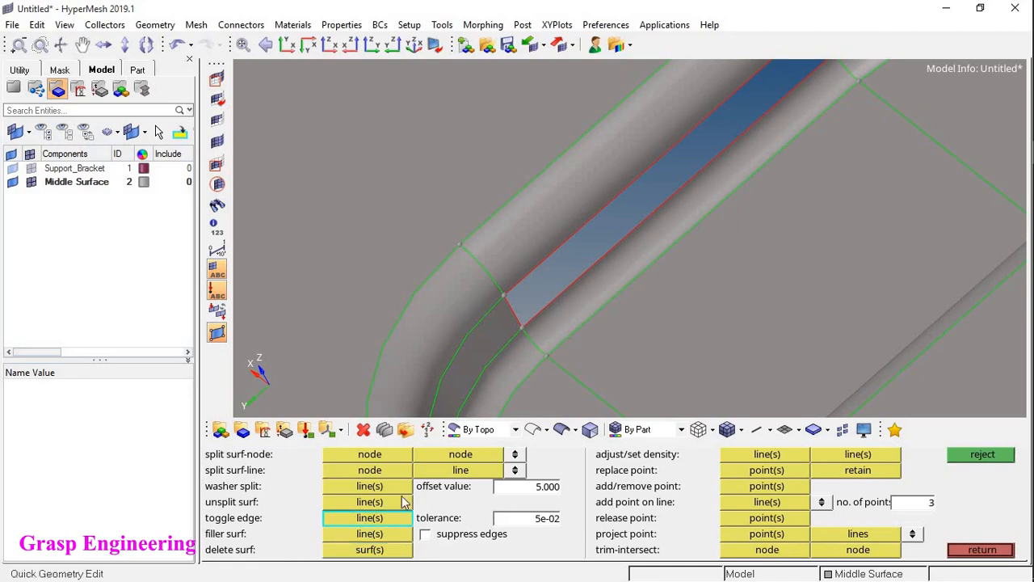
left_click(552, 335)
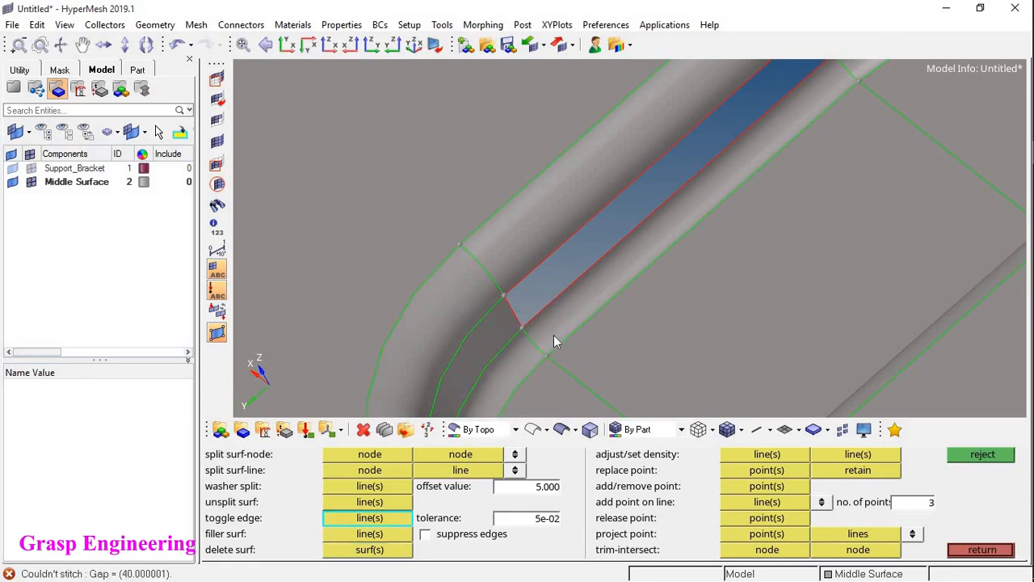
scroll(588, 240, "down", 2)
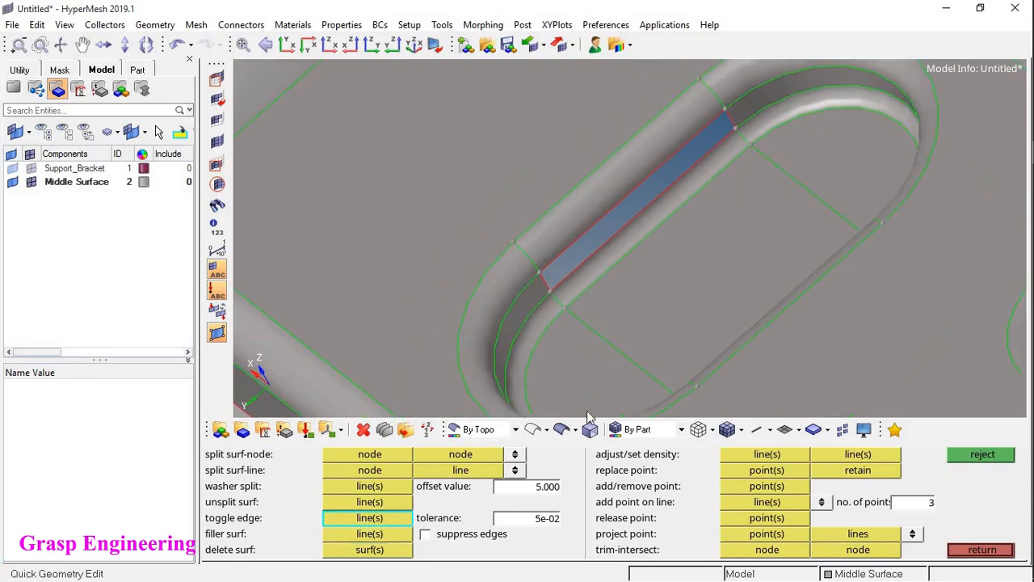
double_click(546, 518)
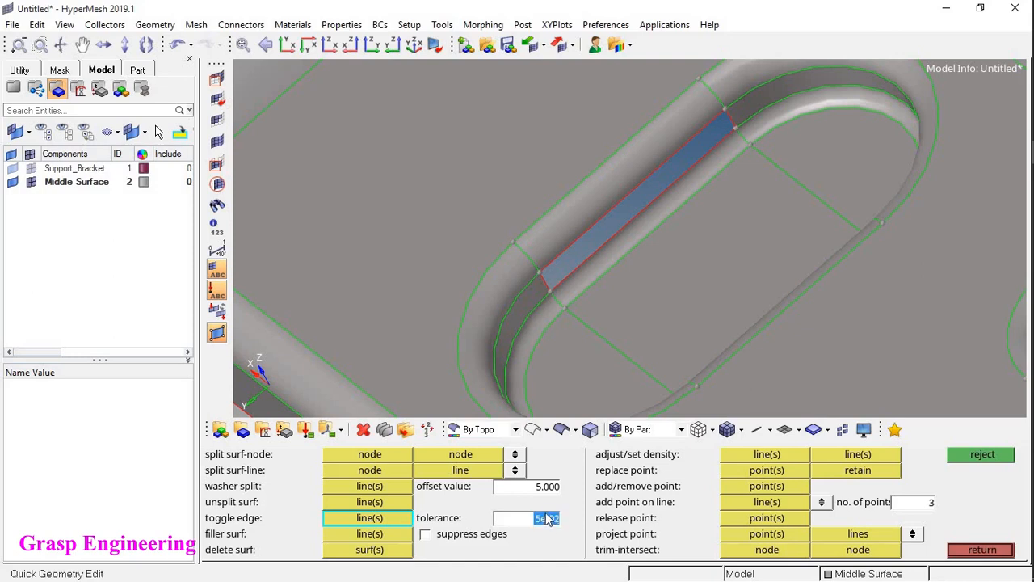
left_click(604, 240)
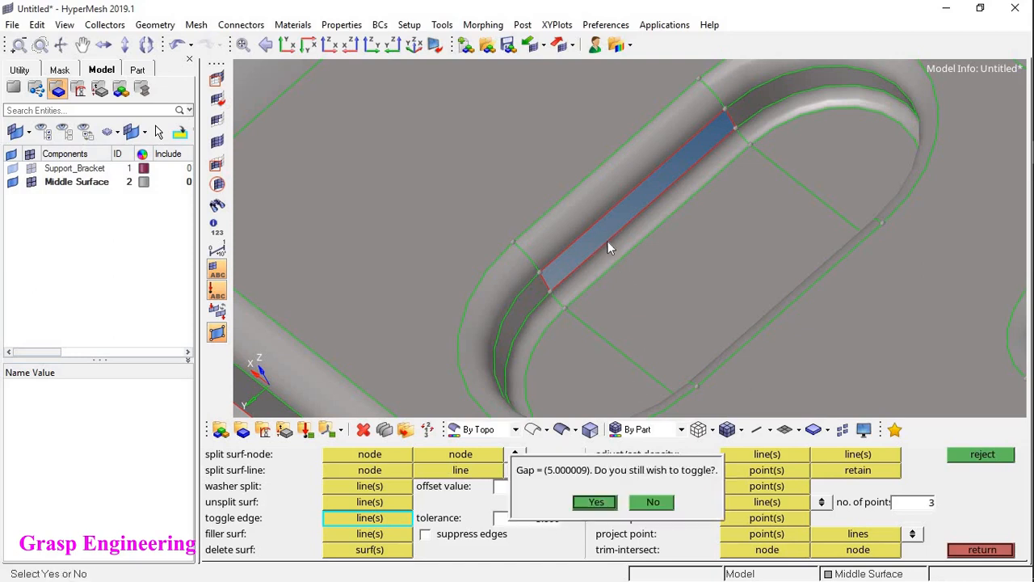
left_click(599, 503)
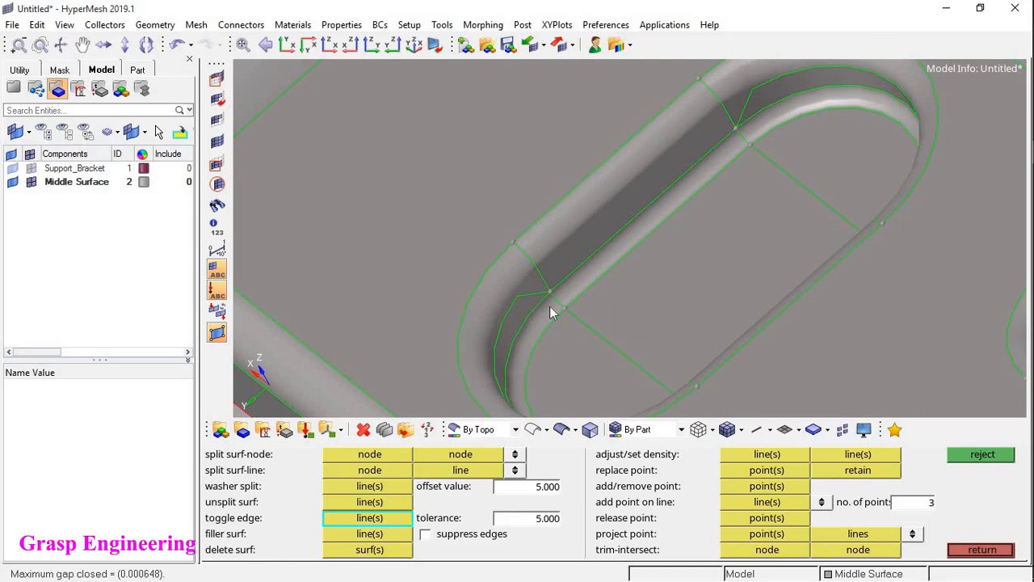
Suppress the two distorted wall edges that curve around the recessed pocket's ends from the closed gap
left_click_drag(597, 202, 630, 234, "ctrl")
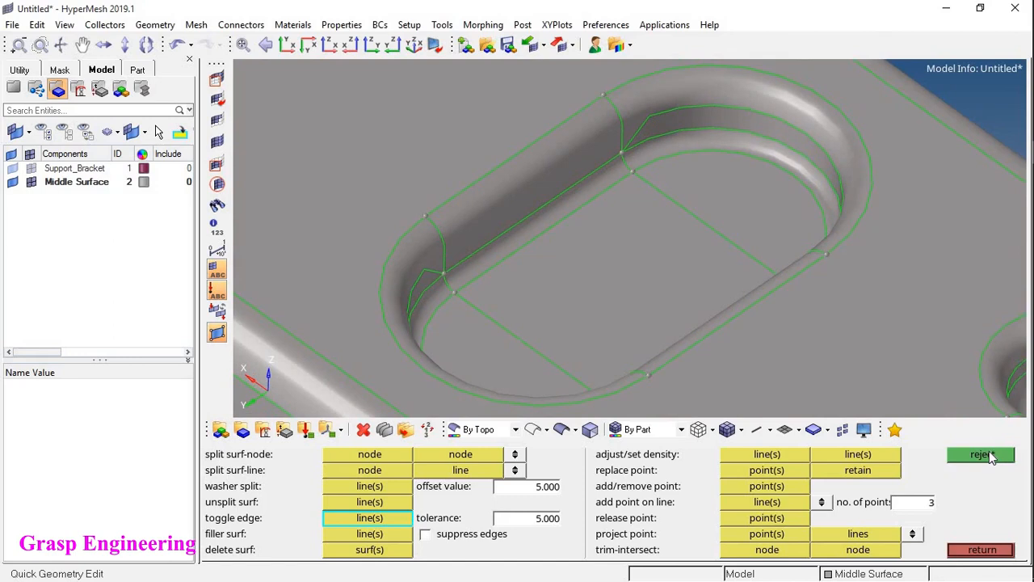
scroll(512, 300, "up", 3)
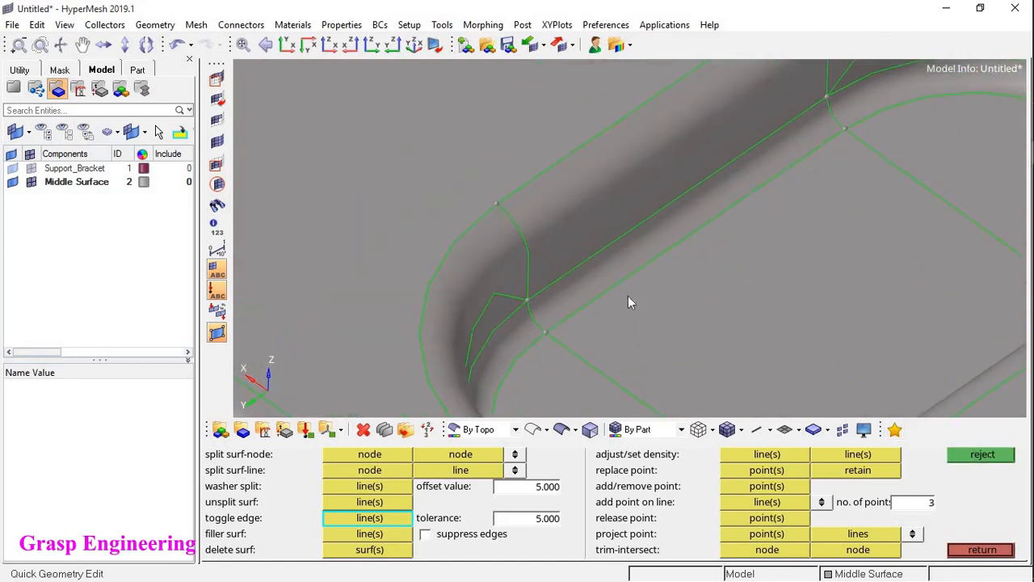
left_click(507, 294)
left_click(507, 293)
right_click_drag(784, 141, 689, 273, "ctrl")
left_click(772, 174)
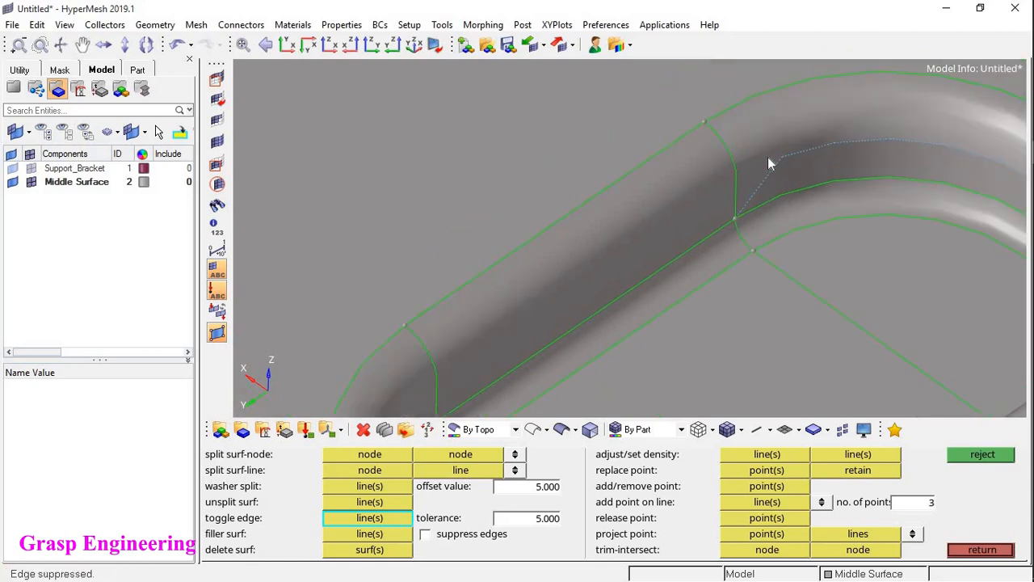
Try toggling the lower segment of the bend's pocket-side transverse line to a suppressed edge
scroll(698, 173, "down", 3)
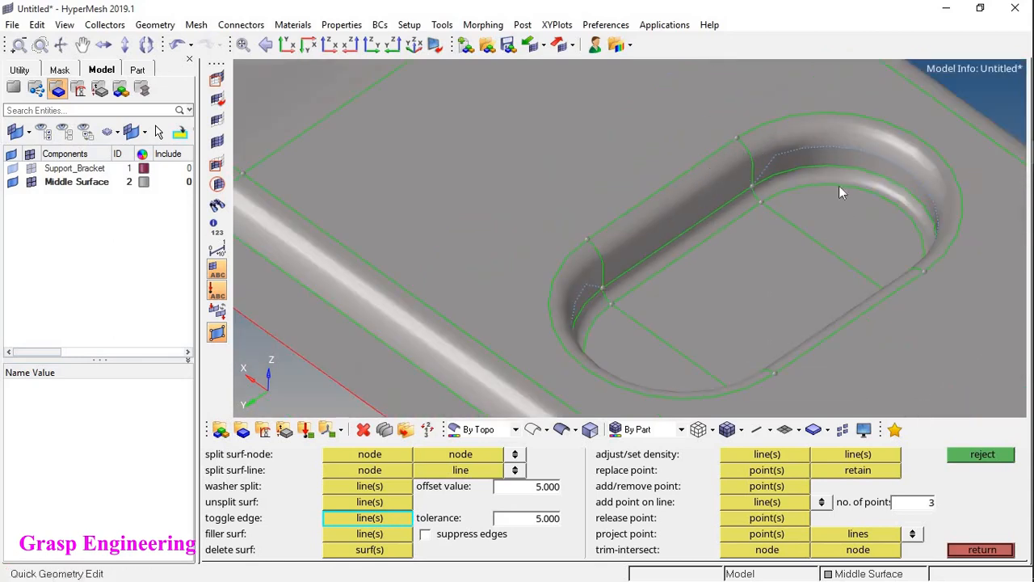
scroll(695, 242, "down", 3)
left_click_drag(695, 270, 735, 162, "ctrl")
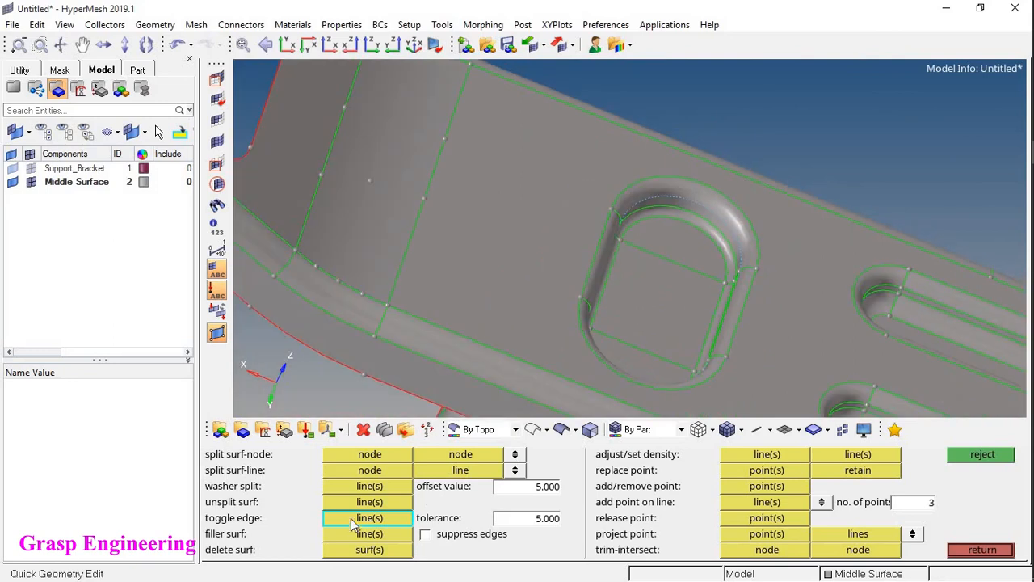
left_click_drag(660, 228, 764, 133, "ctrl")
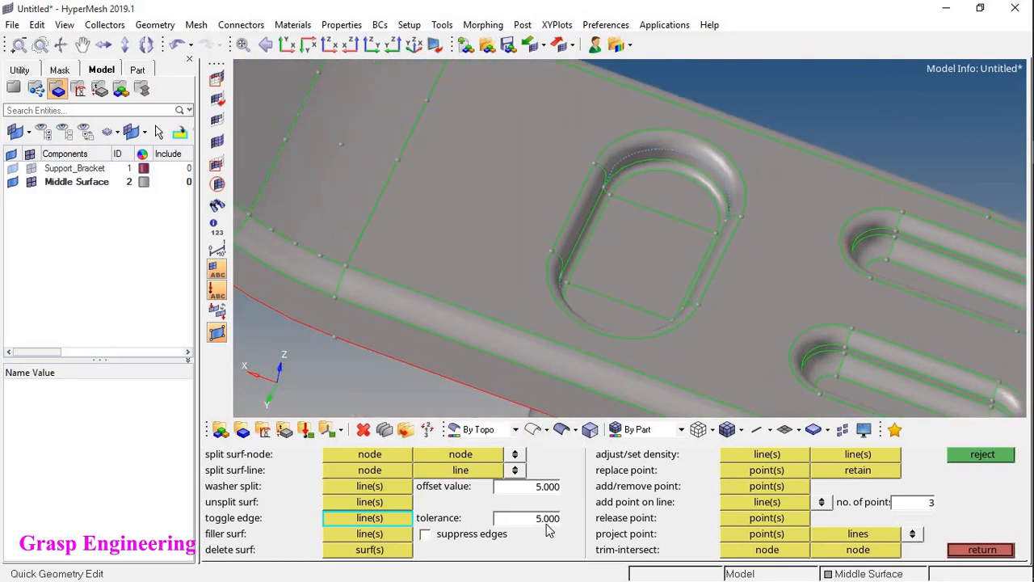
left_click(546, 521)
left_click(376, 210)
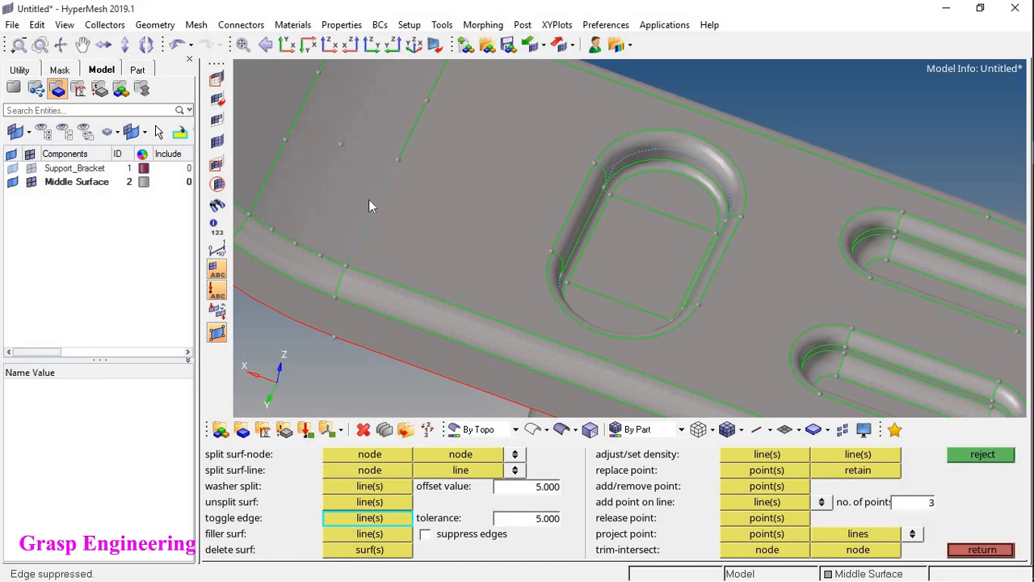
left_click_drag(739, 243, 651, 140, "ctrl")
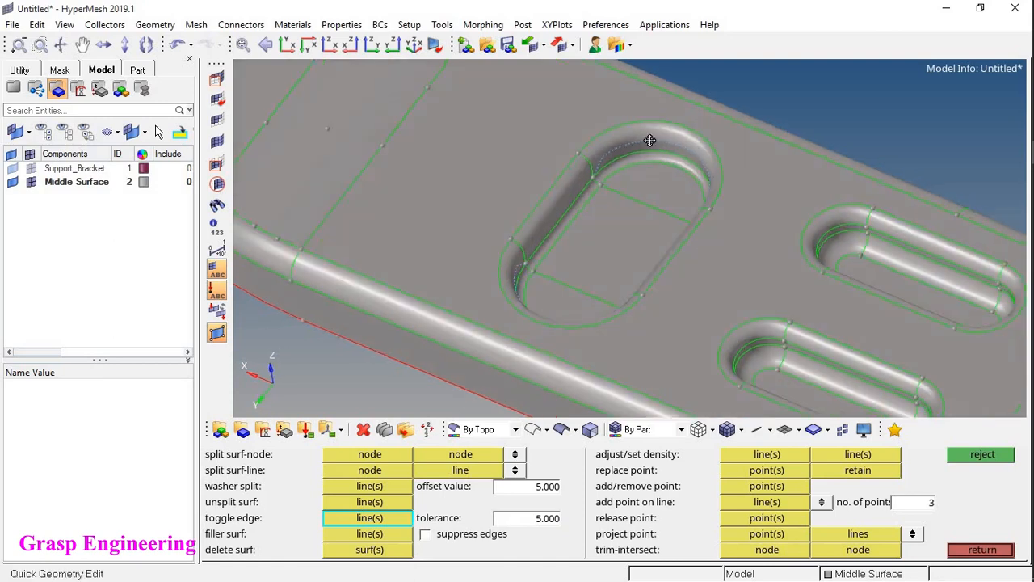
right_click_drag(846, 404, 669, 259, "ctrl")
scroll(669, 258, "down", 1, "ctrl")
right_click_drag(604, 226, 469, 194, "ctrl")
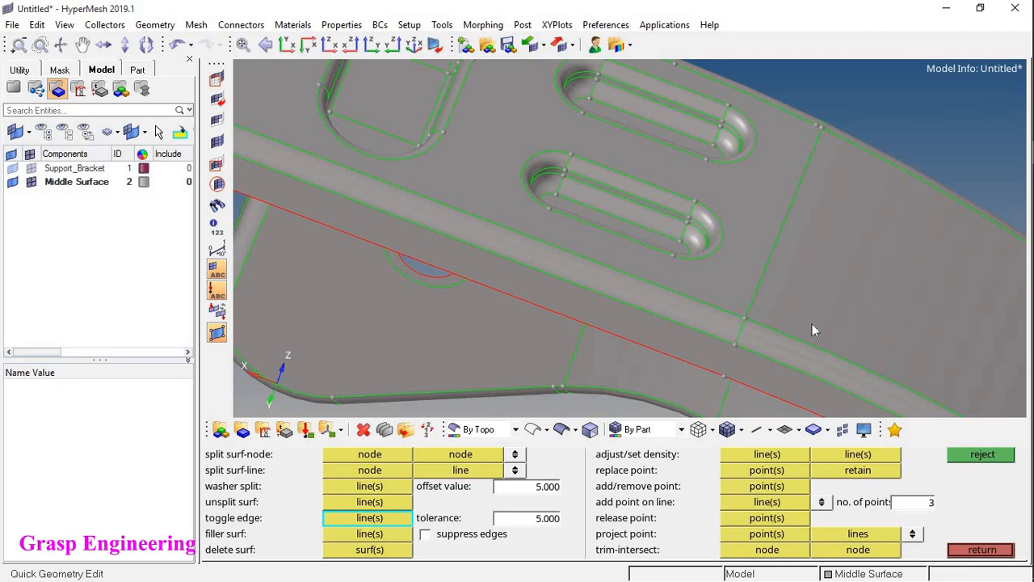
Project the side flange's free-edge point near its tapered, rounded end onto the bend's lower green line
left_click_drag(813, 324, 711, 247, "ctrl")
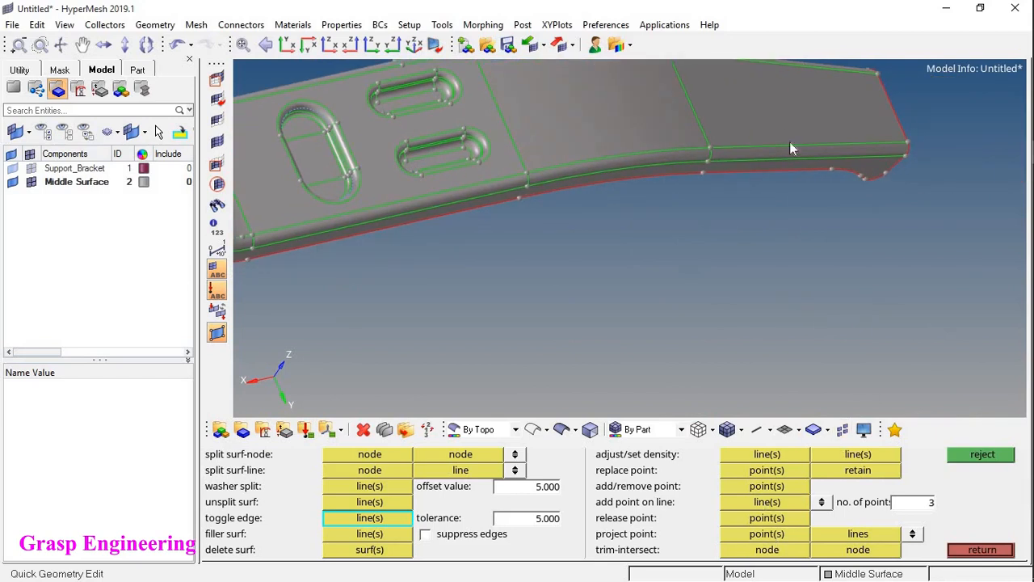
left_click_drag(790, 148, 603, 198, "ctrl")
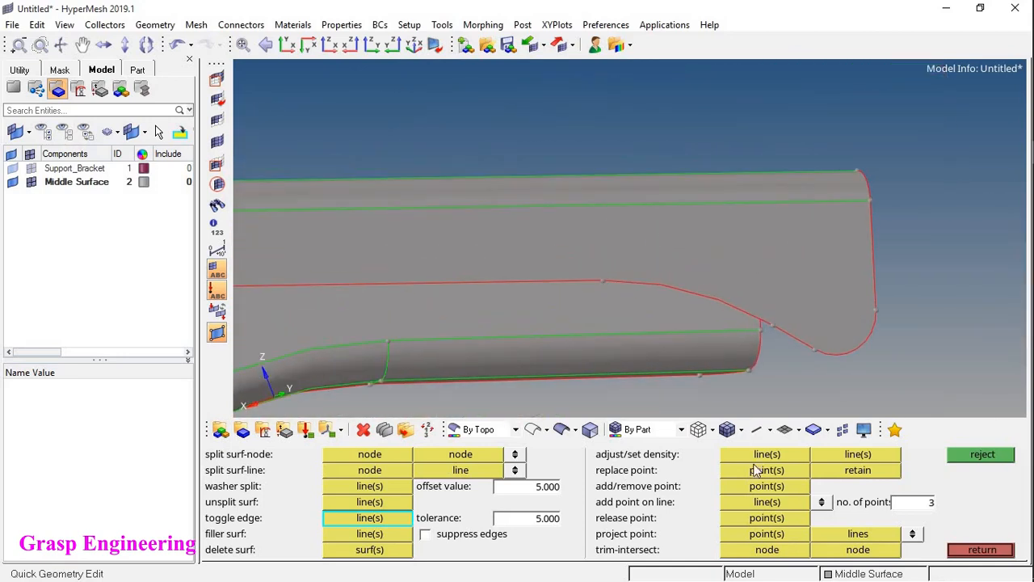
left_click(766, 533)
left_click(604, 278)
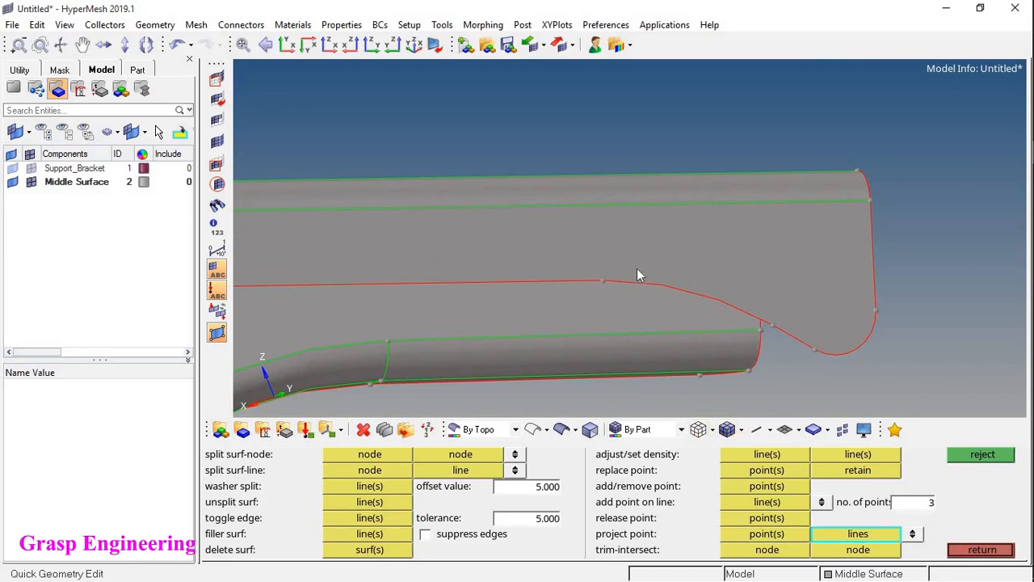
left_click_drag(637, 274, 689, 269, "ctrl")
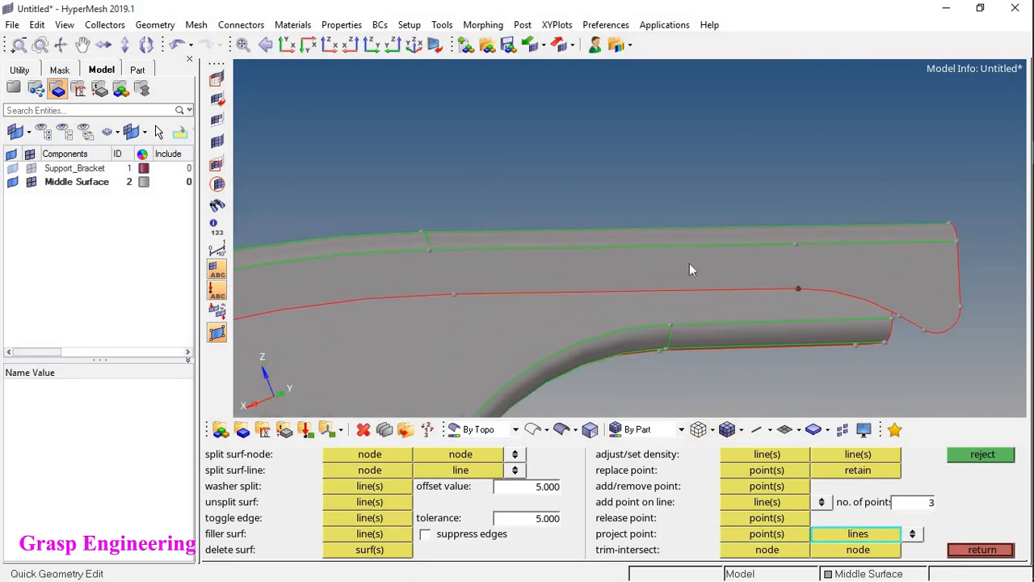
Project the flange's free-edge point where its straight and curved portions meet onto the bend's lower line, beside the short transverse line
right_click_drag(585, 254, 679, 283, "ctrl")
left_click(652, 288)
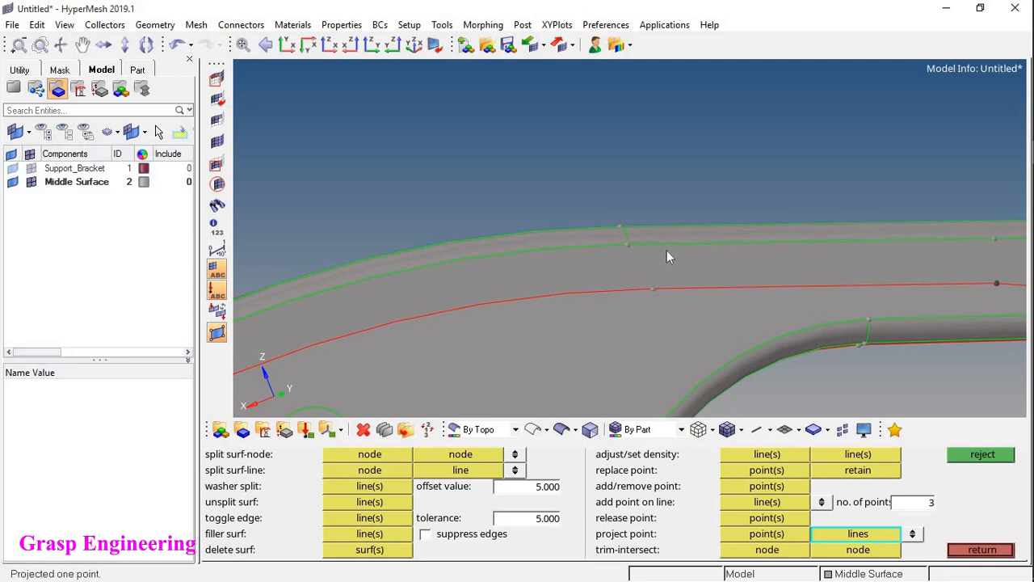
left_click_drag(655, 289, 685, 328, "ctrl")
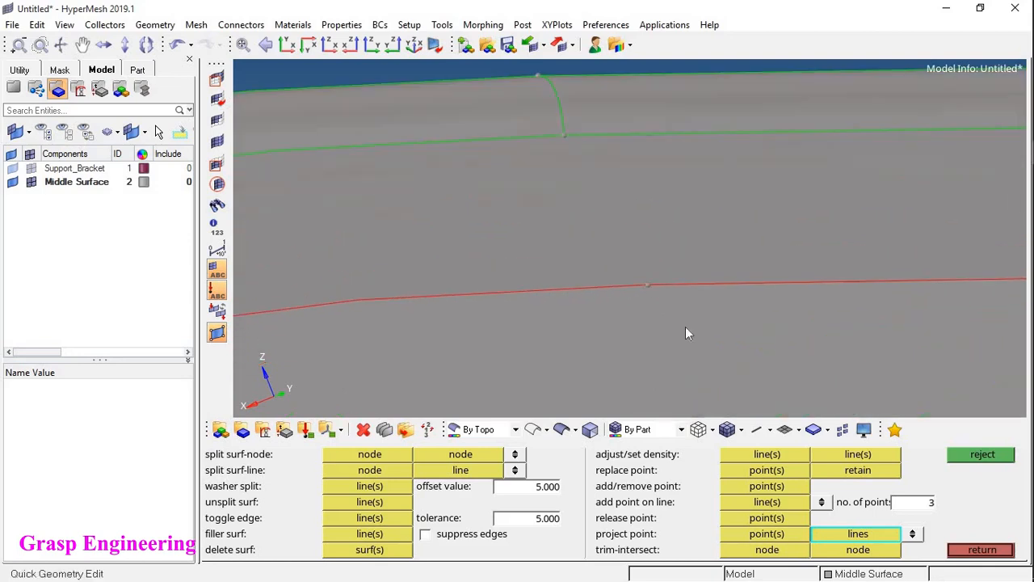
left_click(790, 538)
left_click(648, 285)
left_click(649, 131)
scroll(634, 204, "down", 5, "ctrl")
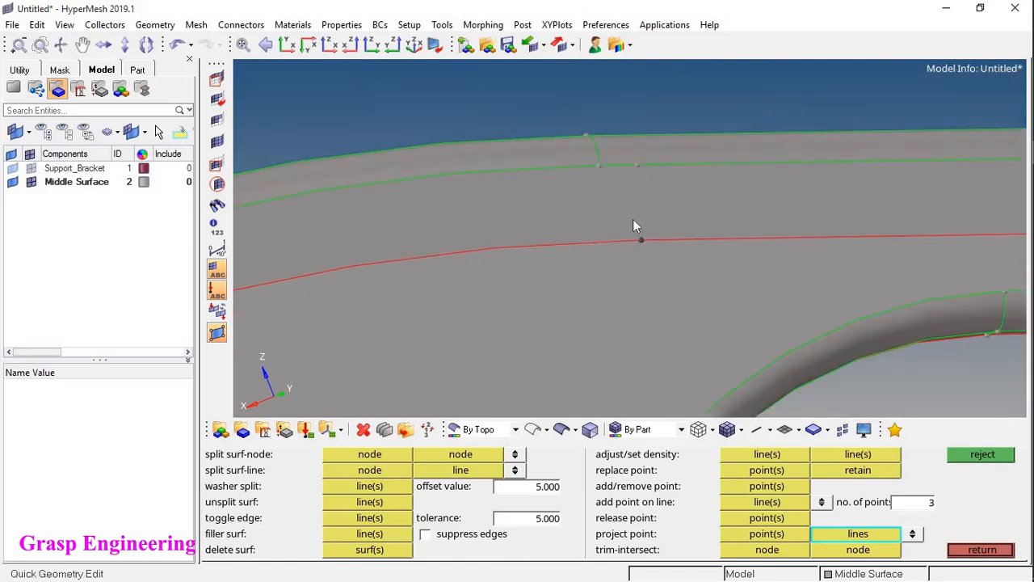
right_click_drag(648, 199, 557, 229, "ctrl")
scroll(561, 214, "up", 3, "ctrl")
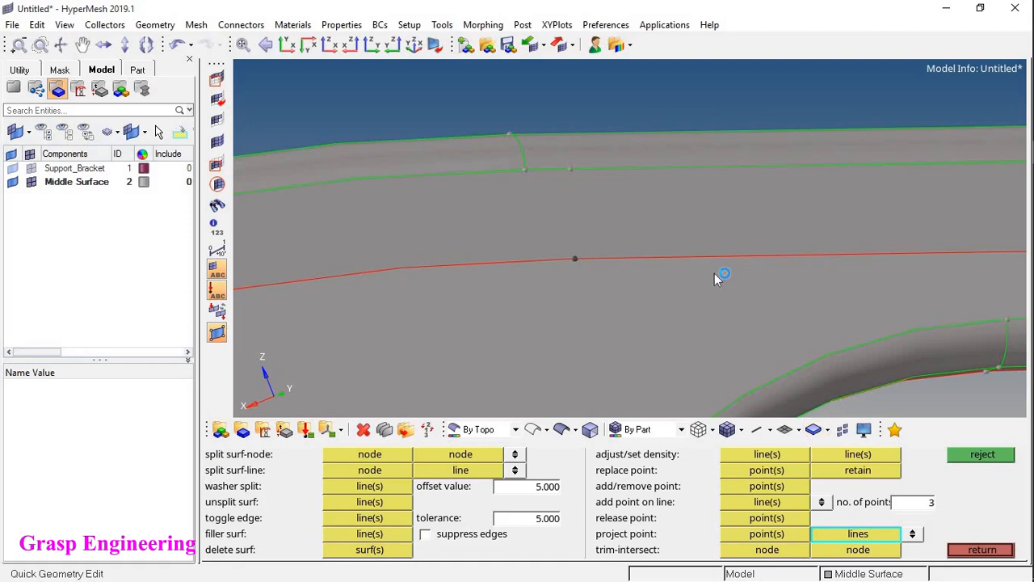
Add a point on the bend's curved free edge at the two-hole end of the bracket, just above its lower corner point
scroll(714, 273, "down", 2)
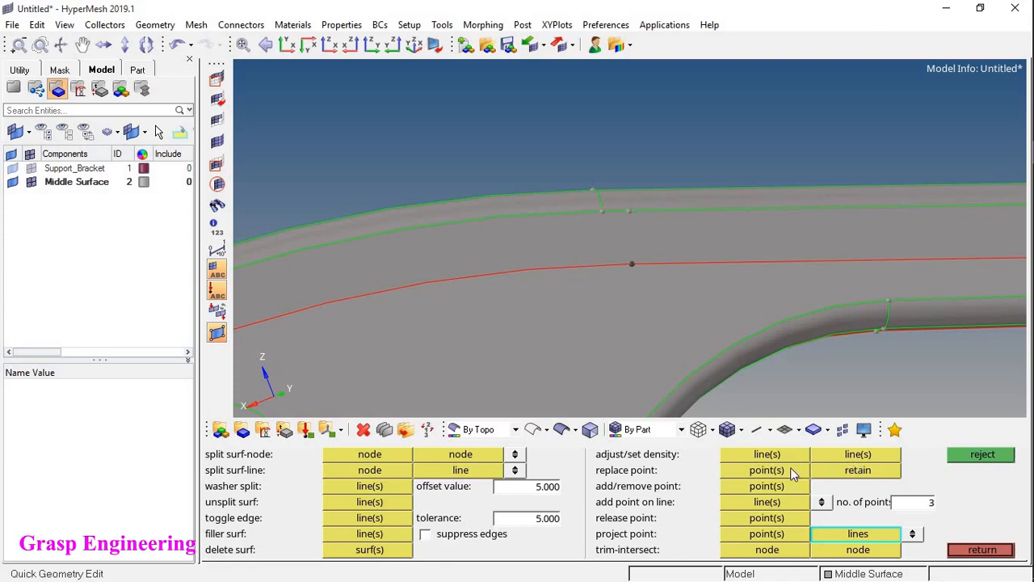
right_click_drag(656, 267, 903, 164, "ctrl")
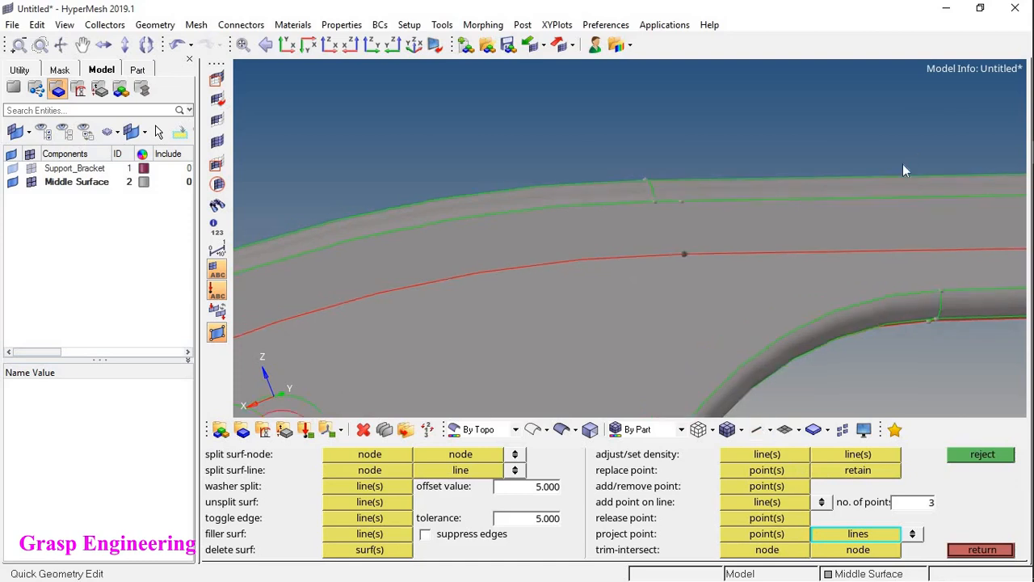
scroll(700, 191, "down", 5, "ctrl")
right_click_drag(592, 291, 791, 203, "ctrl")
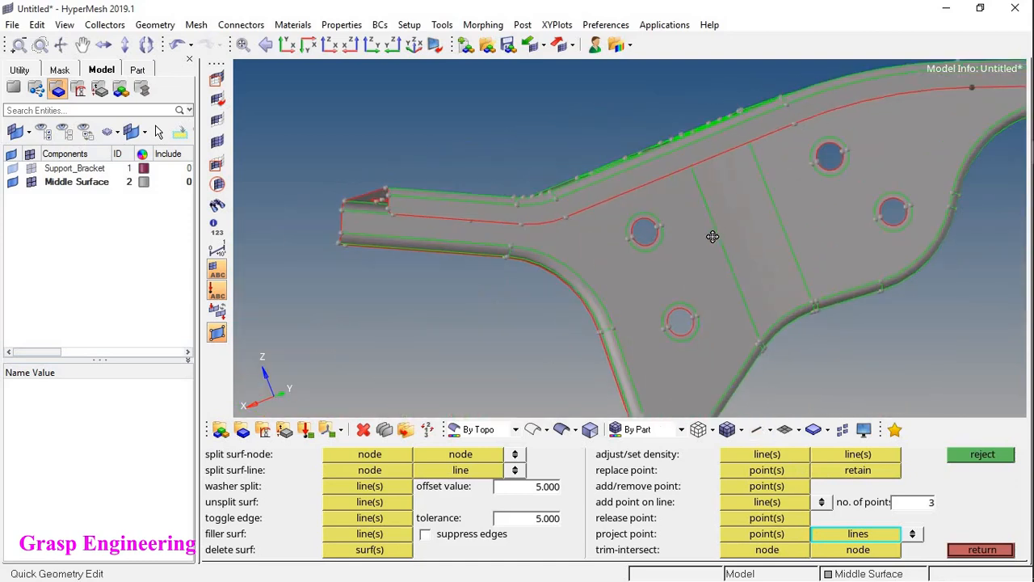
left_click_drag(713, 236, 749, 176, "ctrl")
scroll(437, 362, "up", 4, "ctrl")
right_click_drag(436, 362, 500, 353, "ctrl")
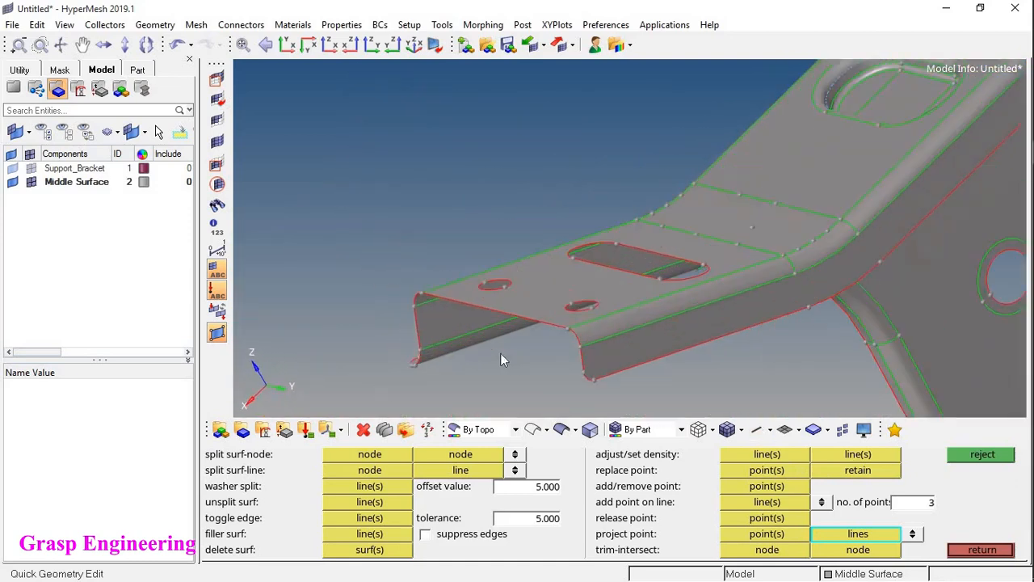
scroll(575, 354, "up", 4, "ctrl")
right_click_drag(574, 353, 696, 332, "ctrl")
scroll(716, 404, "up", 4, "ctrl")
right_click_drag(715, 404, 680, 330, "ctrl")
scroll(652, 321, "down", 5, "ctrl")
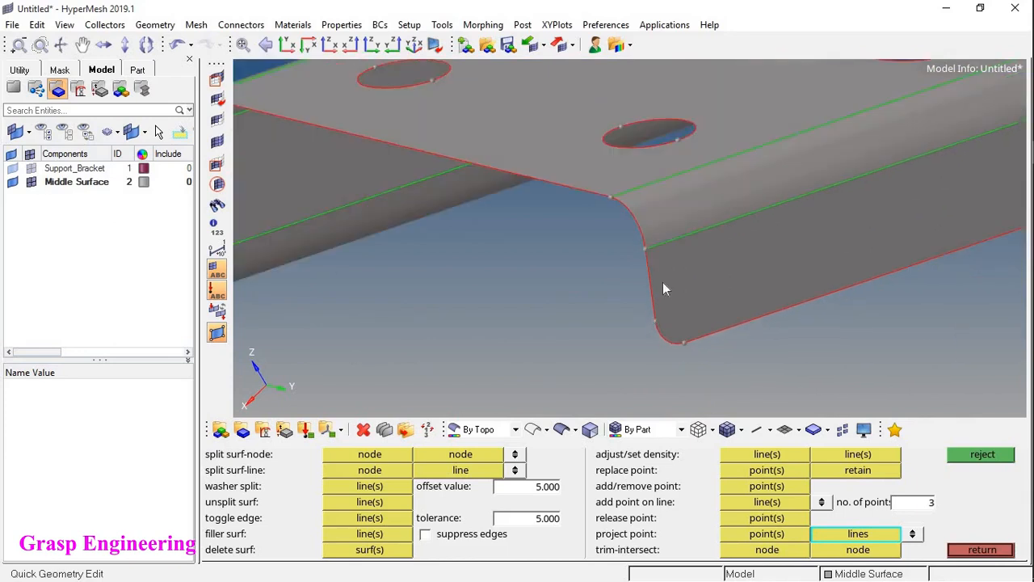
scroll(646, 251, "up", 6, "ctrl")
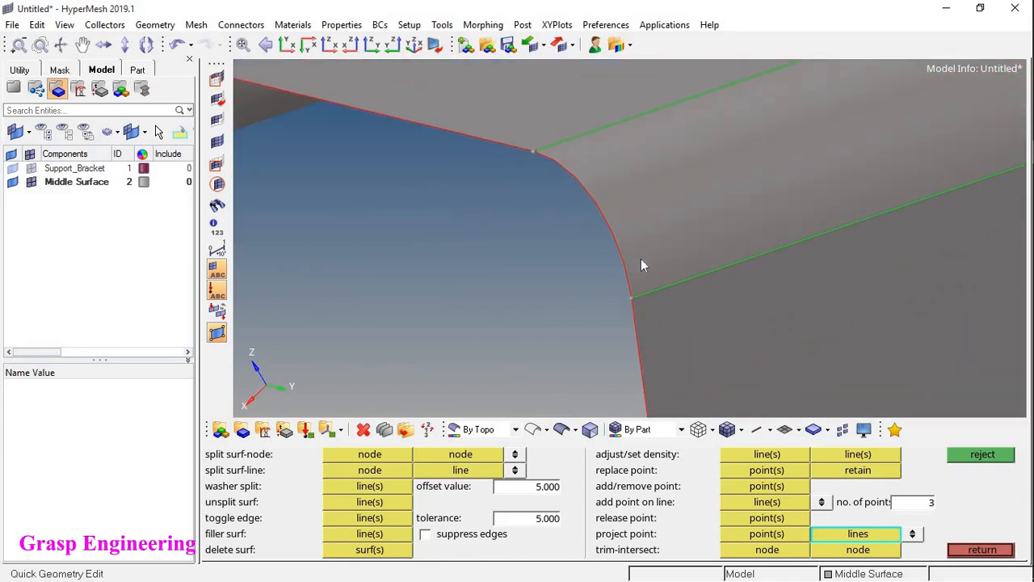
left_click(767, 488)
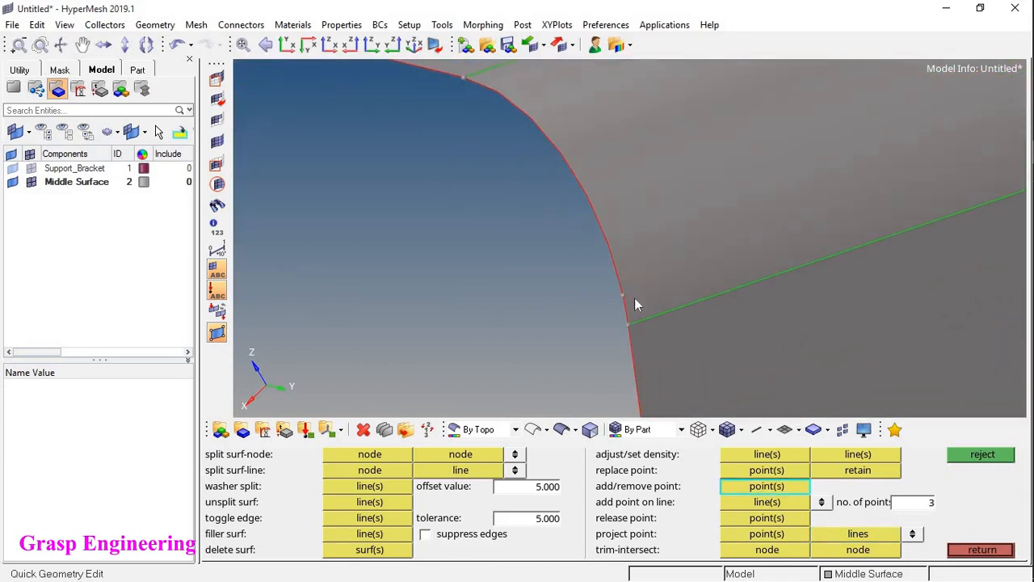
Use replace point to merge the added point on the curved free edge into the adjacent lower corner point of the bend
left_click(763, 470)
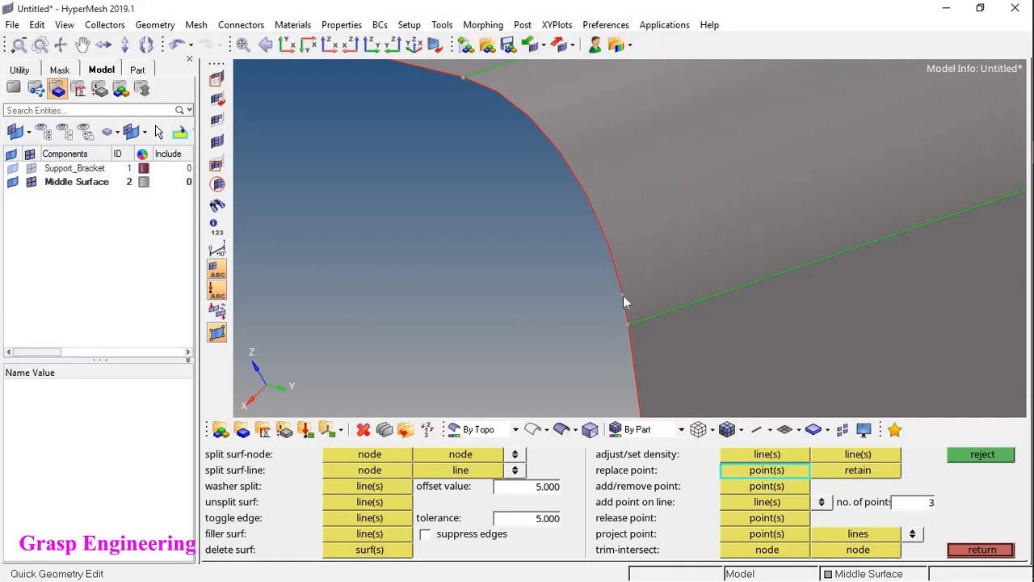
left_click(627, 315)
left_click(627, 324)
scroll(627, 315, "down", 6)
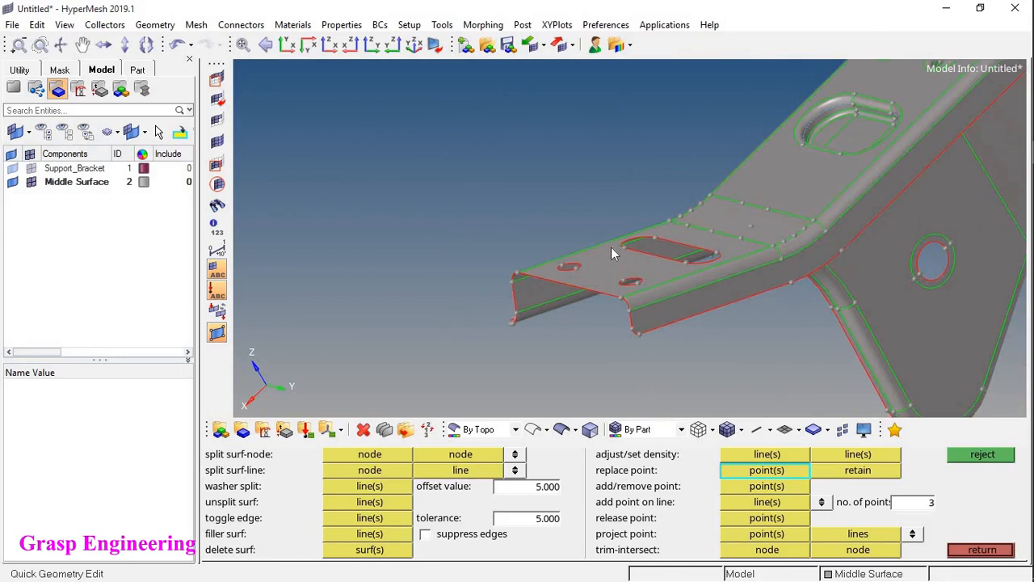
scroll(612, 248, "down", 5)
left_click_drag(635, 298, 733, 249, "ctrl")
right_click_drag(733, 250, 580, 297, "ctrl")
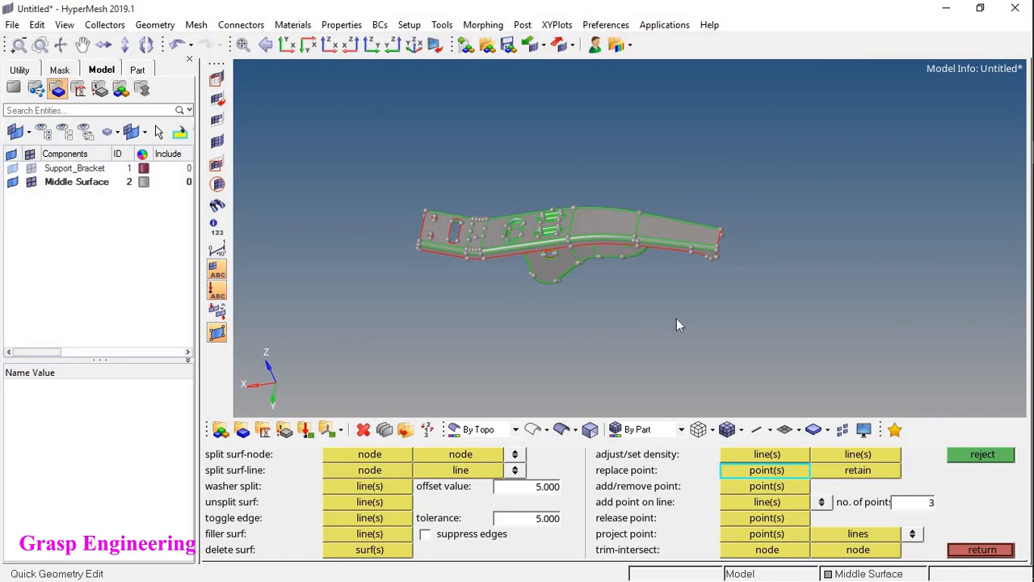
left_click_drag(536, 239, 602, 243, "ctrl")
scroll(610, 234, "up", 4, "ctrl")
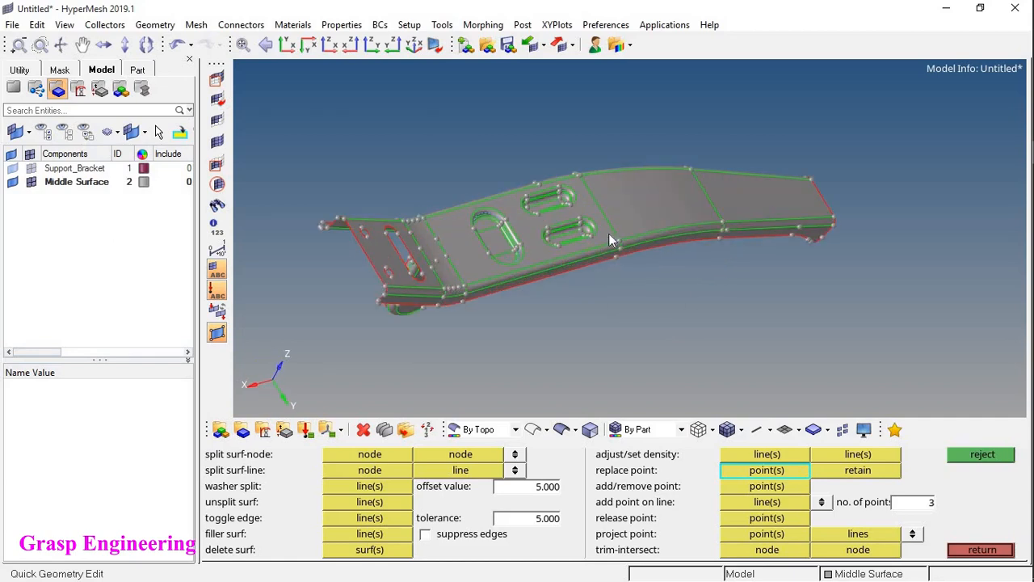